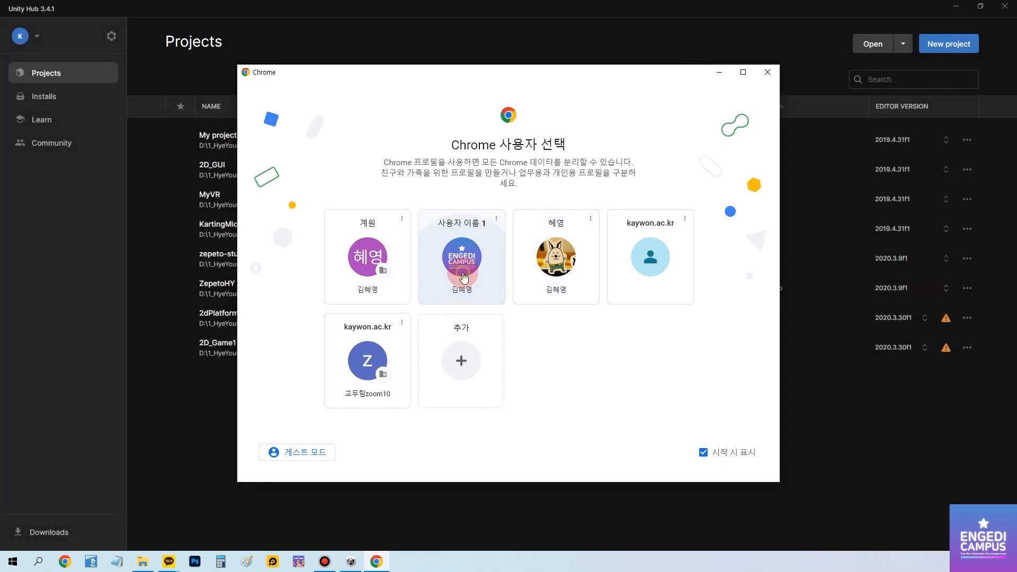
Open Chrome under the Engedi Campus profile and return to Unity Hub.
left_click(461, 256)
left_click(351, 562)
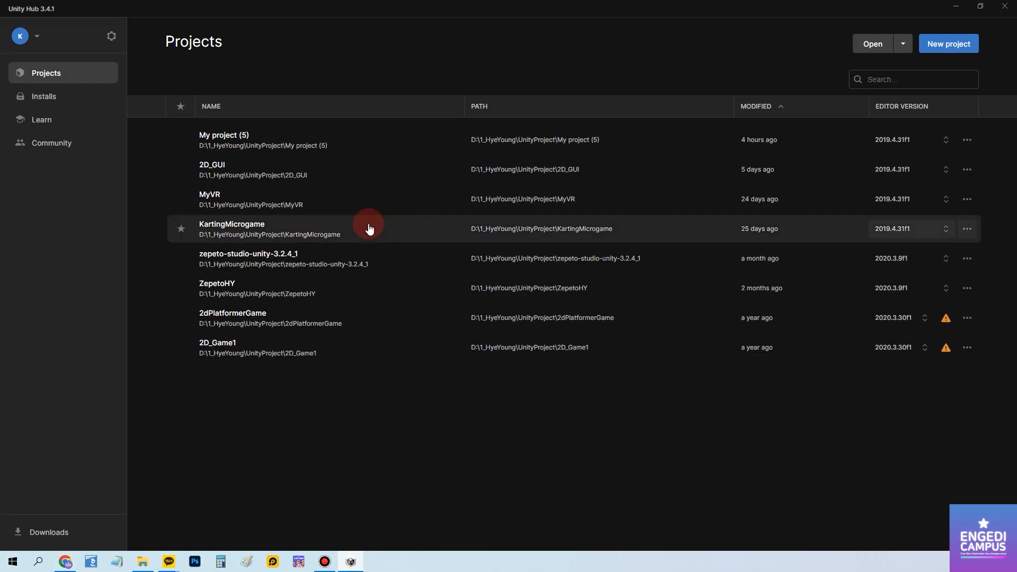
Start a new Unity project based on the 2D core template.
left_click(946, 42)
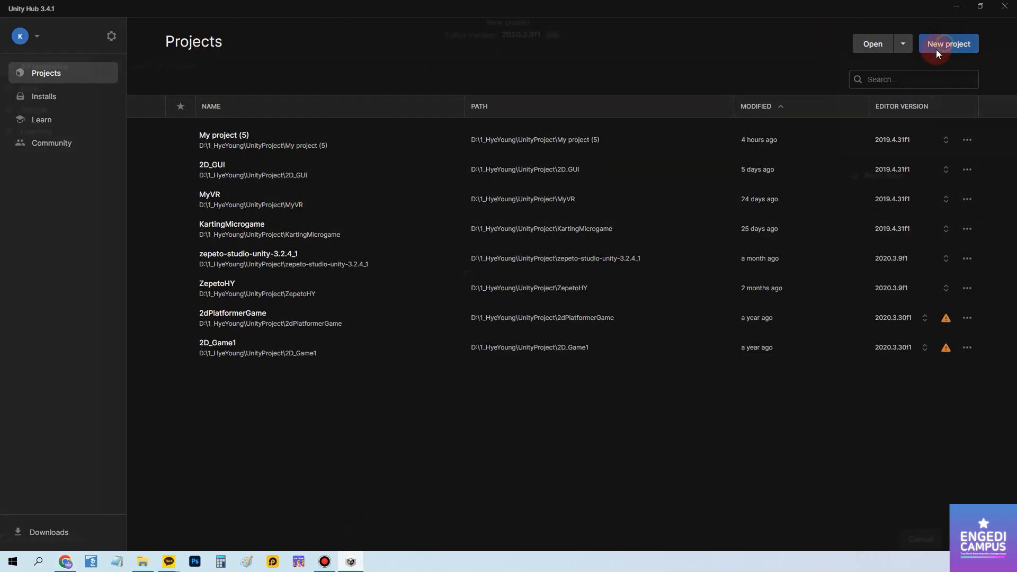
left_click(234, 135)
left_click(233, 121)
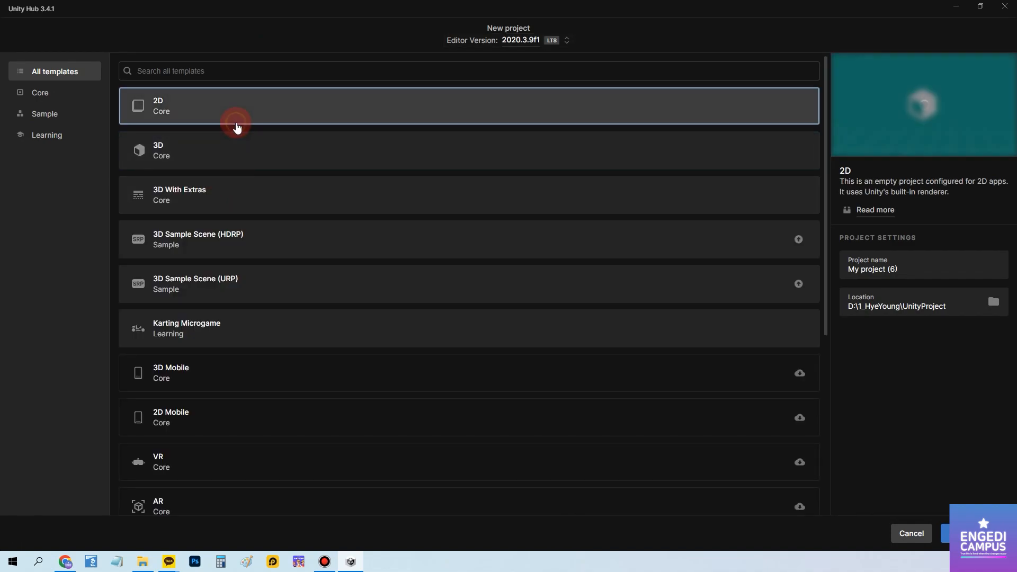
Name the new project 2D_Game and create it.
left_click_drag(903, 268, 845, 271)
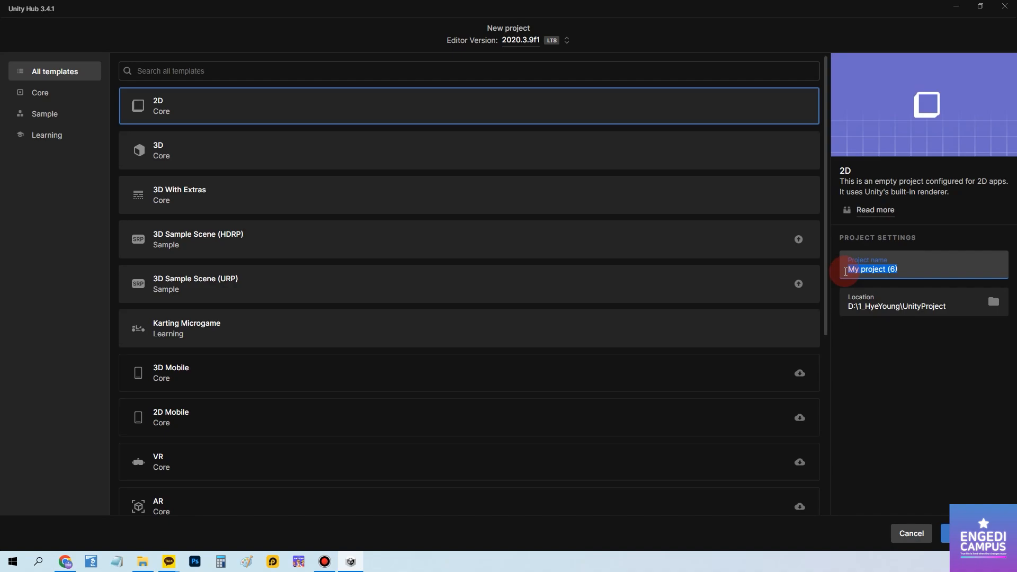
type("2d")
key("BackSpace")
key("BackSpace")
type("2")
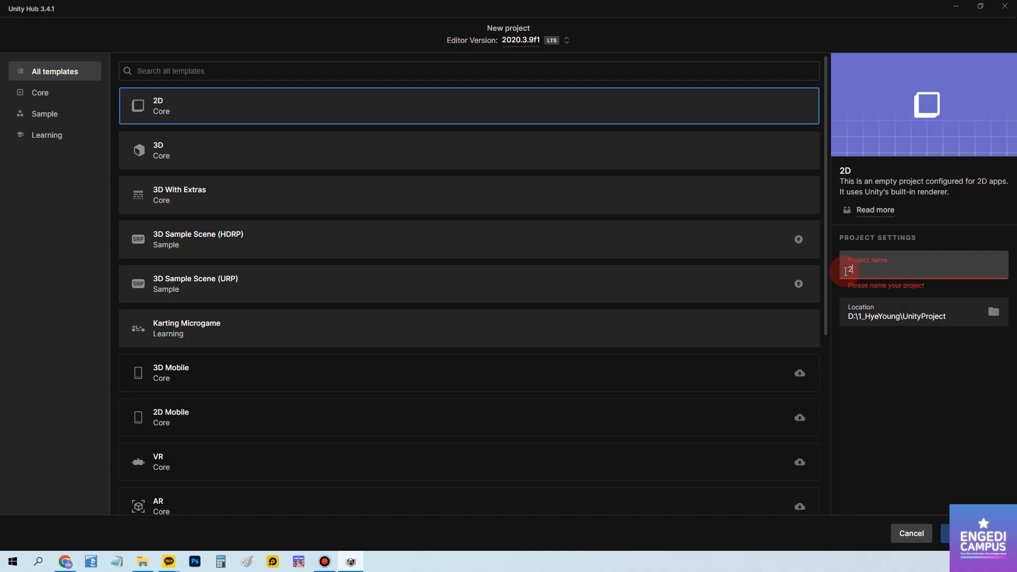
type("D")
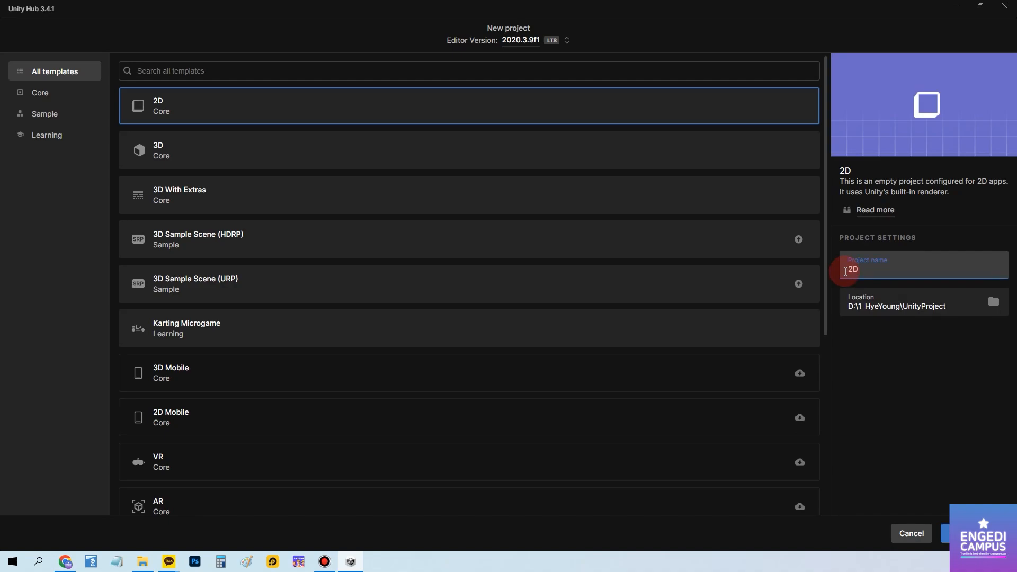
type("_Game")
left_click(954, 396)
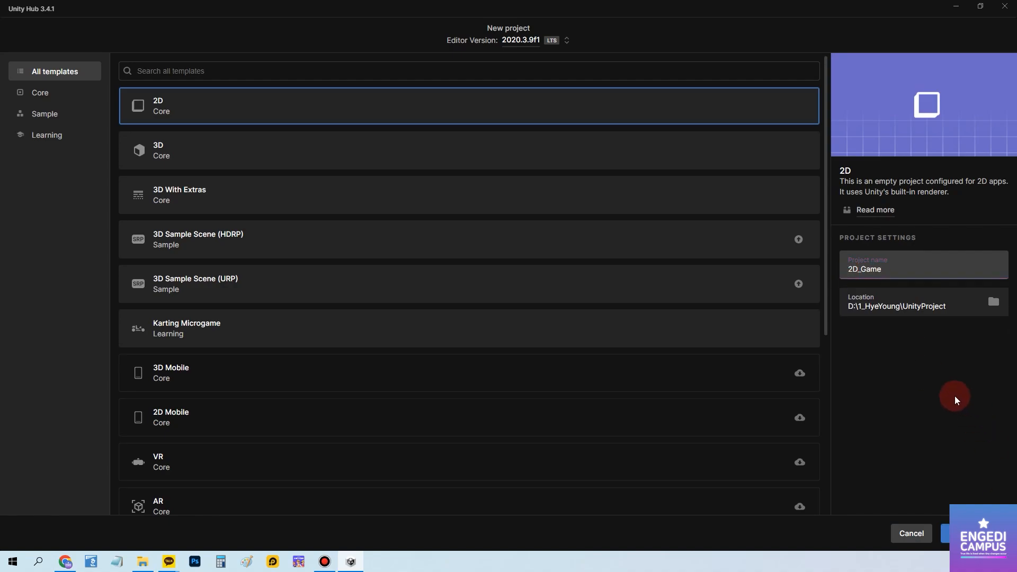
left_click(945, 533)
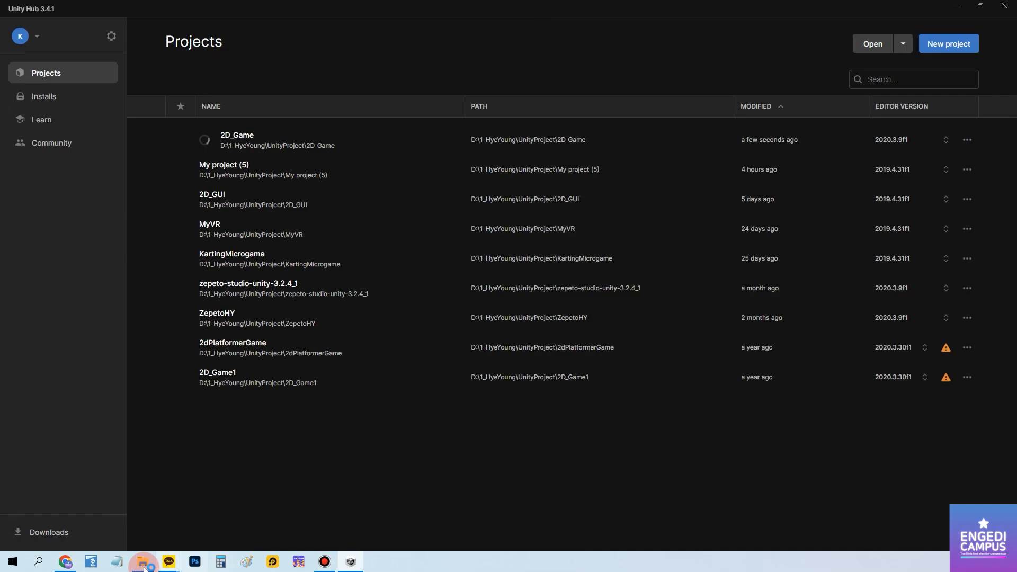
Switch to Chrome, search for "unity" and go to the Unity website.
left_click(63, 562)
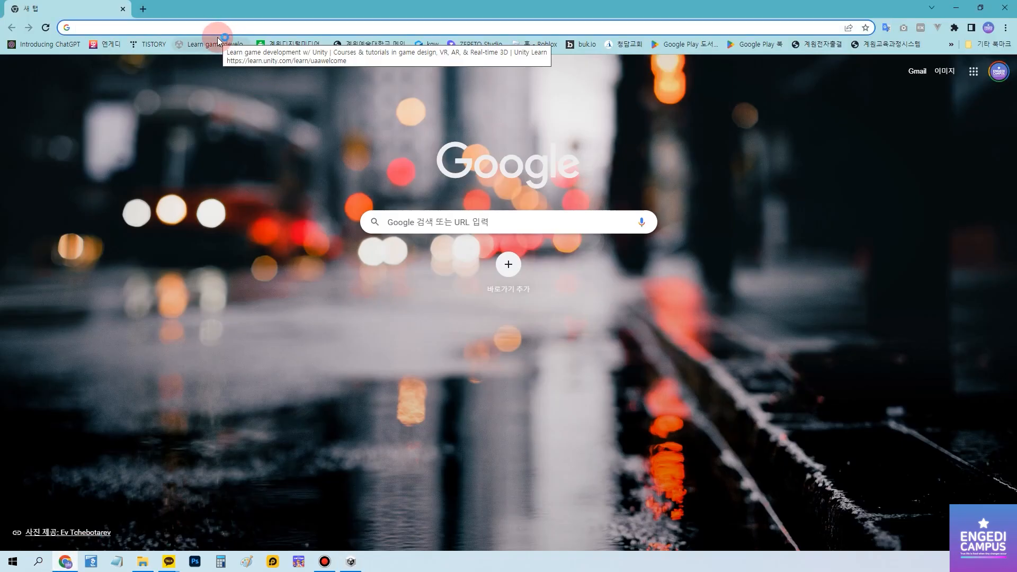
type("uni")
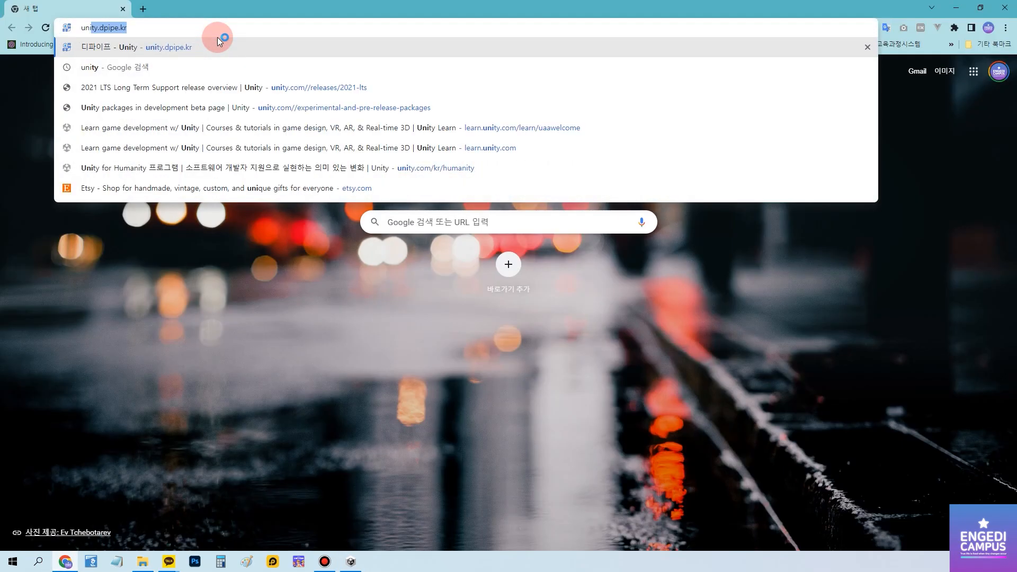
key("Right")
key("BackSpace")
key("BackSpace")
key("BackSpace")
key("BackSpace")
key("BackSpace")
key("BackSpace")
key("BackSpace")
key("BackSpace")
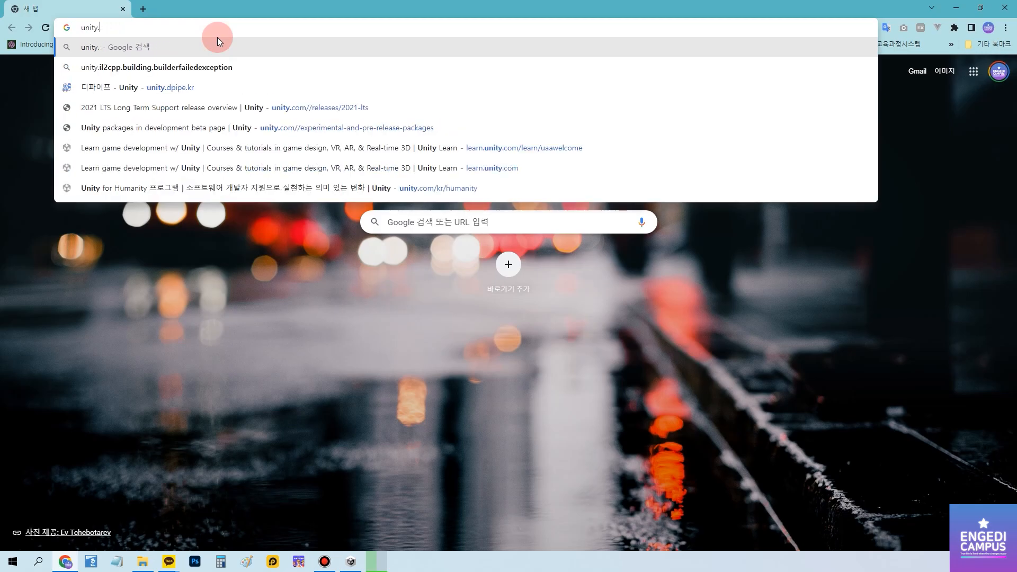
key("BackSpace")
key("Return")
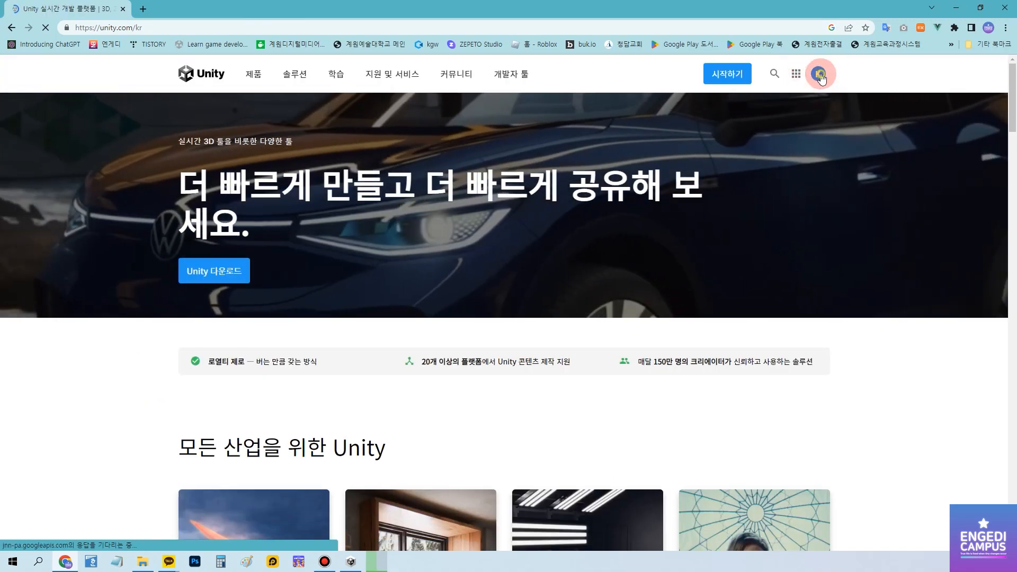
Check the signed-in Unity account and open the Asset Store (에셋스토어) from the Unity website.
left_click(820, 76)
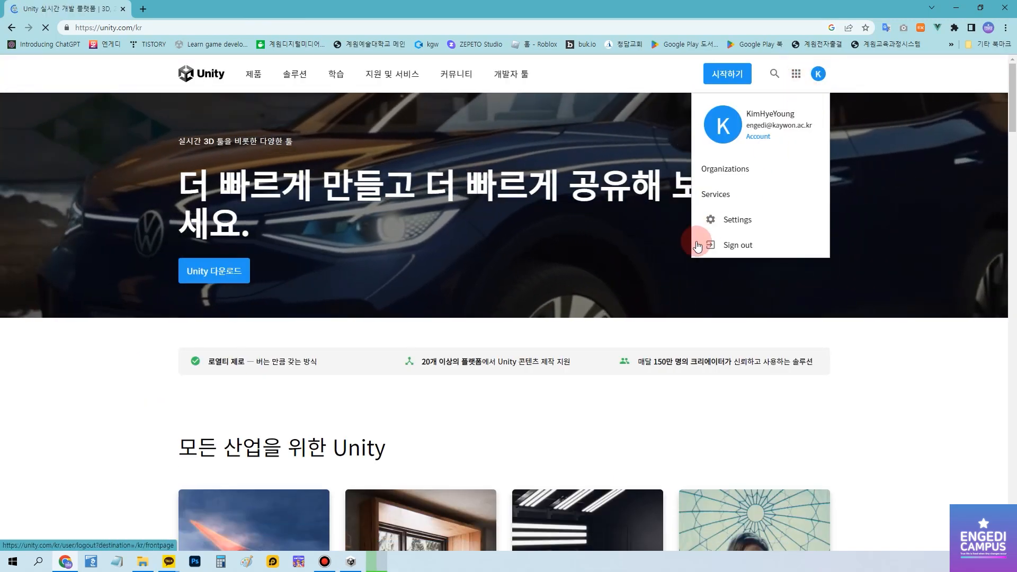
left_click(795, 74)
left_click(796, 74)
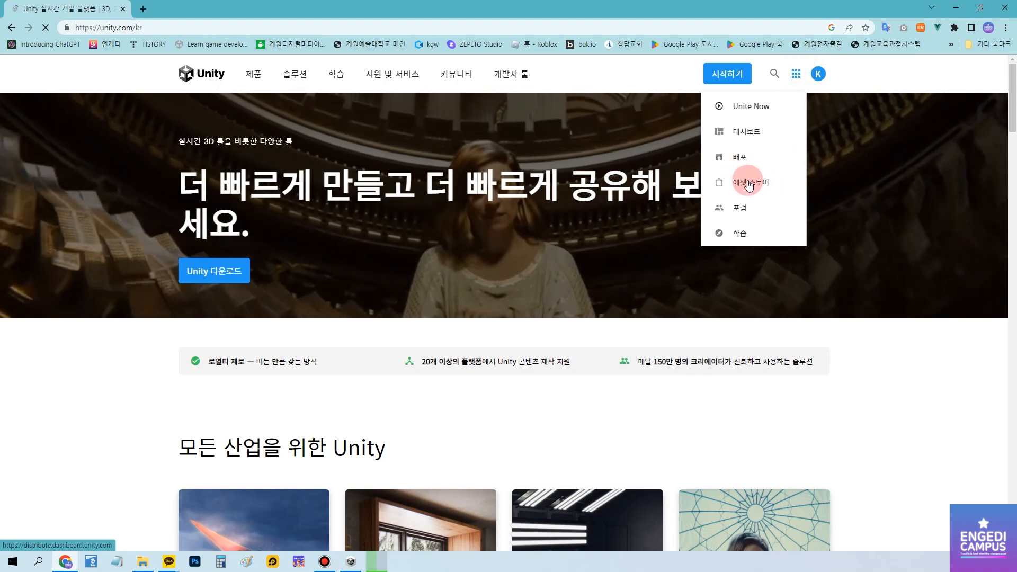
left_click(747, 182)
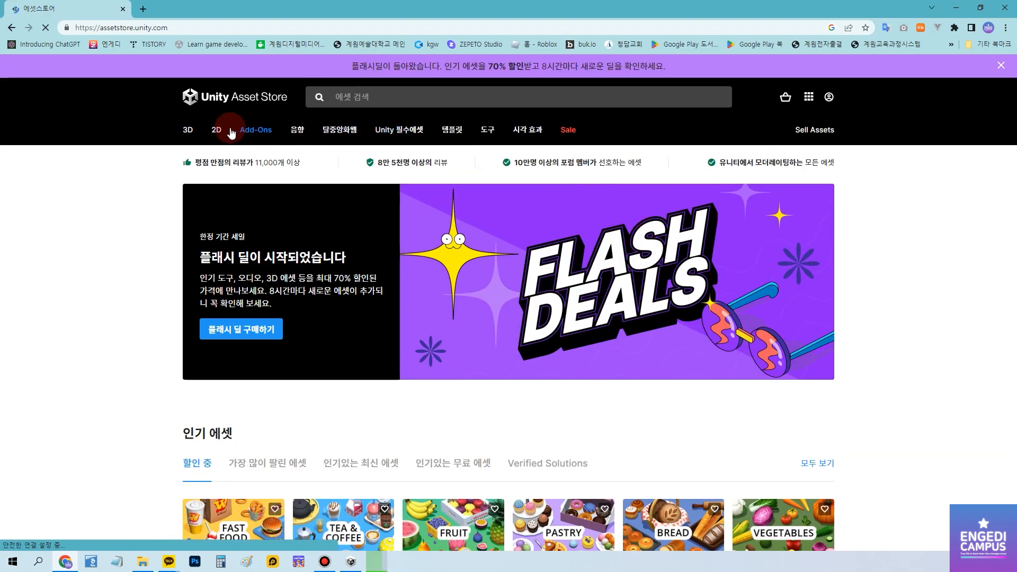
Browse the Asset Store's 2D category and filter it to free assets (무료 에셋).
left_click(232, 132)
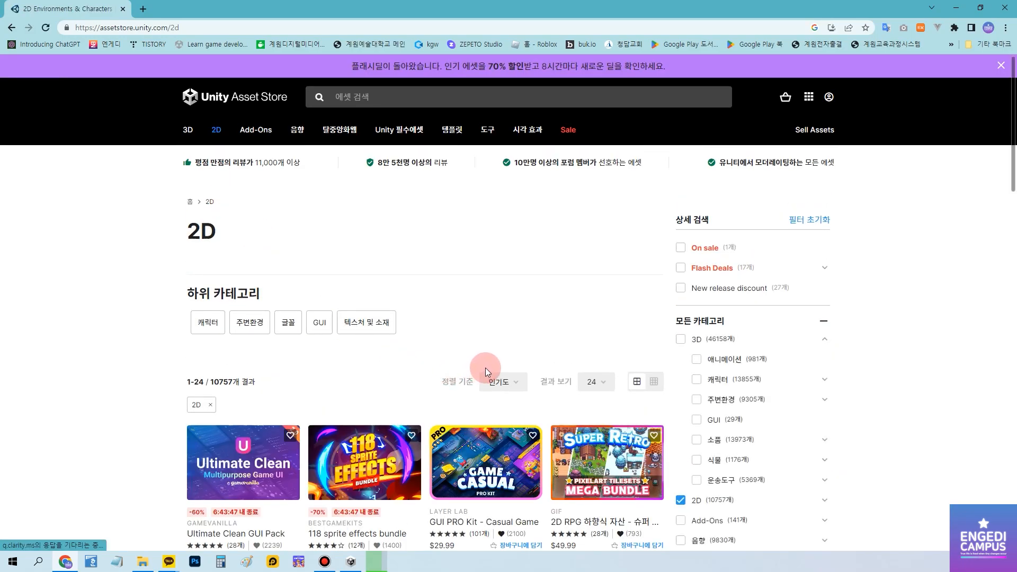
scroll(485, 367, "down", 10)
scroll(485, 365, "up", 3)
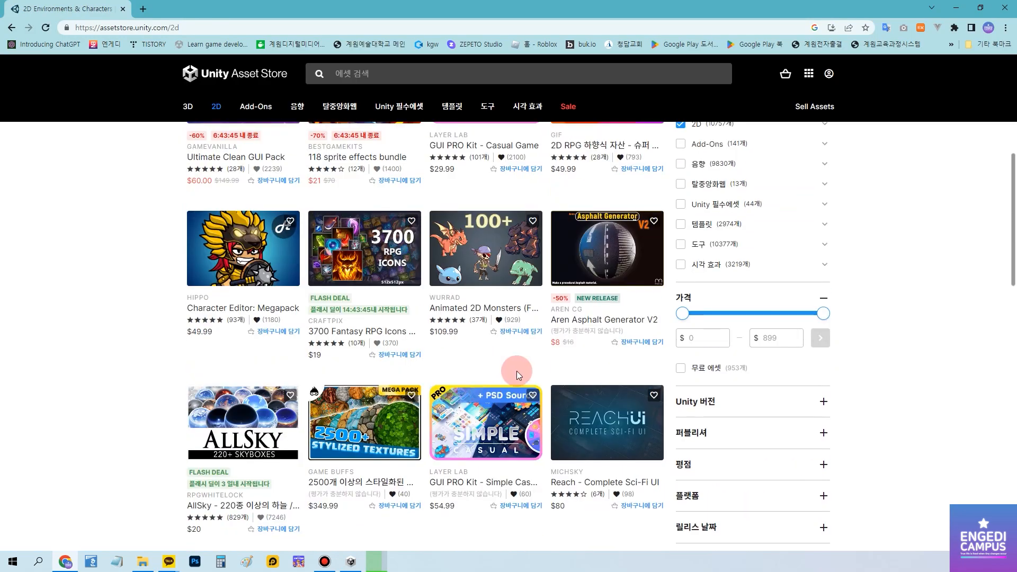
left_click(681, 369)
Open the Free Platform Game Assets package by Bayat Games from the results and add it to My Assets.
scroll(661, 407, "down", 5)
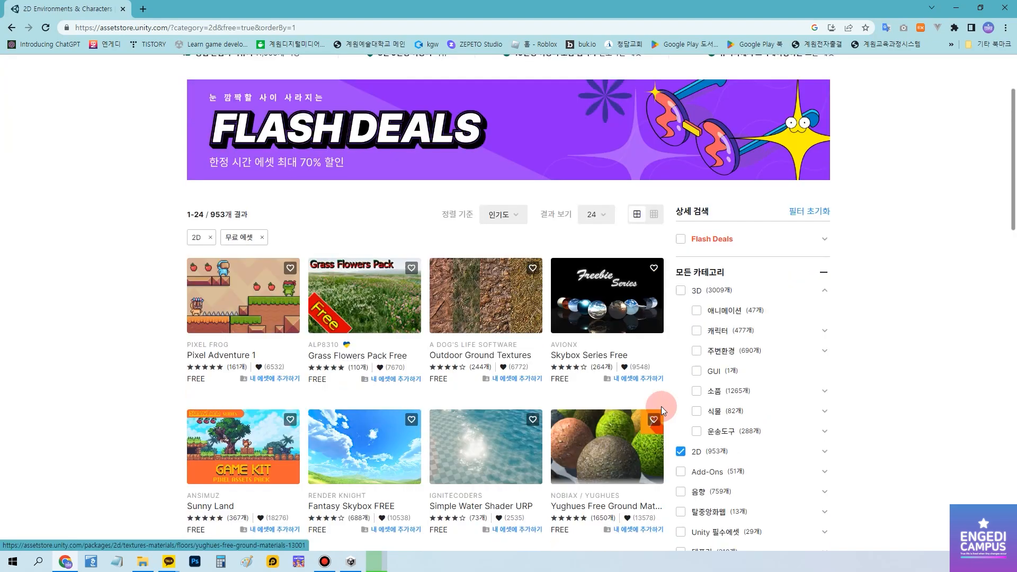
scroll(662, 406, "up", 3)
scroll(663, 406, "down", 4)
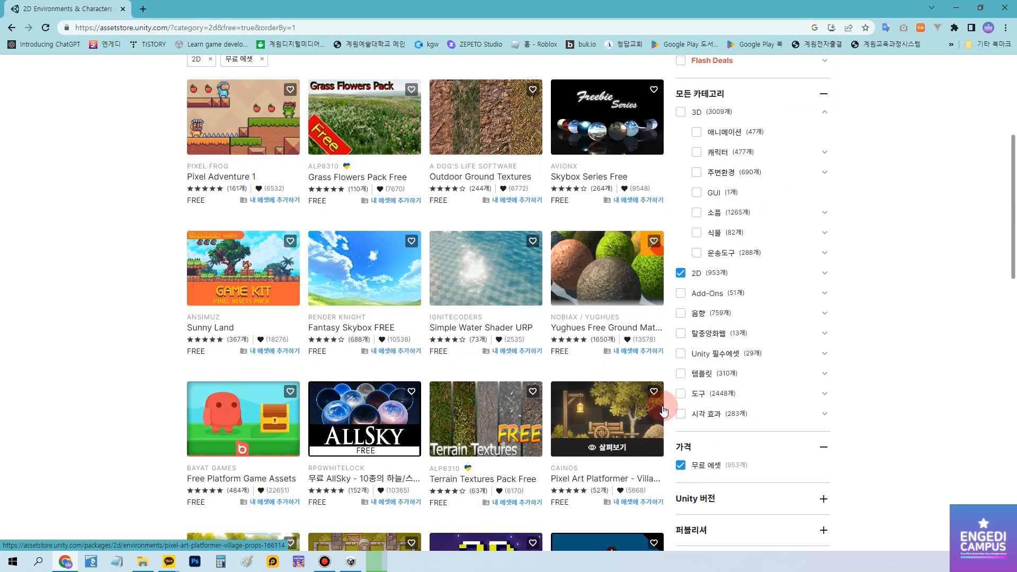
scroll(662, 408, "up", 3)
scroll(662, 407, "down", 2)
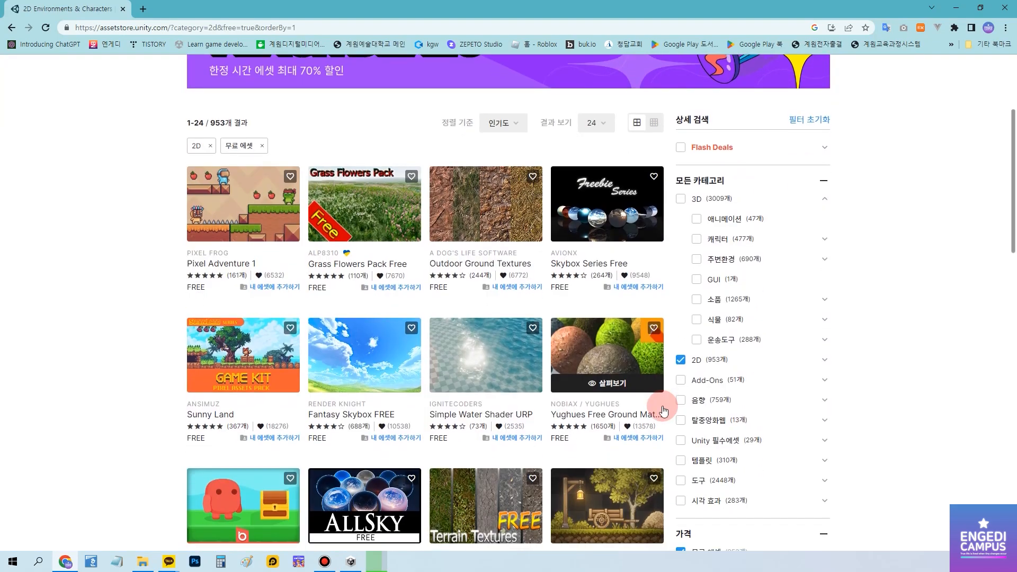
scroll(662, 405, "down", 3)
left_click(240, 317)
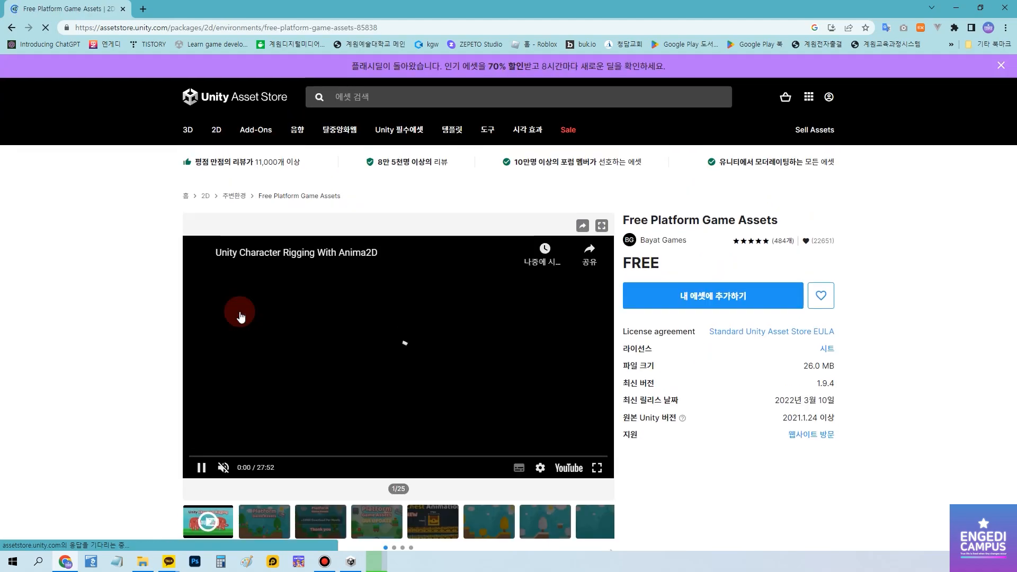
left_click(700, 332)
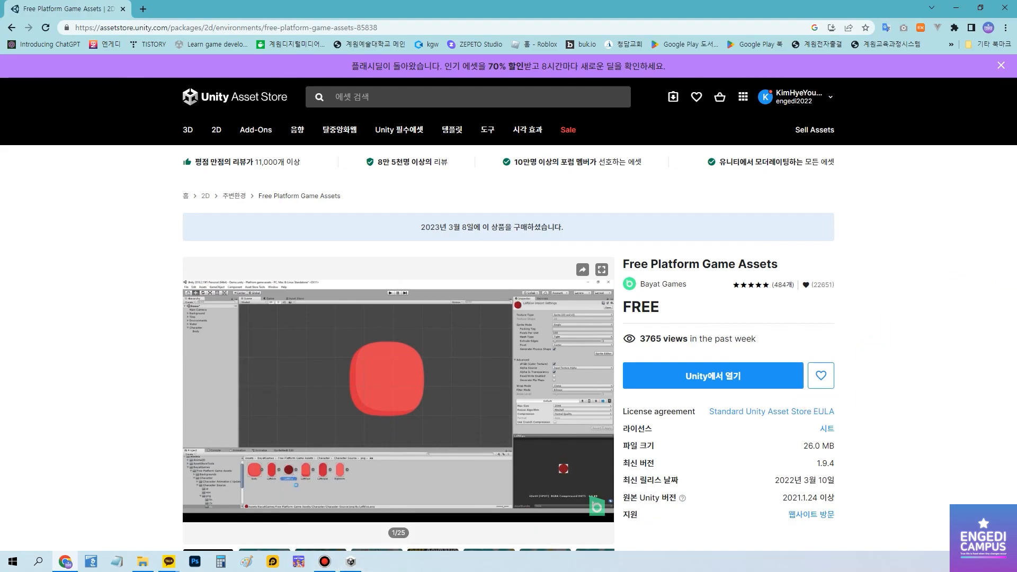
Examine the first set of preview images of the Free Platform Game Assets package.
scroll(365, 450, "down", 3)
left_click(280, 393)
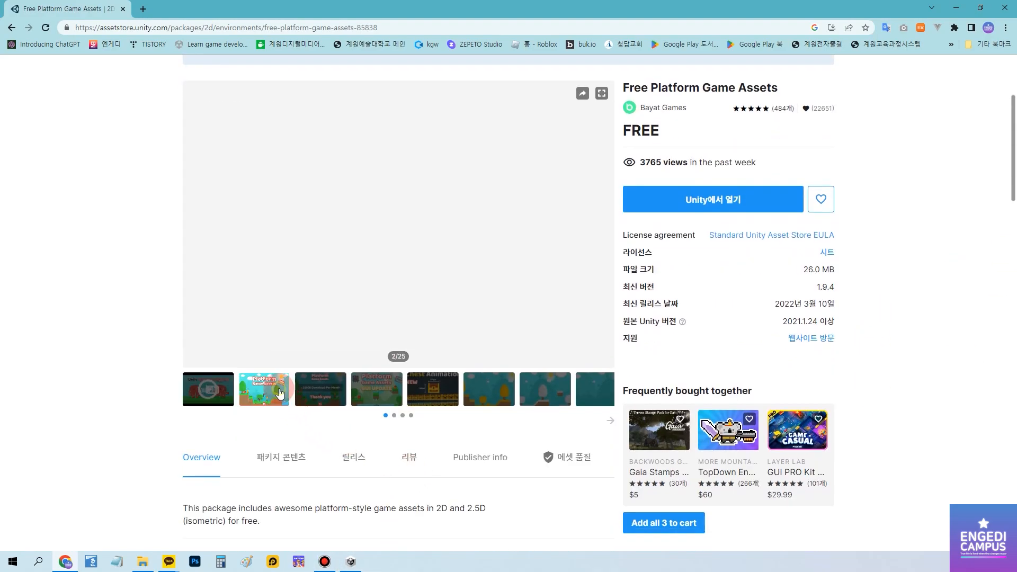
left_click(320, 396)
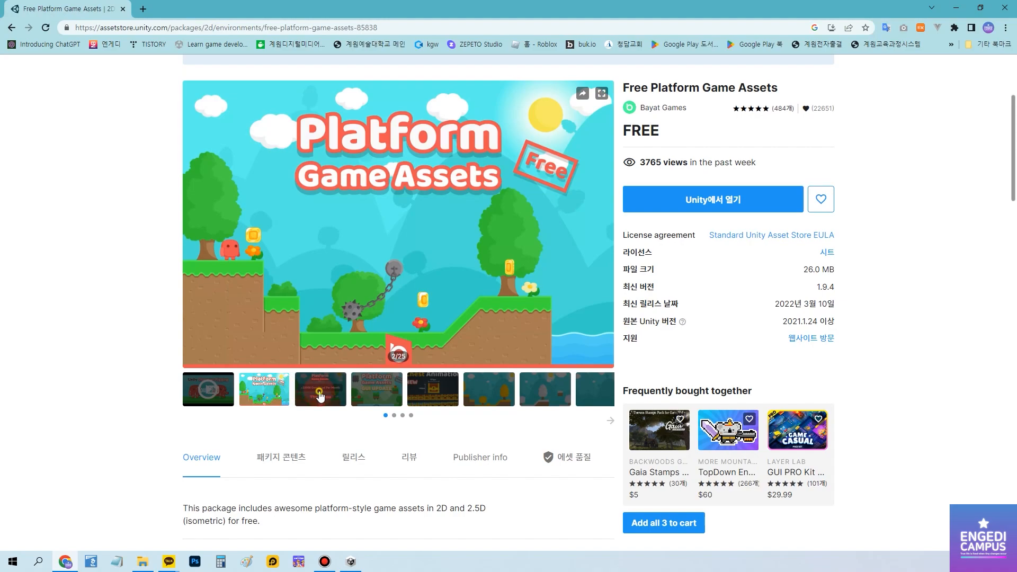
left_click(365, 397)
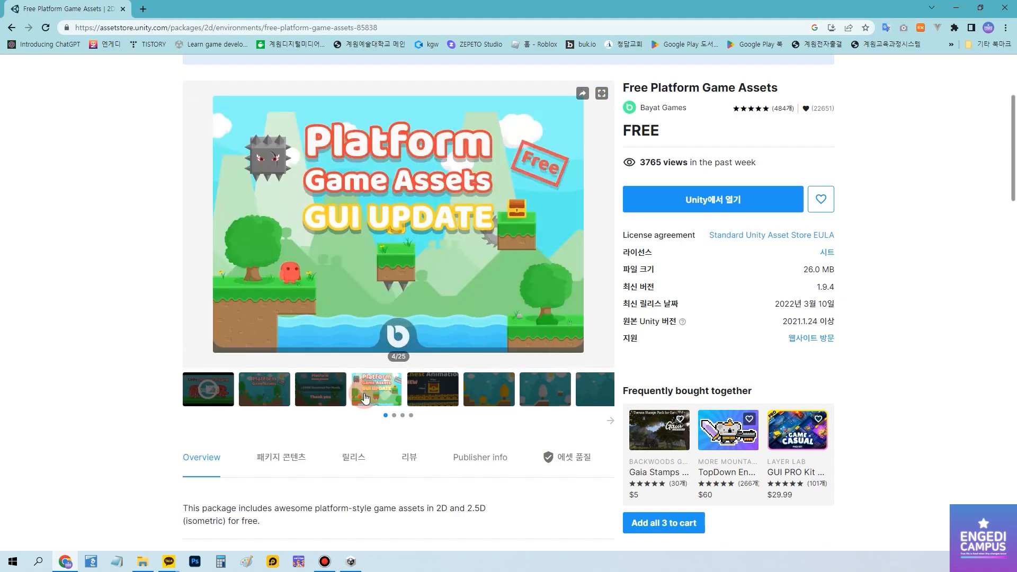
left_click(420, 399)
left_click(483, 400)
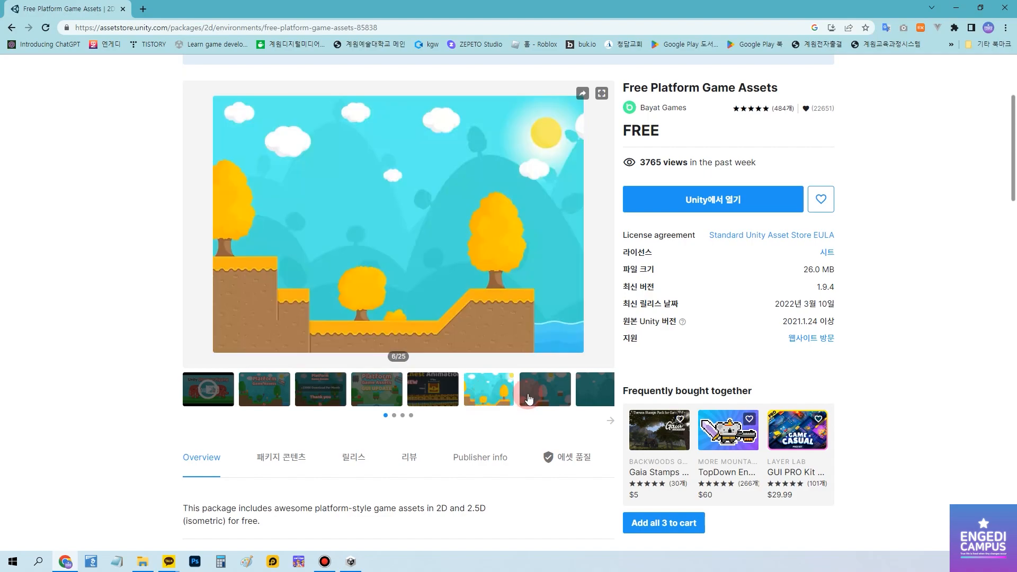
left_click(547, 395)
left_click(604, 396)
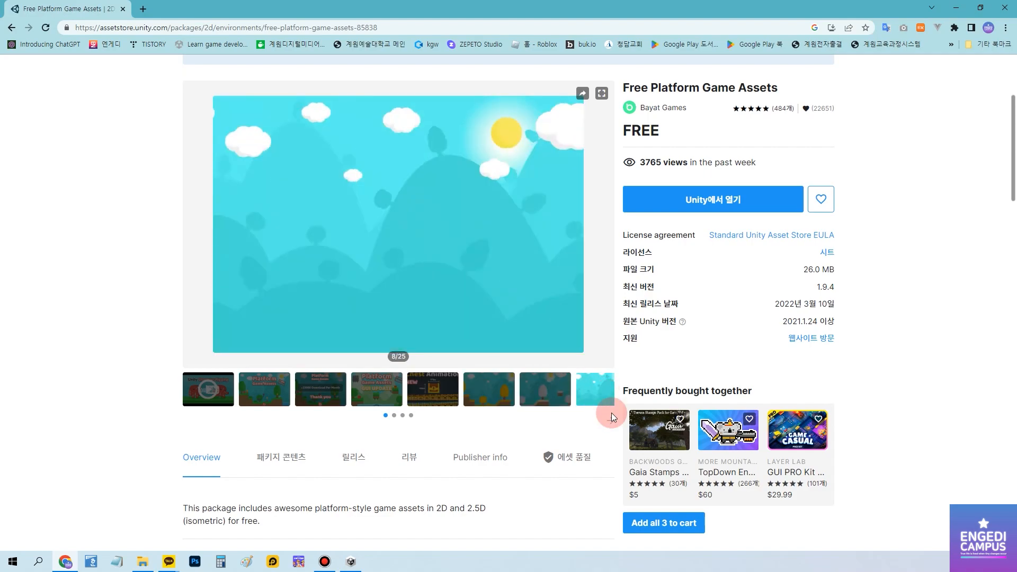
Examine the second set of preview images, covering the character run animation, game GUI, icons and button sizes.
left_click(609, 419)
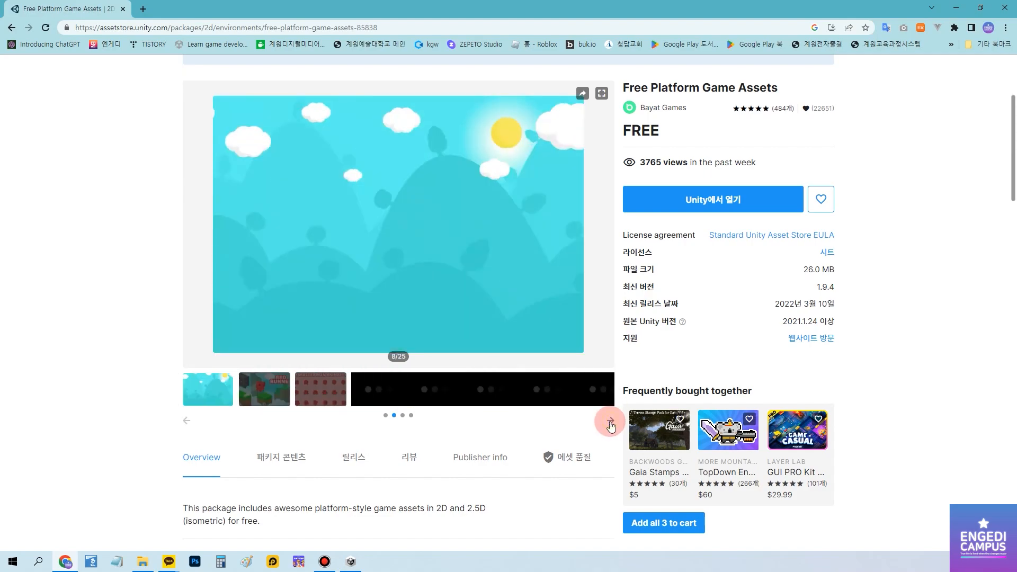
left_click(264, 392)
left_click(320, 392)
left_click(373, 401)
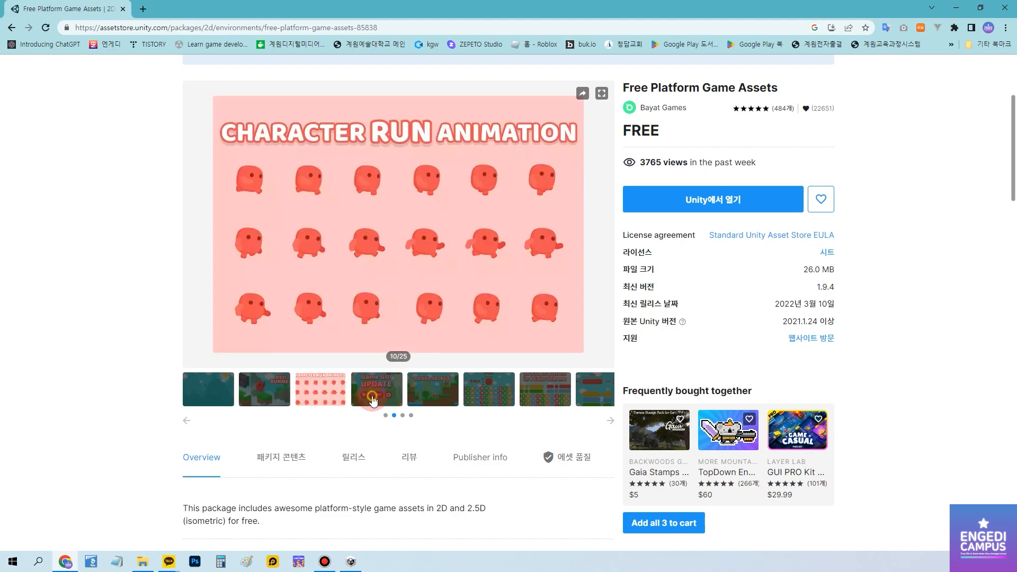
left_click(427, 396)
left_click(475, 403)
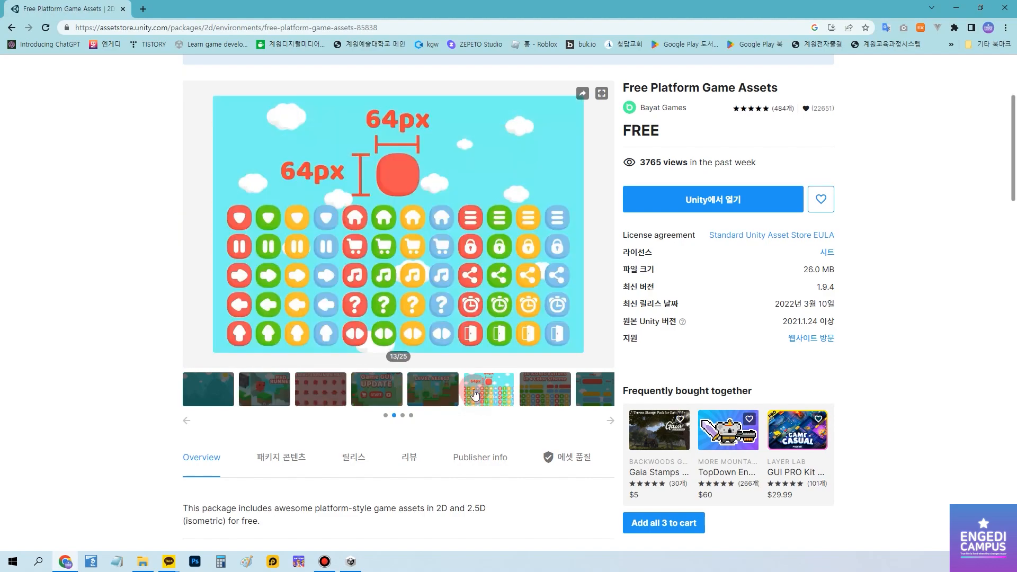
left_click(540, 400)
left_click(599, 398)
left_click(592, 431)
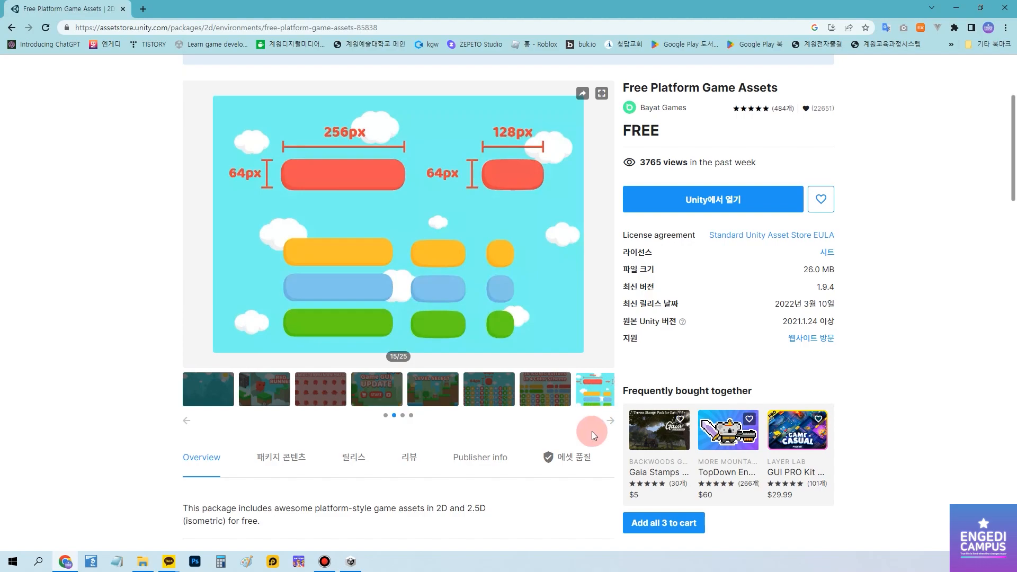
left_click(385, 390)
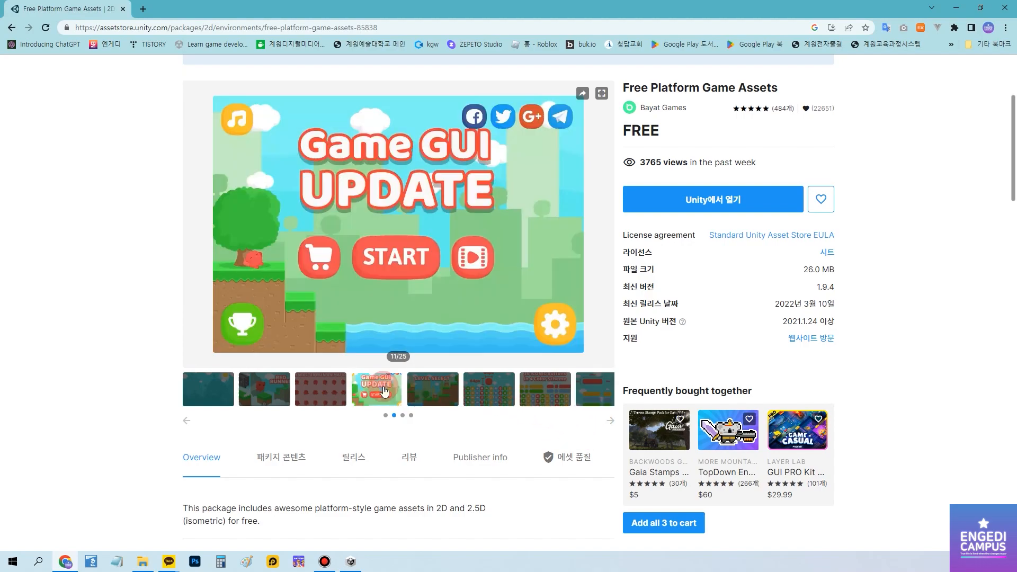
Go back to the package's preview video and look at its description and features.
left_click(222, 400)
left_click(186, 419)
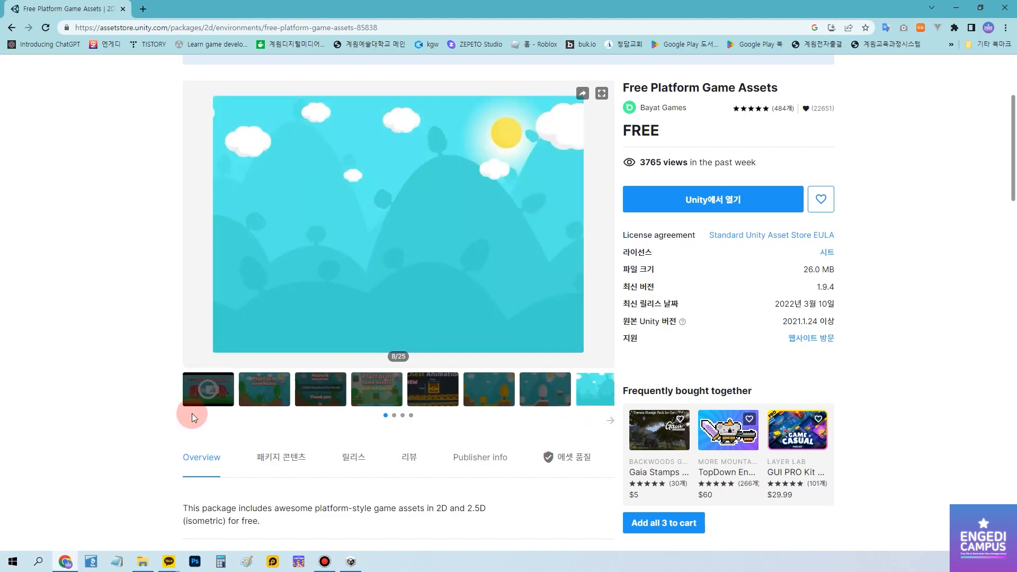
left_click(207, 397)
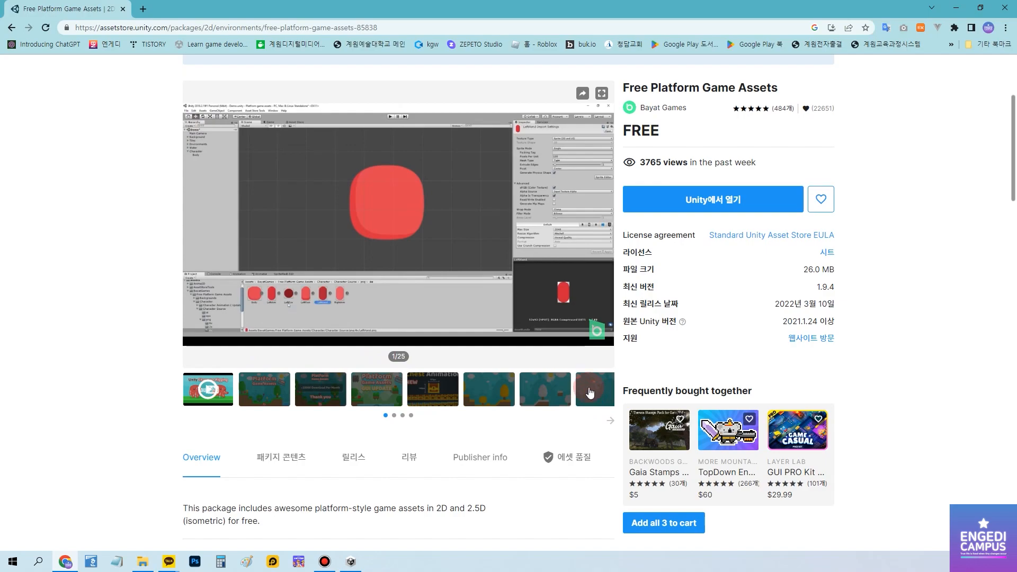
scroll(456, 446, "down", 3)
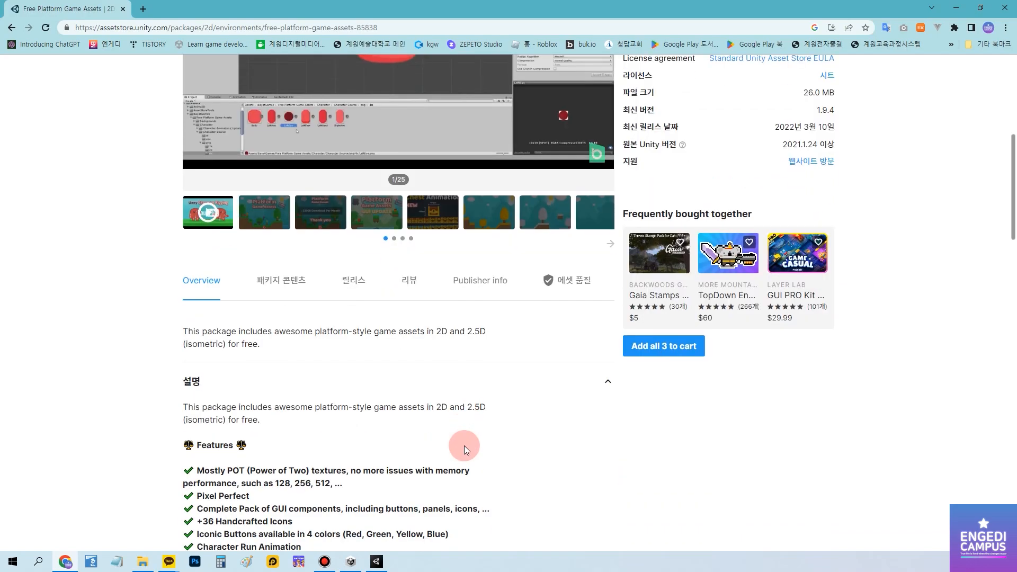
Switch to the Unity editor and clear the Visual Studio Editor warning from the Console.
left_click(377, 561)
left_click(280, 199)
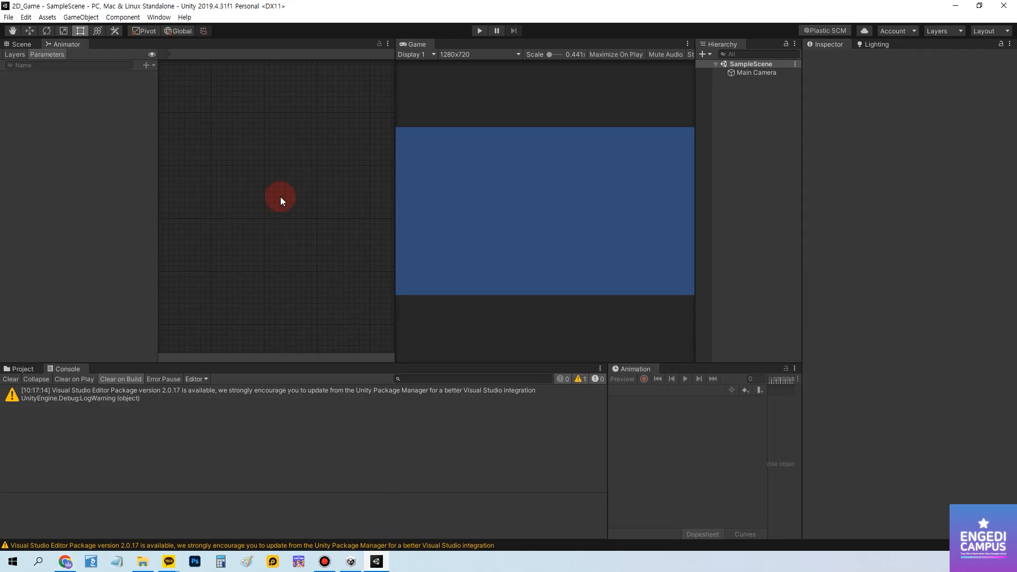
left_click(68, 397)
left_click(123, 394)
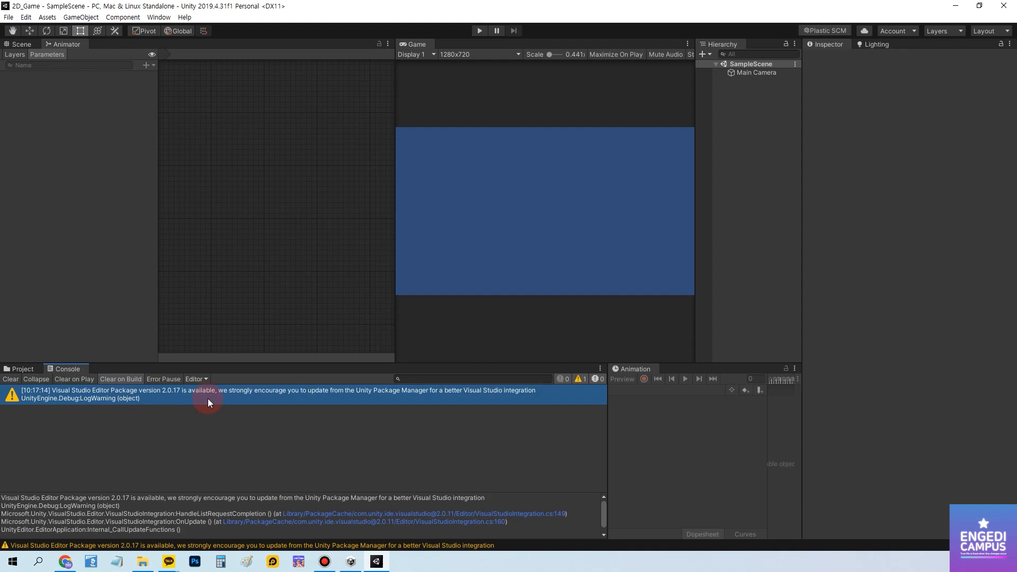
left_click(18, 377)
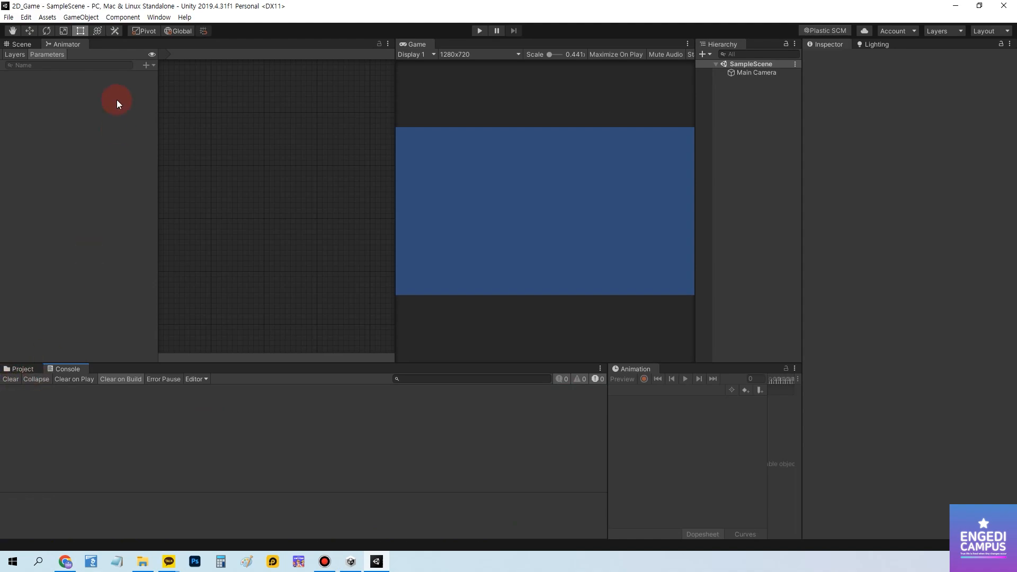
left_click(158, 17)
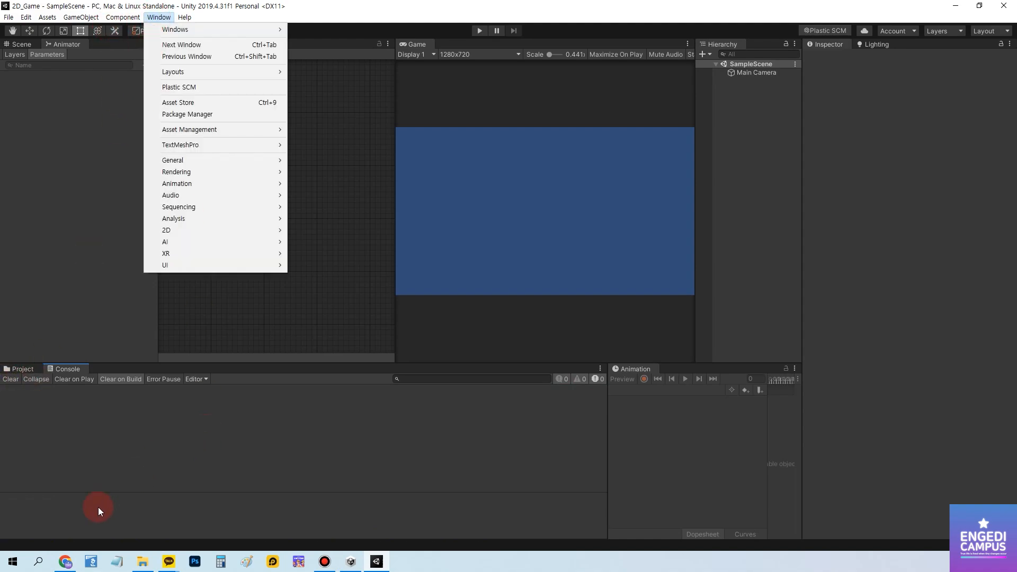
Return to the Asset Store page in the browser and open Free Platform Game Assets in Unity's Package Manager.
left_click(65, 561)
scroll(675, 174, "up", 5)
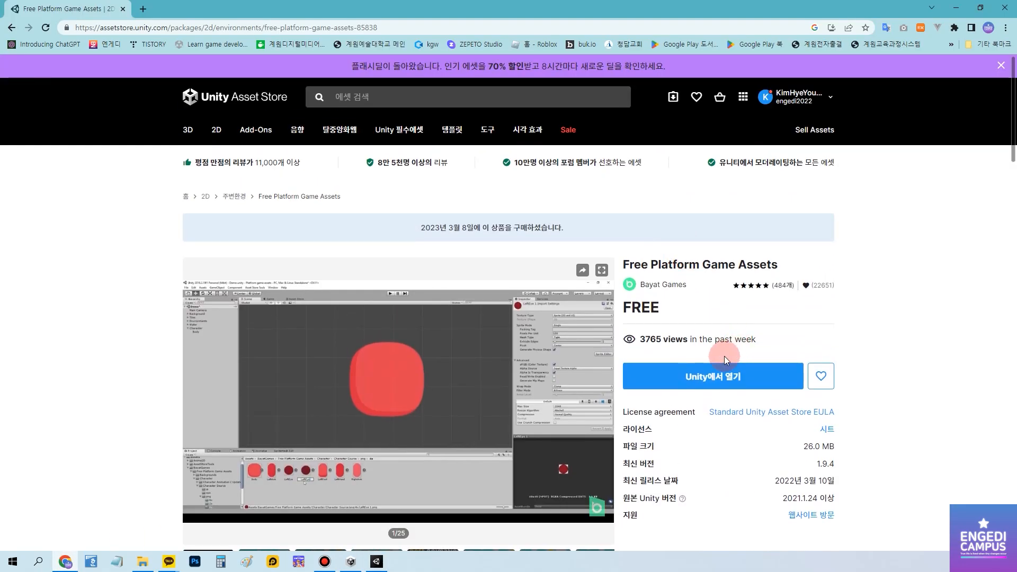
left_click(711, 375)
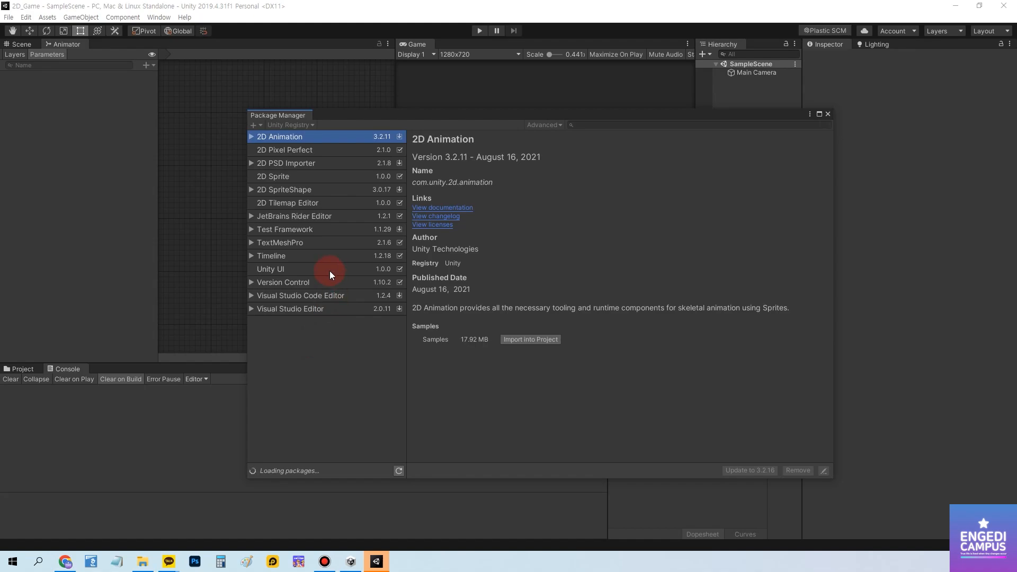
left_click(313, 256)
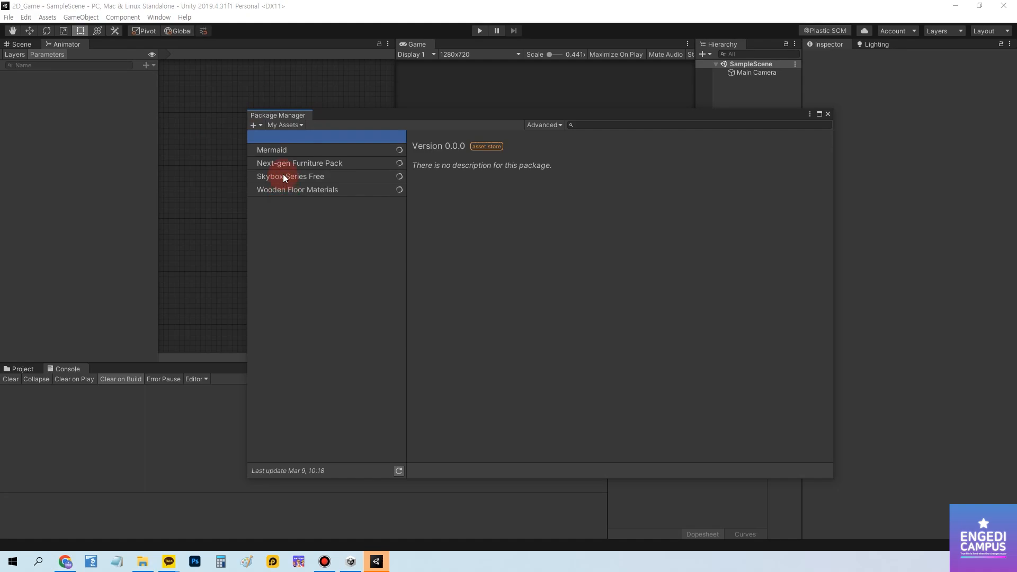
left_click(285, 125)
left_click(219, 129)
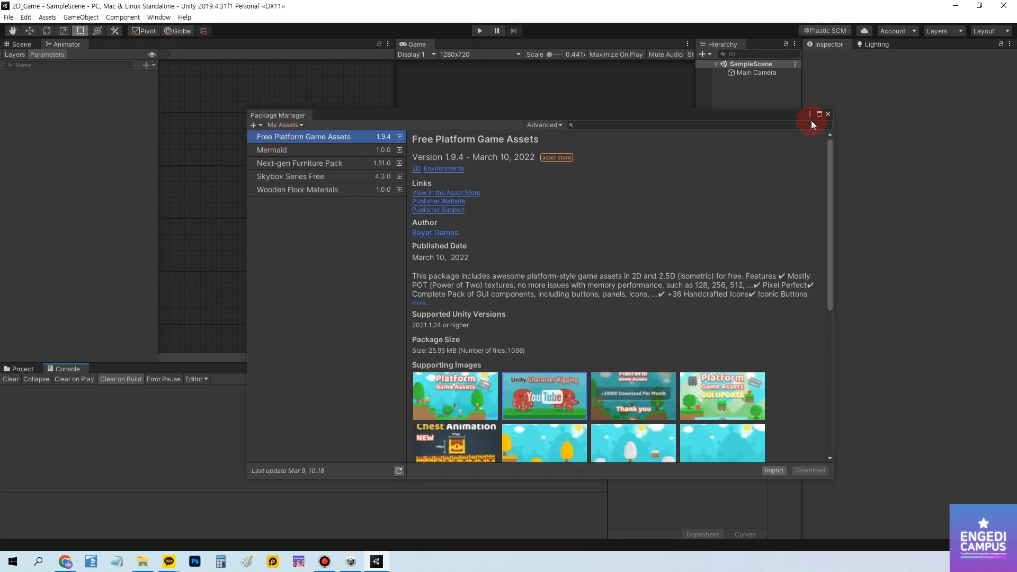
Close and reopen the Package Manager, listing the packages in My Assets.
left_click(826, 113)
left_click(166, 19)
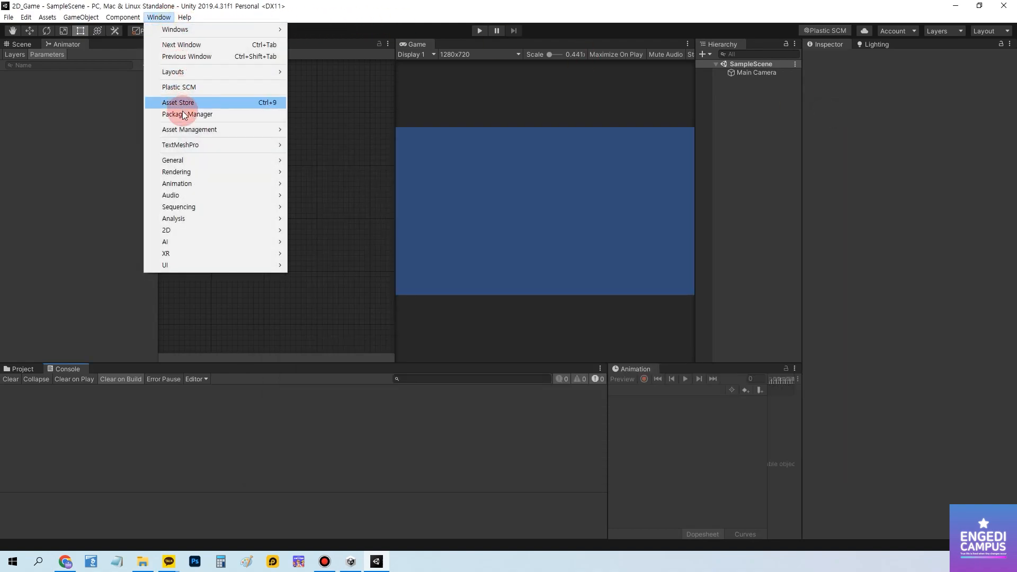
left_click(183, 115)
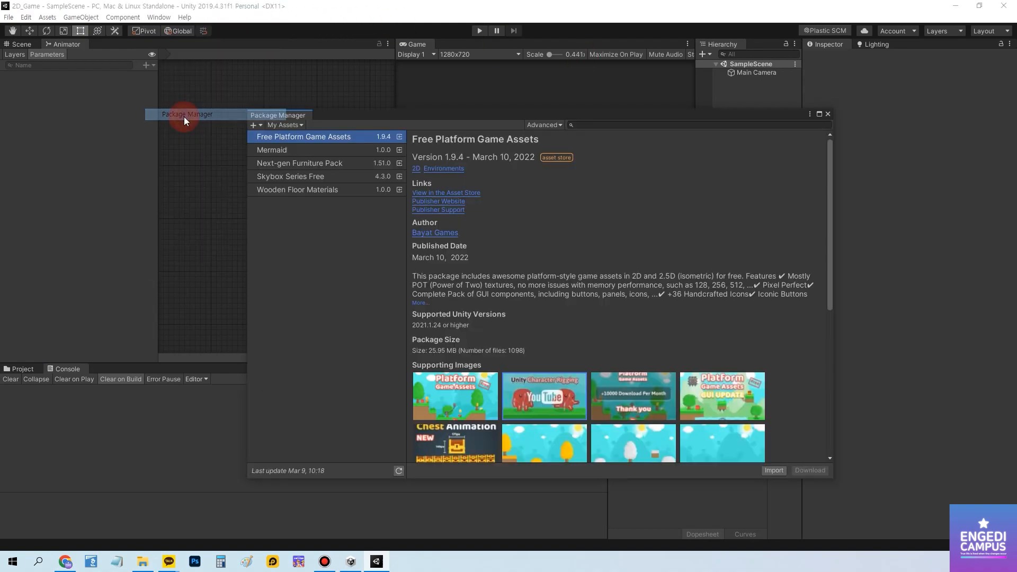
left_click(282, 125)
left_click(300, 167)
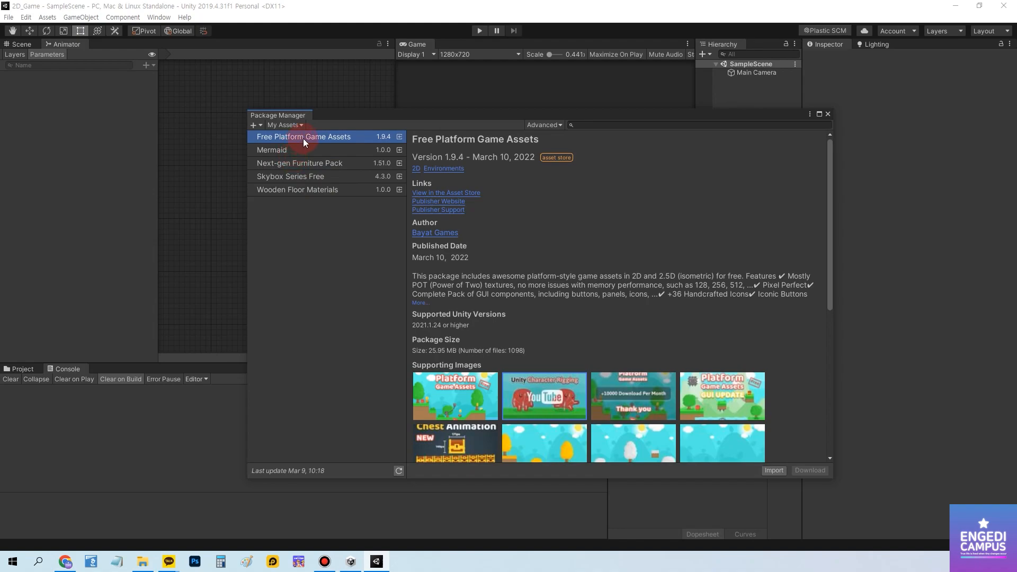
Import all contents of the Free Platform Game Assets package into the project and close the Package Manager.
left_click(782, 470)
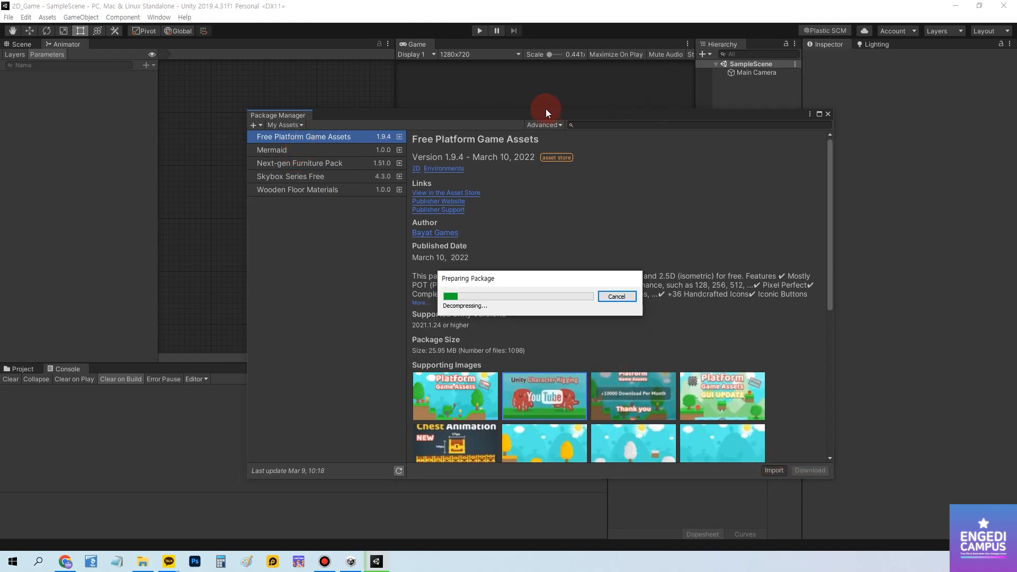
left_click_drag(546, 110, 546, 108)
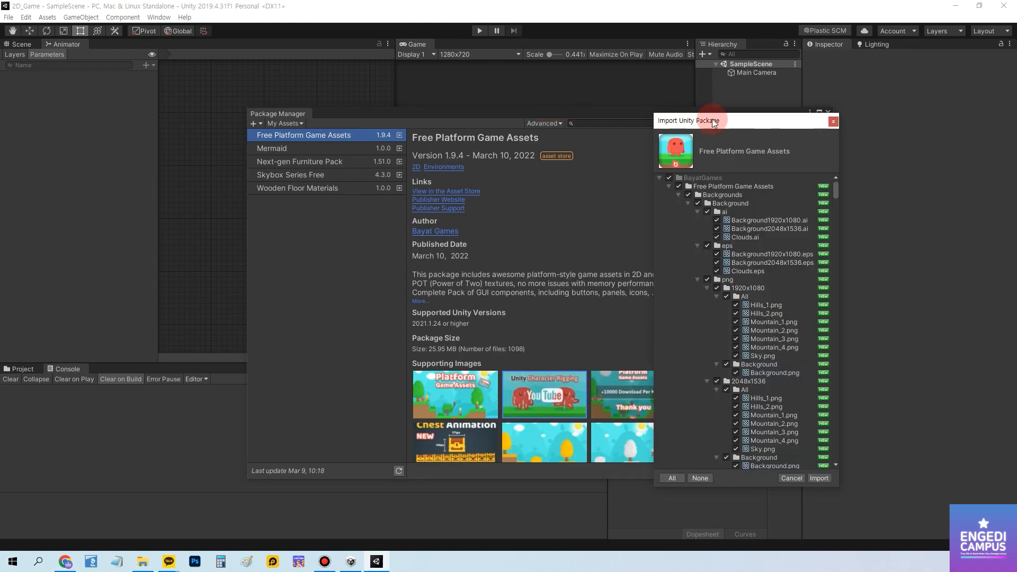
left_click_drag(714, 123, 528, 125)
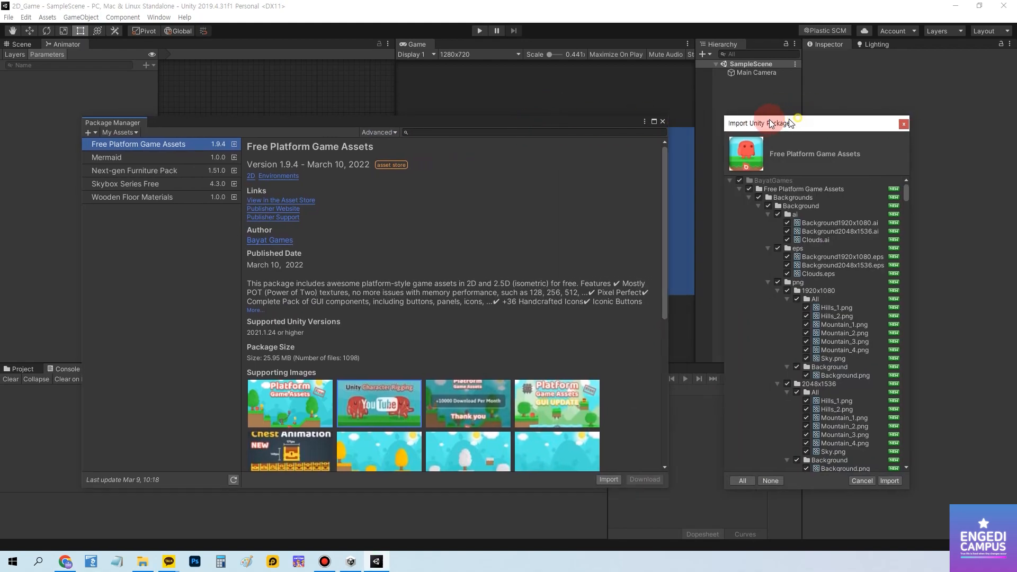
left_click_drag(789, 122, 767, 122)
left_click(868, 481)
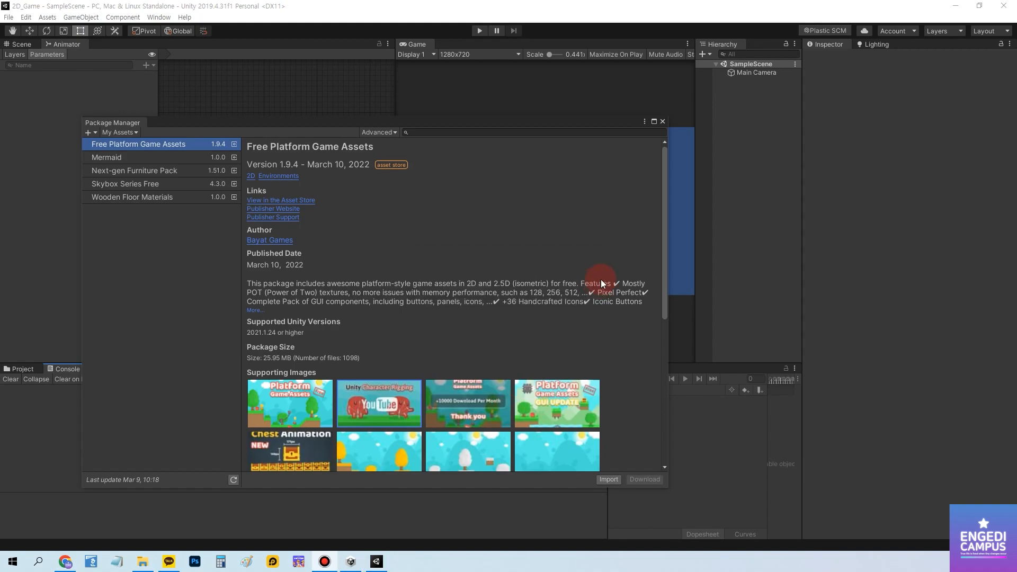
left_click(663, 122)
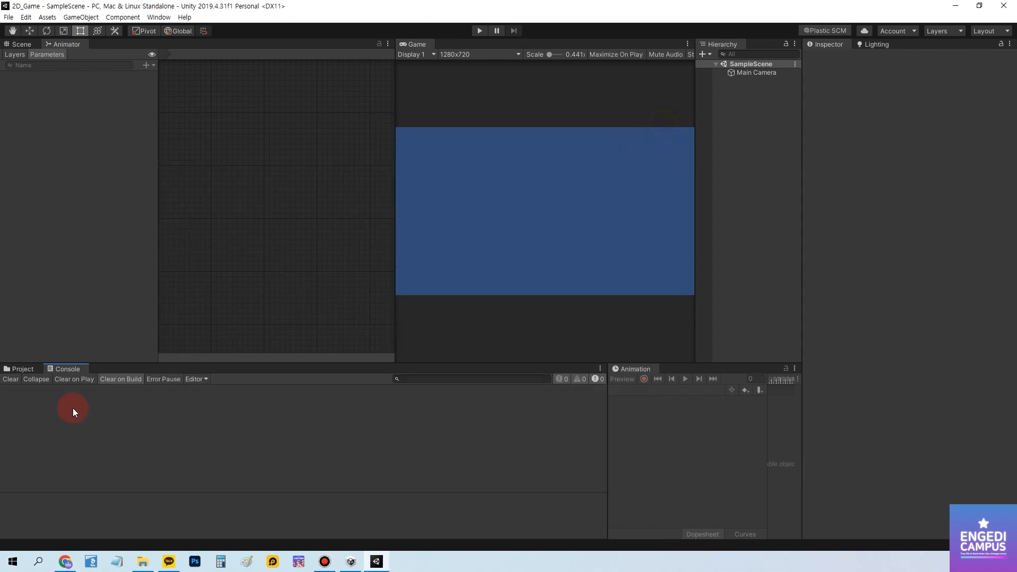
Expand BayatGames and Free Platform Game Assets in the project's assets and view the Backgrounds folder.
left_click(19, 368)
left_click(5, 433)
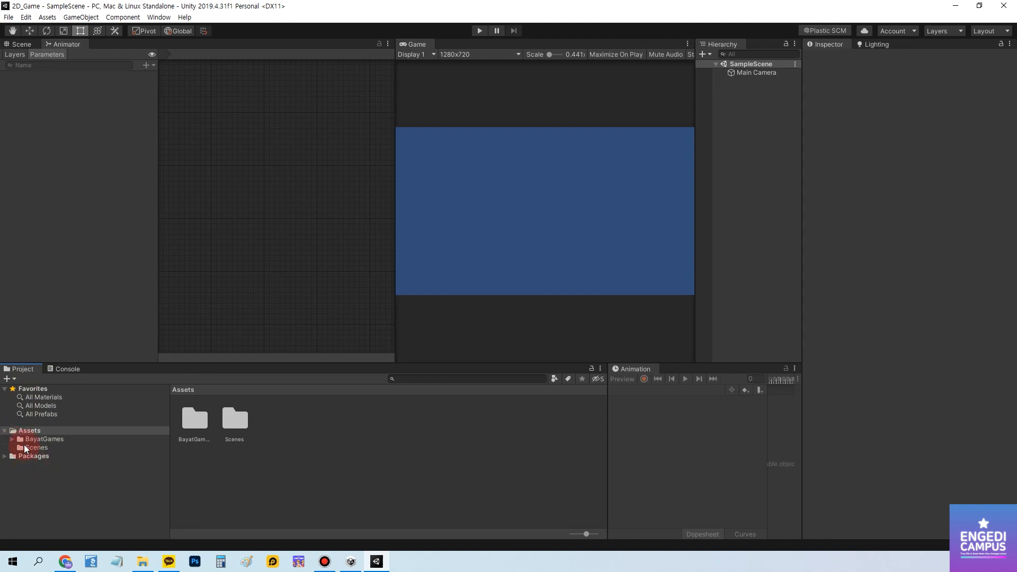
left_click(12, 439)
left_click(23, 449)
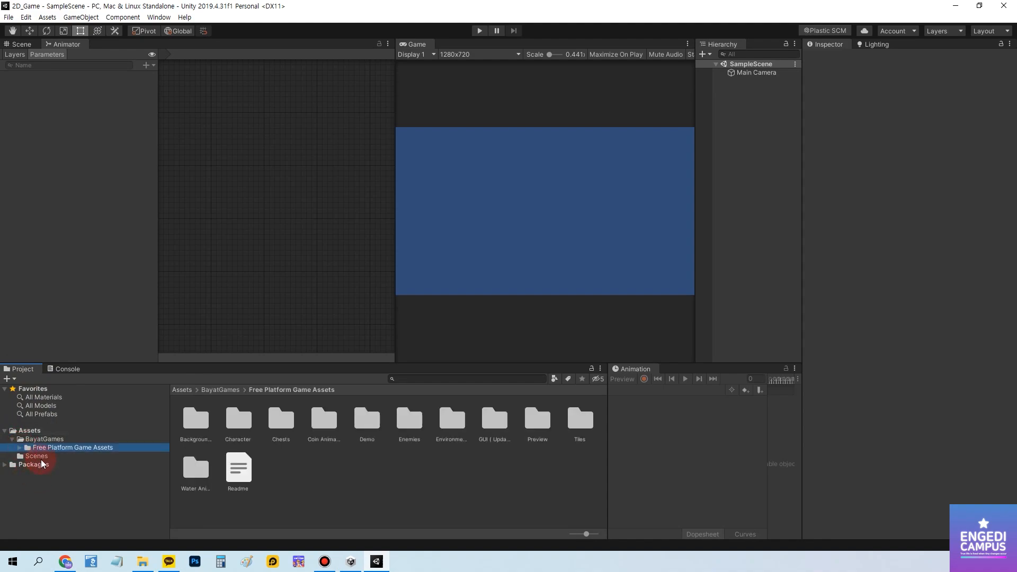
left_click(20, 448)
left_click(48, 457)
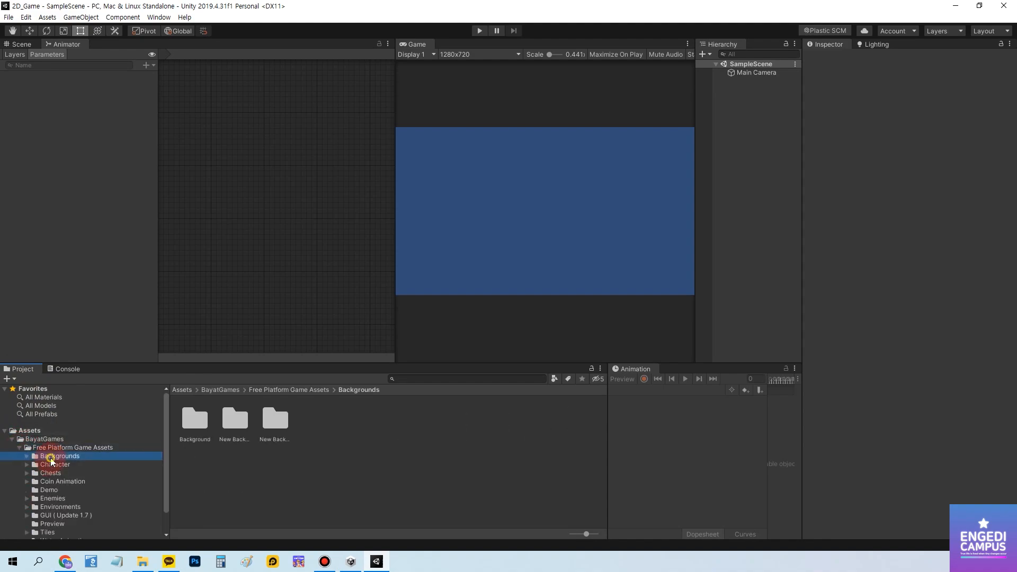
Browse the Character folder, viewing Character Animation ( Update 1.8 ) and the 2x png images in Character Source.
left_click(53, 464)
left_click(27, 464)
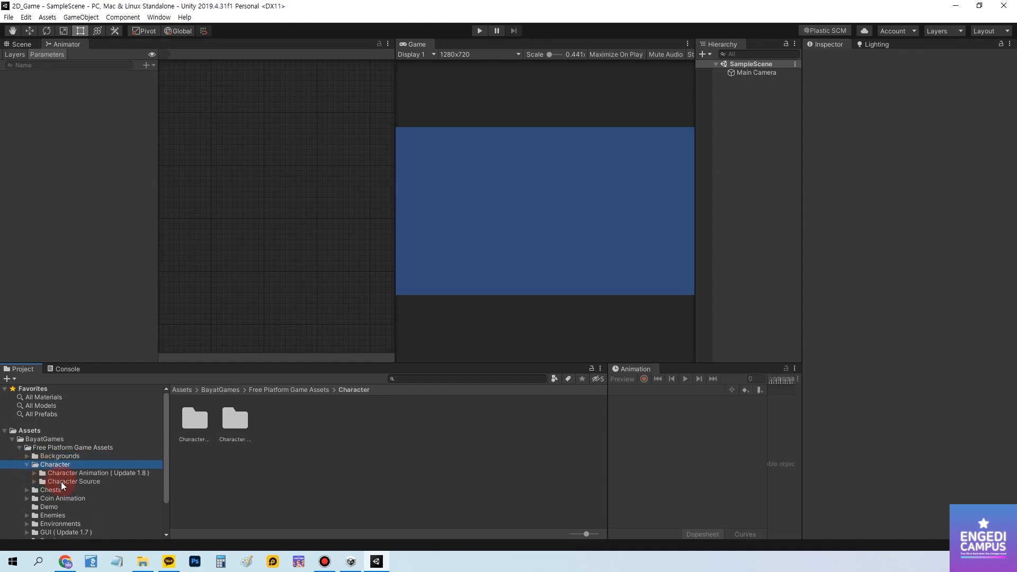
left_click(64, 474)
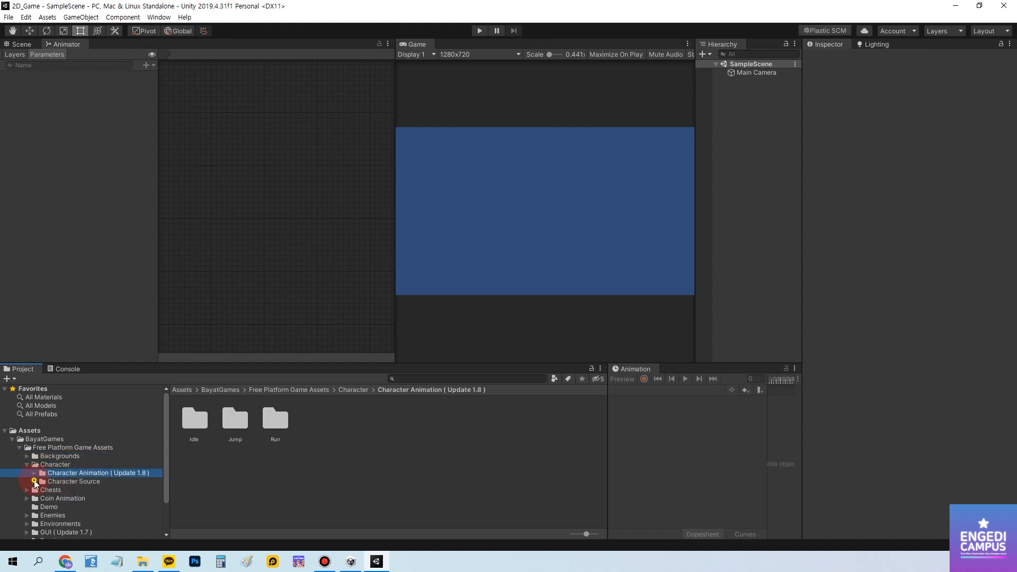
left_click(35, 482)
left_click(59, 506)
double_click(68, 504)
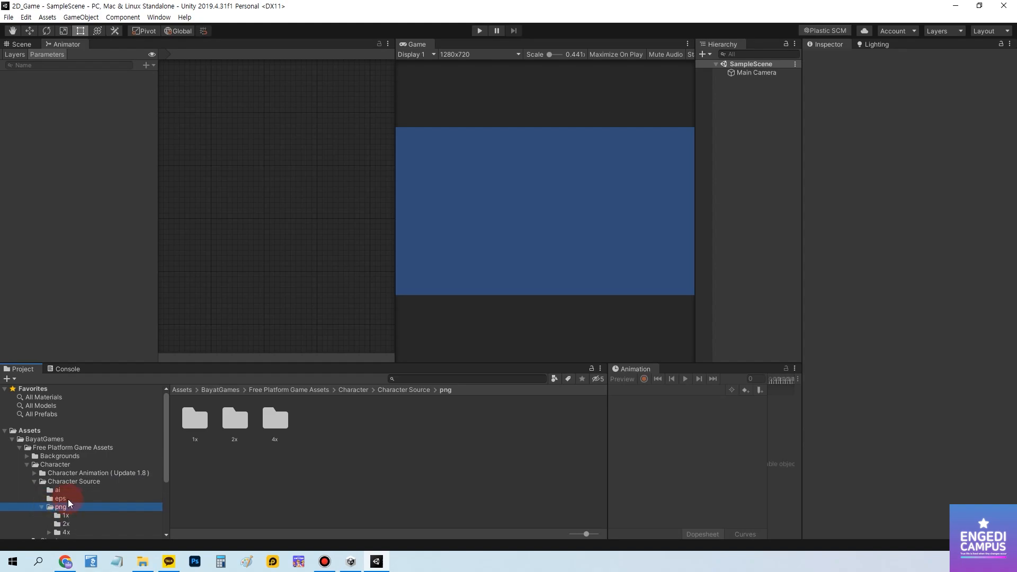
scroll(69, 503, "down", 2)
left_click(65, 491)
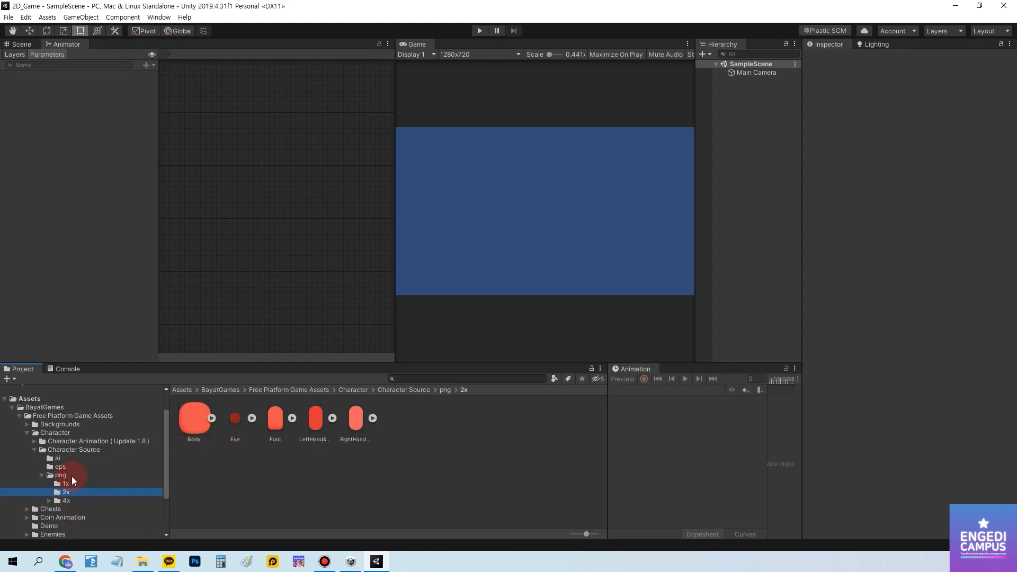
Open the Idle folder in Character Animation ( Update 1.8 ) and inspect the 2x sprite sheet's import settings.
left_click(76, 454)
left_click(46, 443)
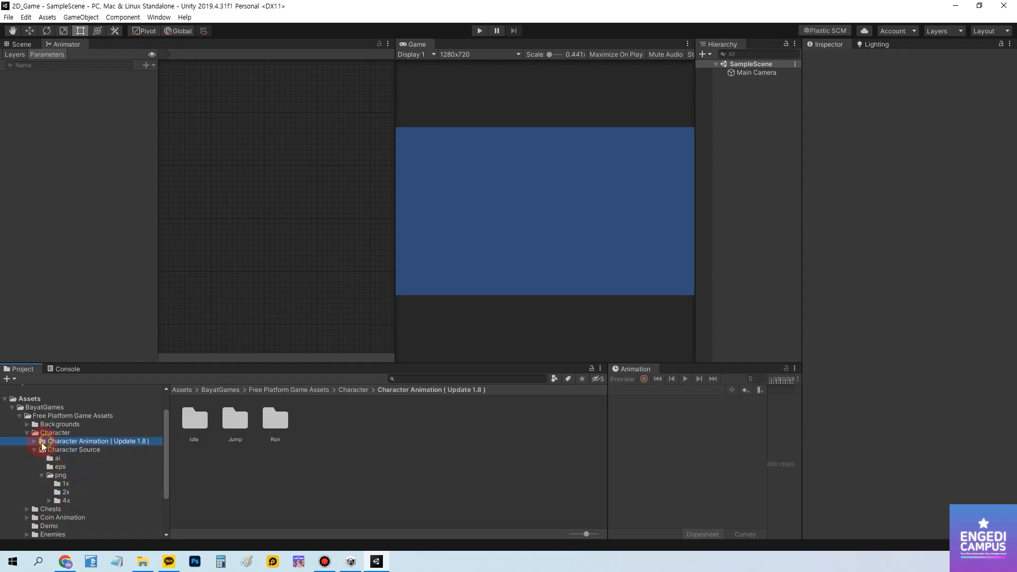
left_click(35, 441)
left_click(62, 451)
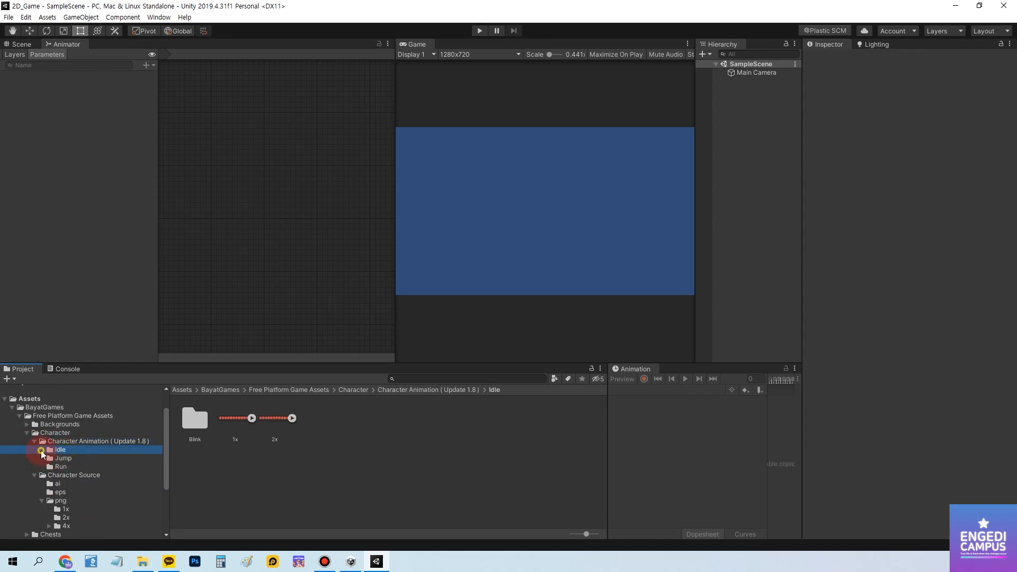
left_click(42, 449)
left_click(276, 422)
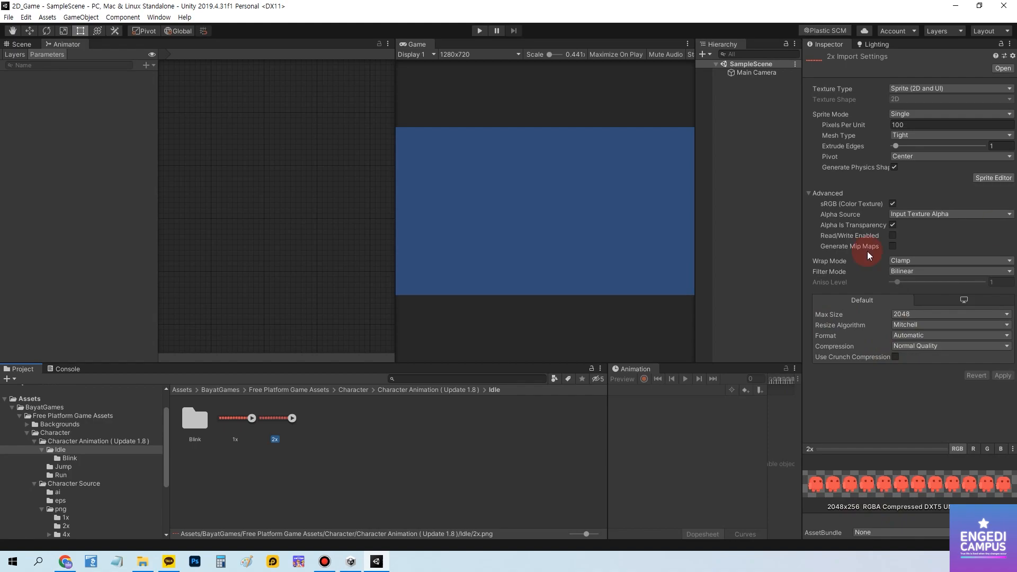
Save the current SampleScene.
left_click(495, 220)
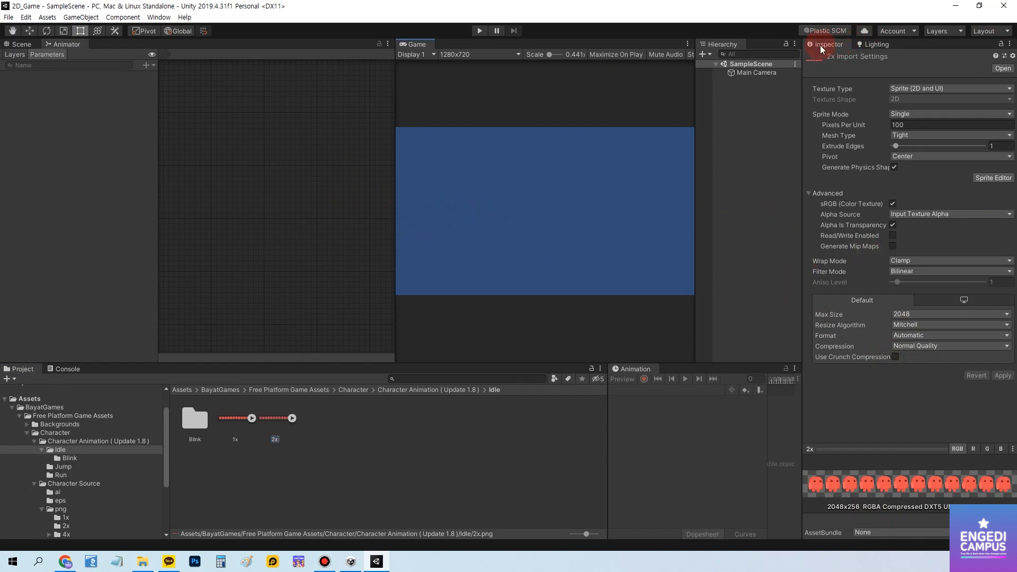
left_click(8, 17)
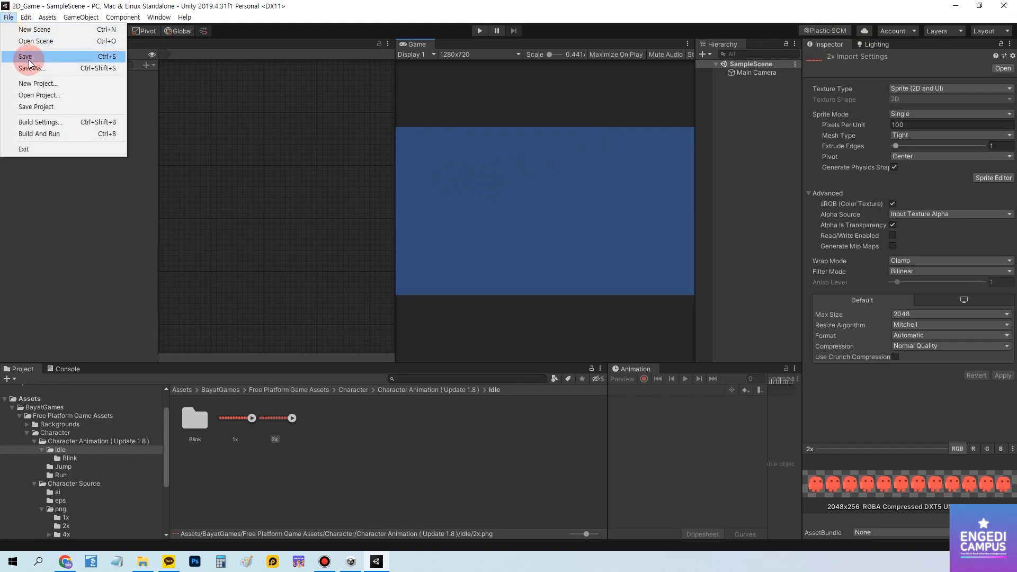
left_click(29, 62)
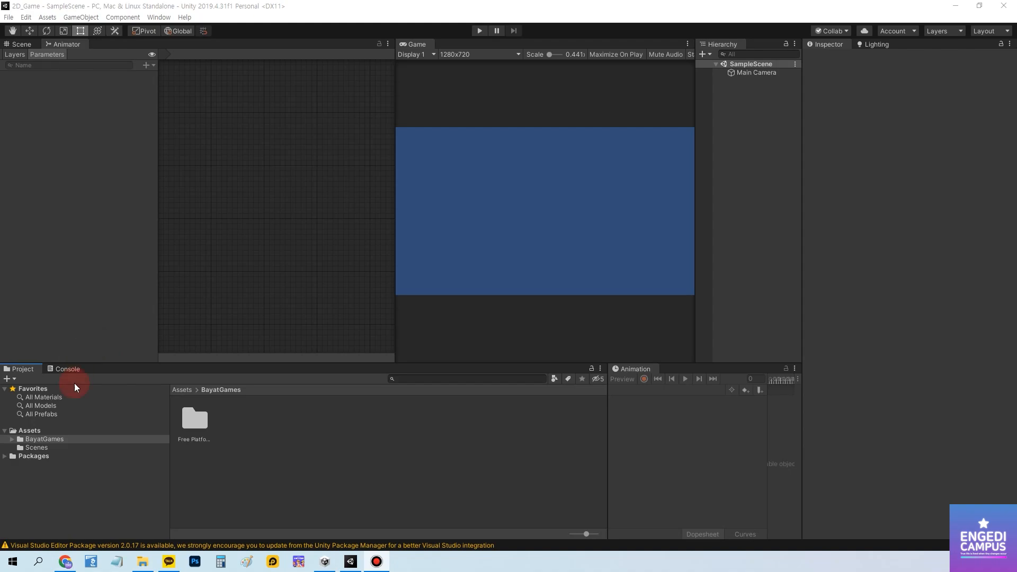
Expand the BayatGames folder tree, collapse the Character subfolders and view the Character folder's contents.
left_click(12, 439, "alt")
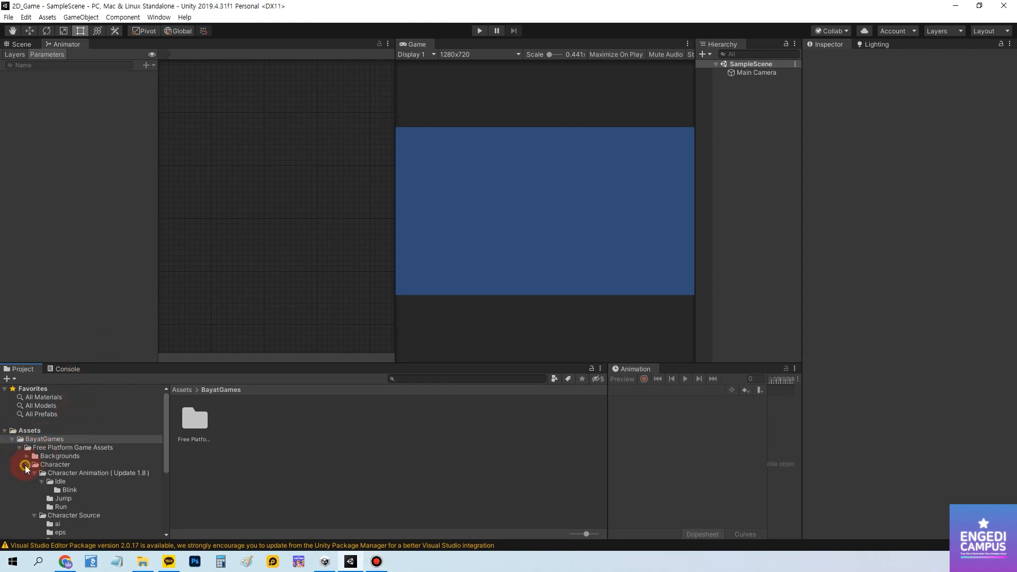
left_click(27, 465)
left_click(56, 465)
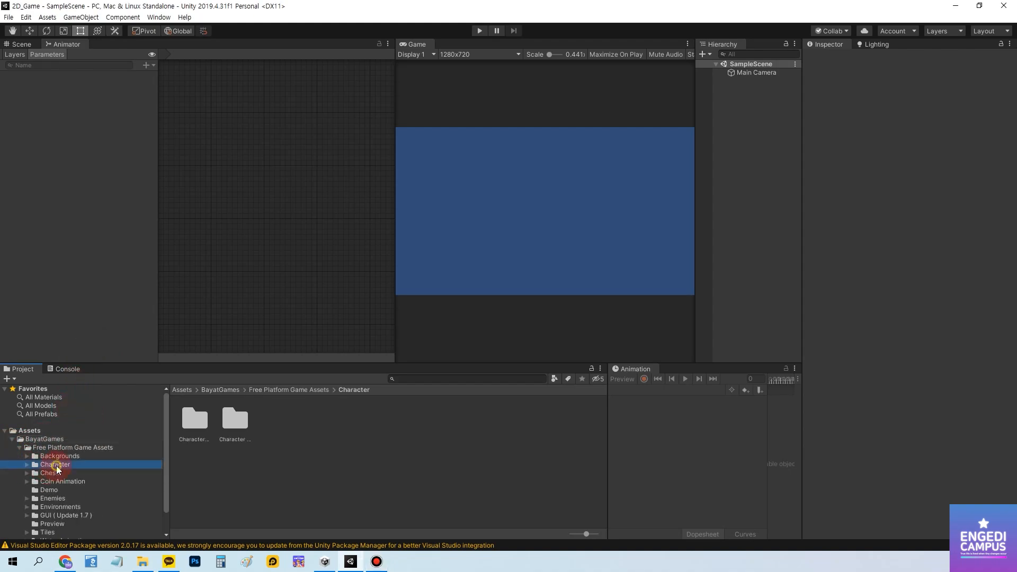
Open the Background folder inside Backgrounds > Background > png > 1920x1080.
left_click(27, 456)
left_click(35, 465)
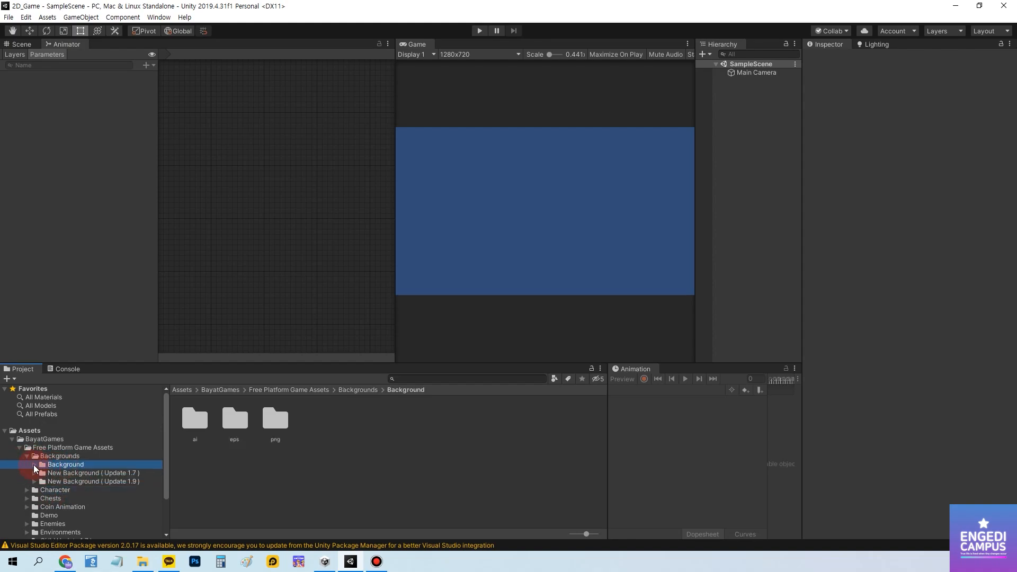
left_click(35, 465)
left_click(44, 490)
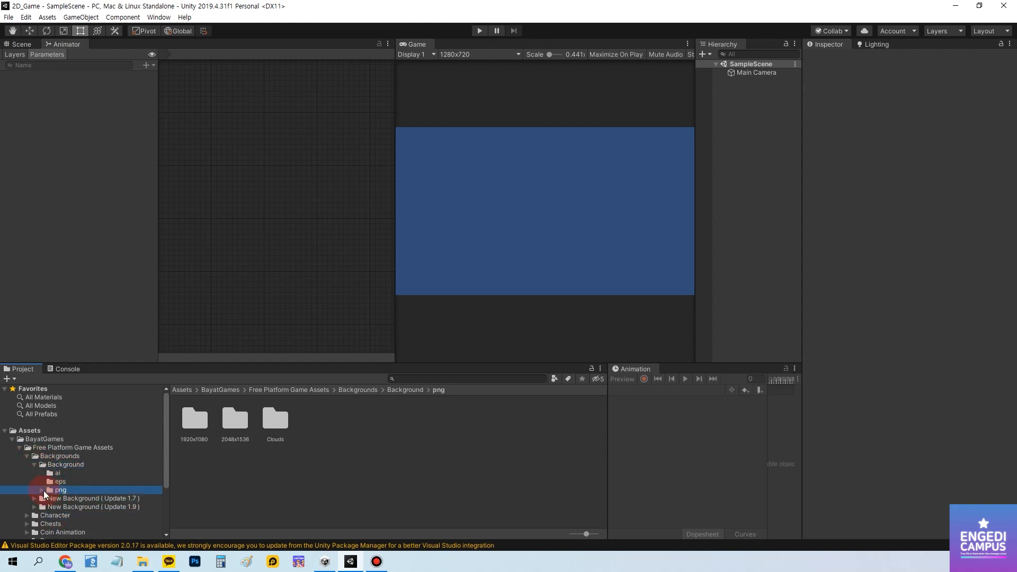
left_click(42, 490)
left_click(72, 499)
left_click(49, 499)
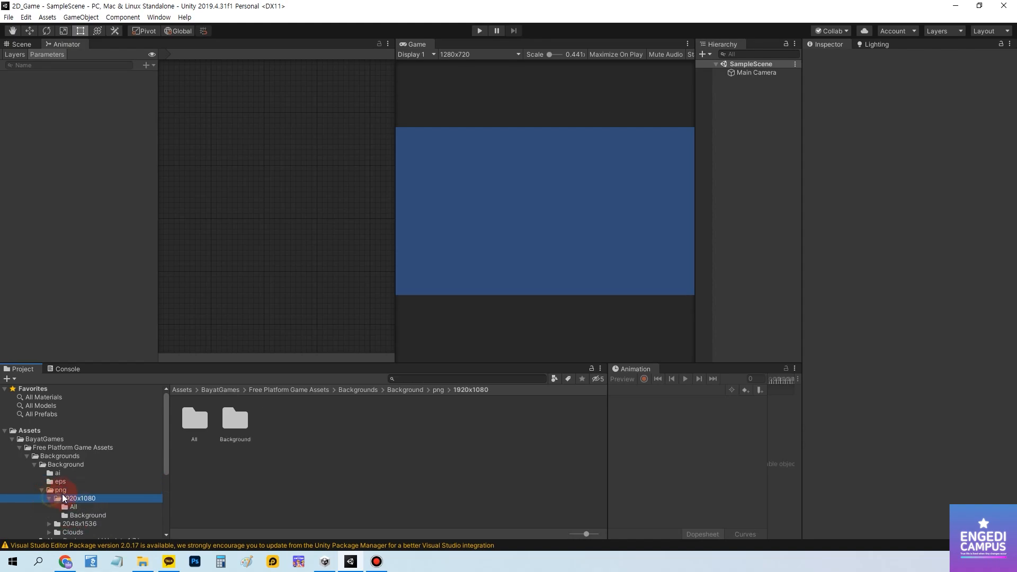
scroll(64, 492, "down", 3)
left_click(84, 483)
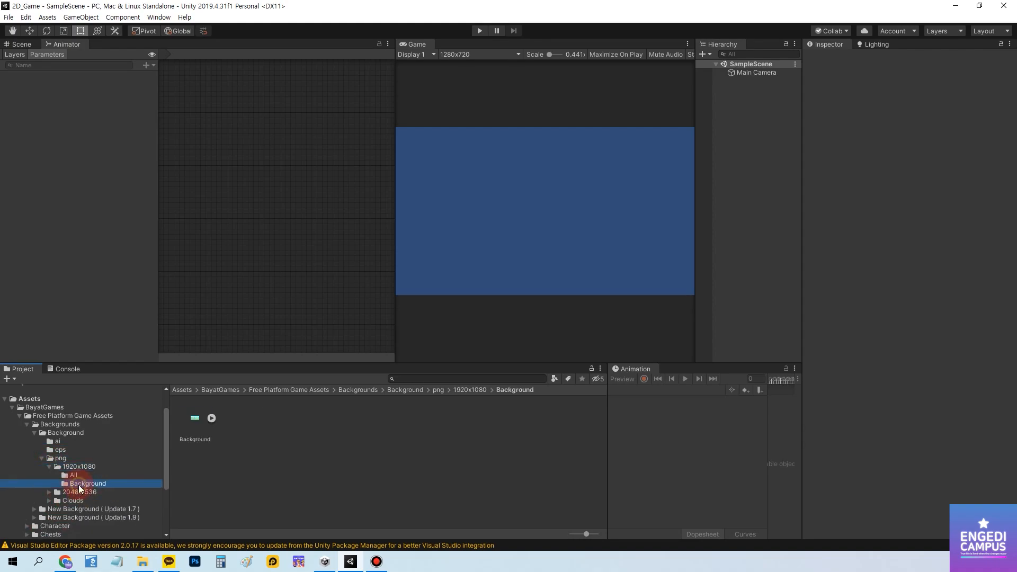
Select the Background image and enlarge the Inspector along with its image preview.
left_click(201, 421)
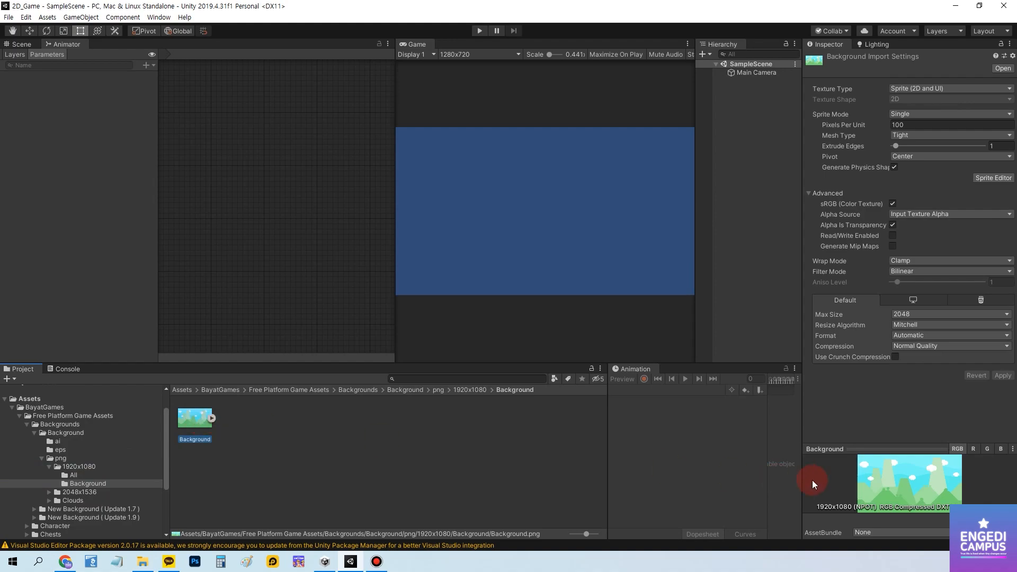
left_click_drag(802, 473, 725, 469)
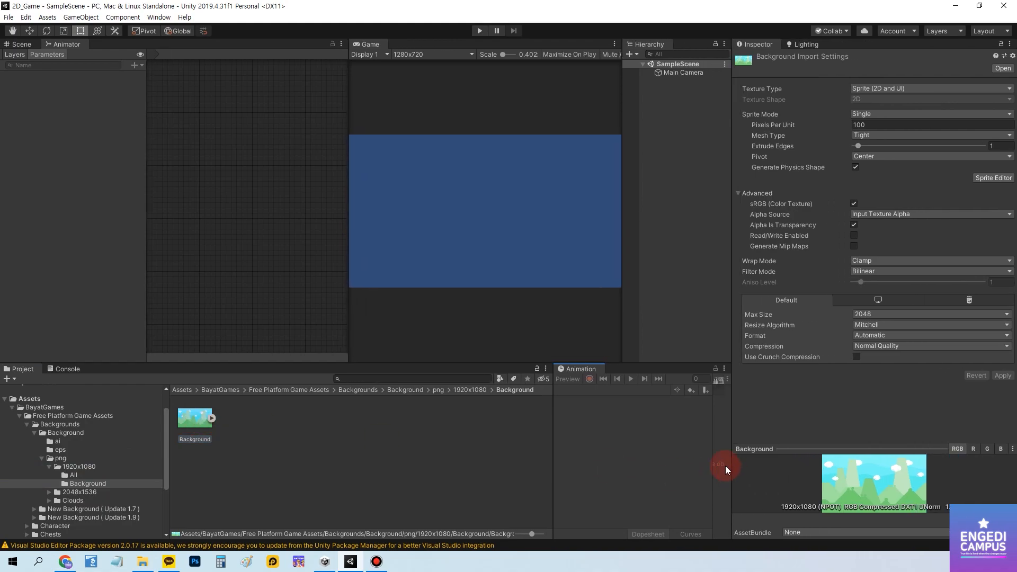
left_click_drag(786, 450, 787, 387)
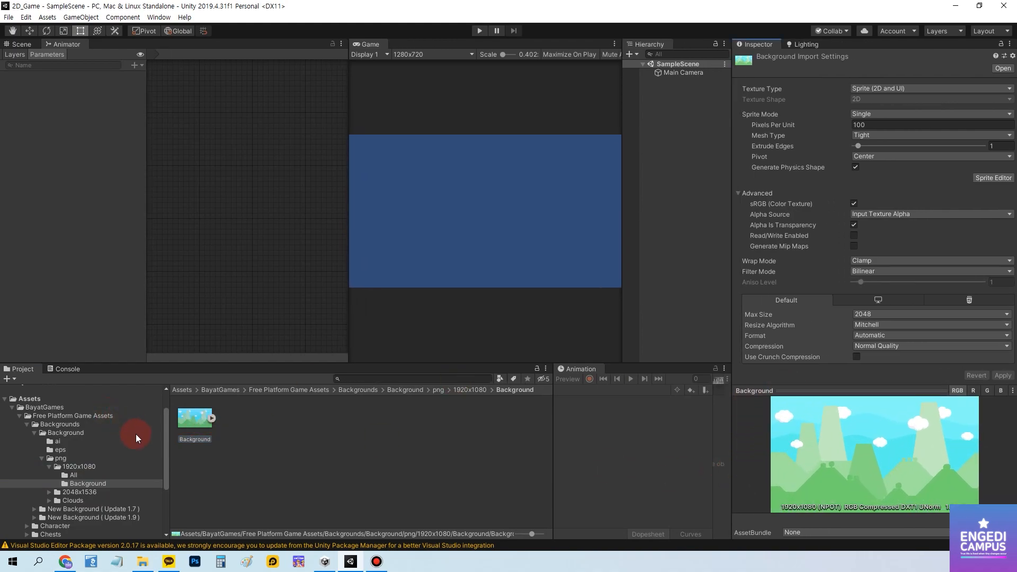
Collapse the Backgrounds folder, open Character Animation ( Update 1.8 ) > Idle > Blink and inspect the 2x sprite sheet.
left_click(28, 422)
left_click(27, 423)
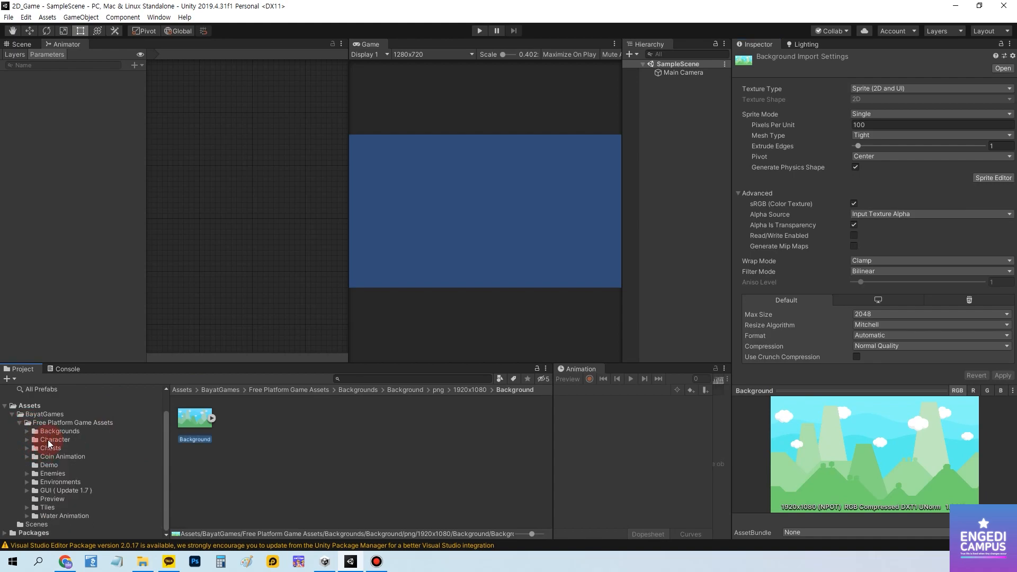
left_click(48, 439)
left_click(27, 440)
left_click(58, 456)
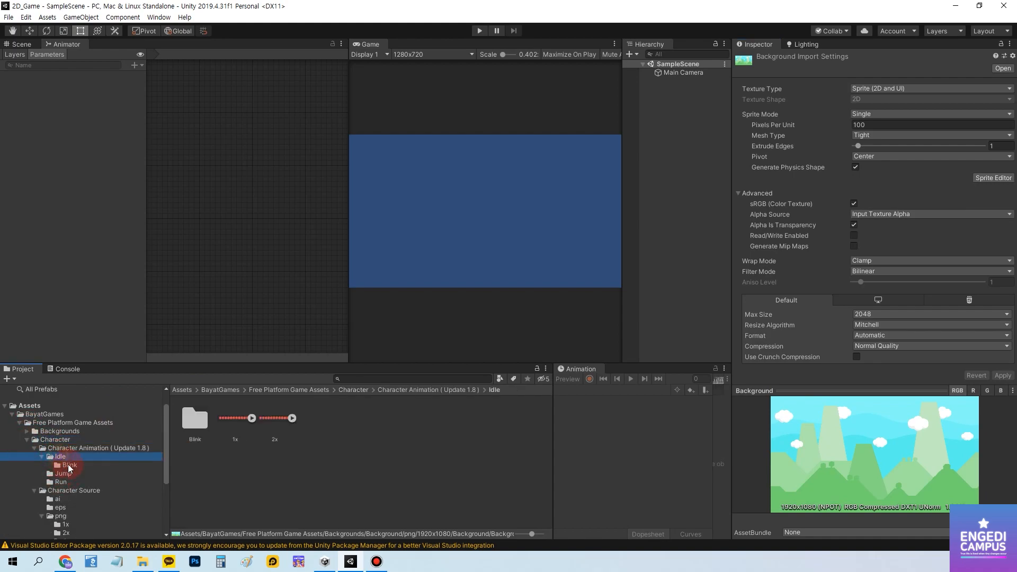
left_click(68, 464)
left_click(238, 420)
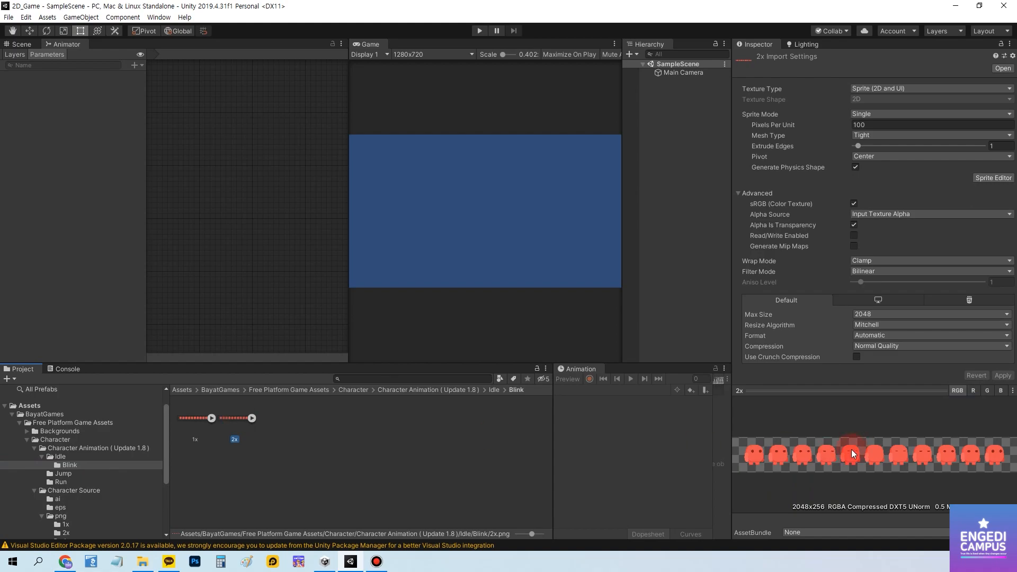
Collapse the Character Source folder while keeping Character Animation ( Update 1.8 ) expanded.
left_click(33, 448)
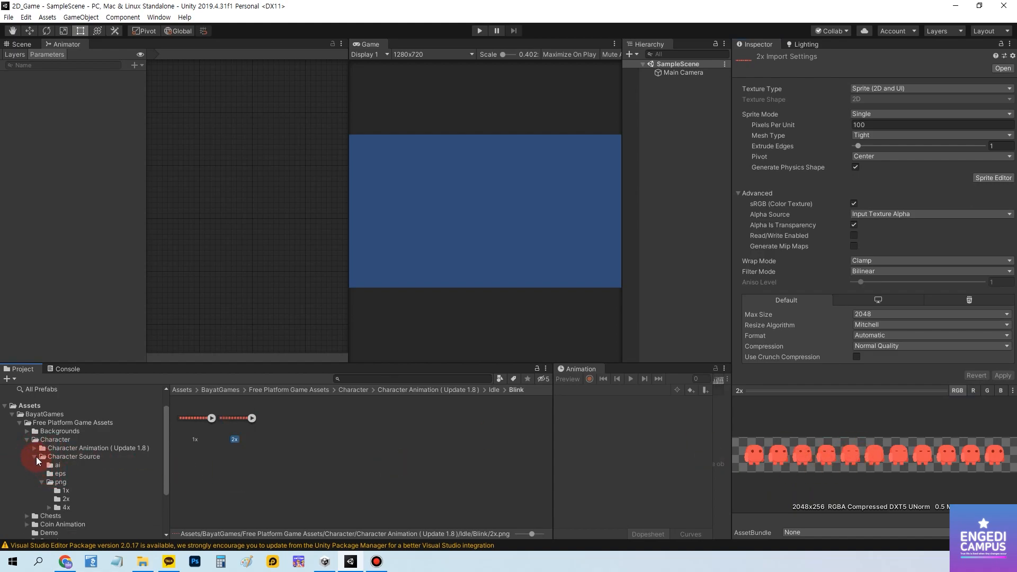
left_click(35, 456)
left_click(35, 456)
left_click(35, 457)
left_click(33, 449)
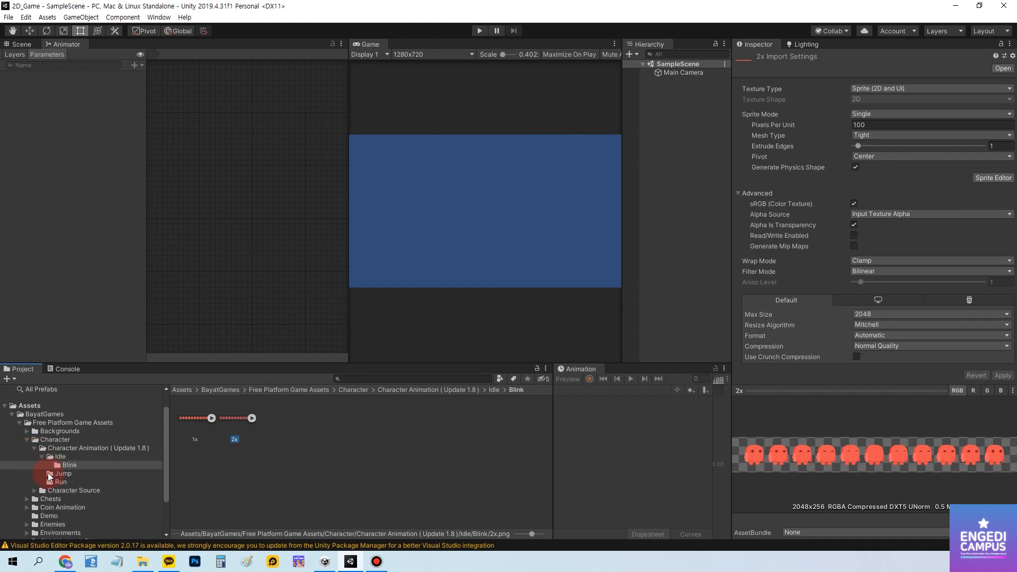
Inspect the 1x and 2x sprite sheets in the Jump folder and the 1x sheet in the Run folder.
left_click(47, 472)
left_click(198, 420)
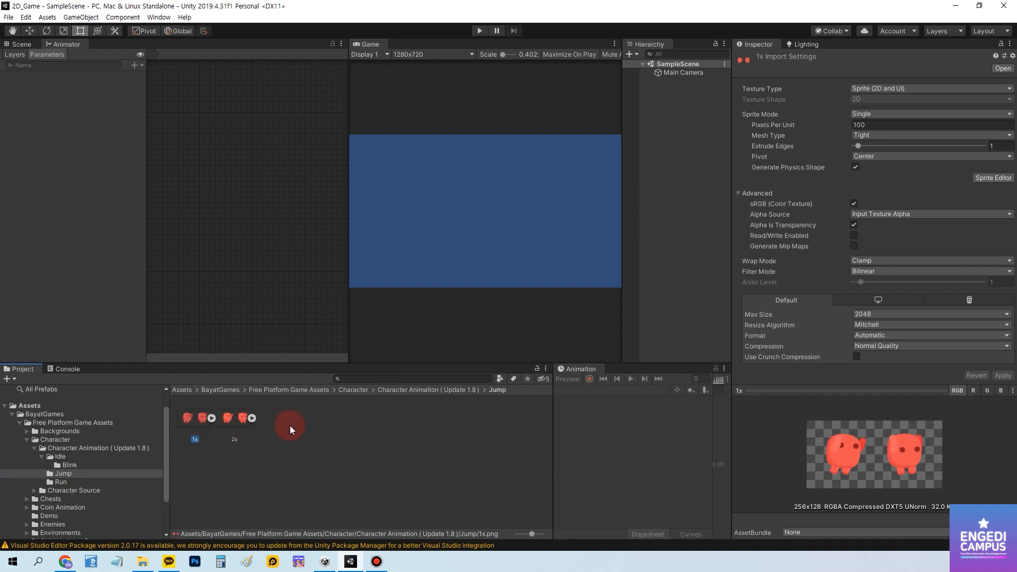
left_click(231, 422)
left_click(59, 481)
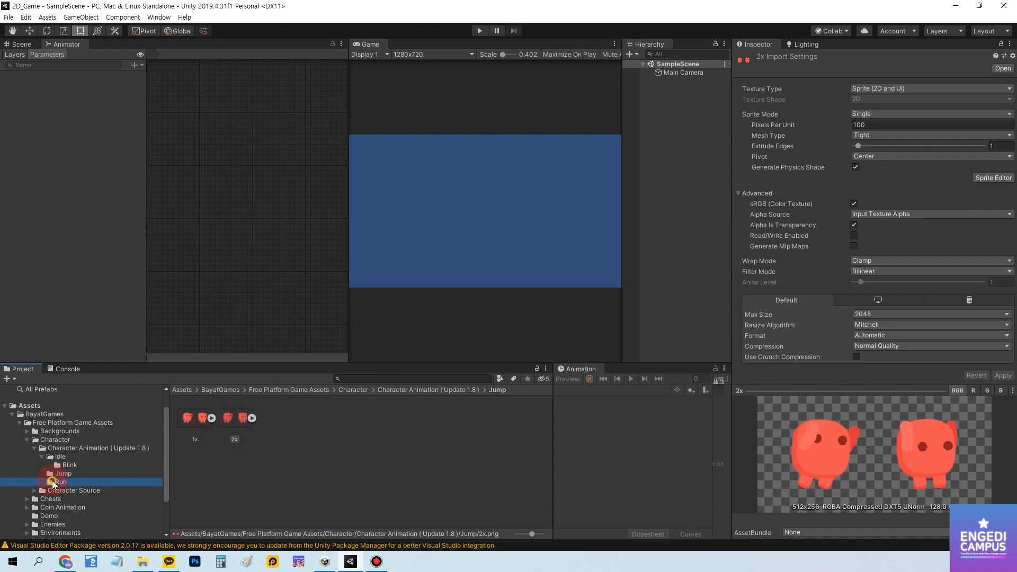
left_click(195, 419)
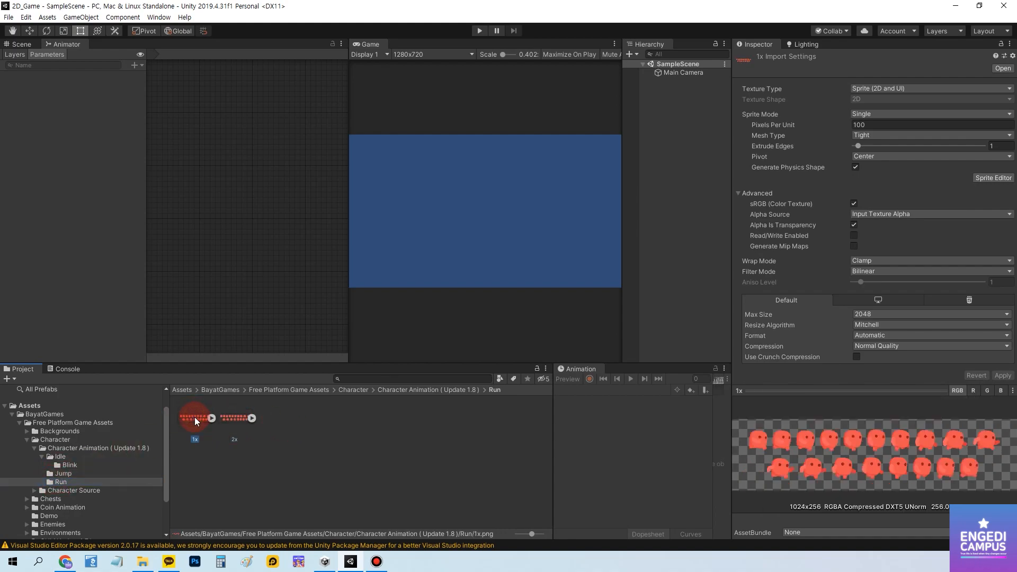
left_click(11, 415)
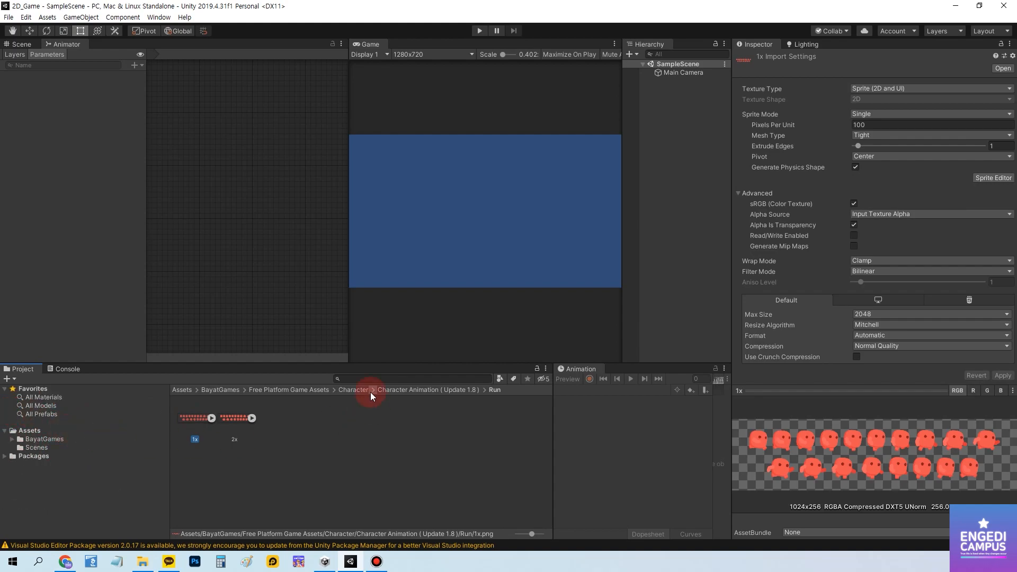
left_click(13, 439)
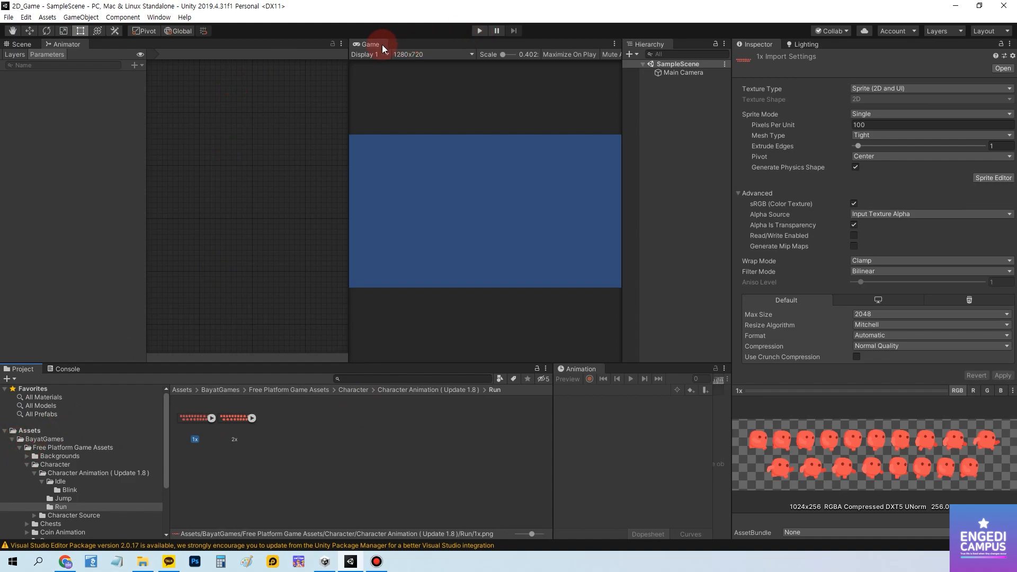
left_click(403, 56)
left_click(365, 39)
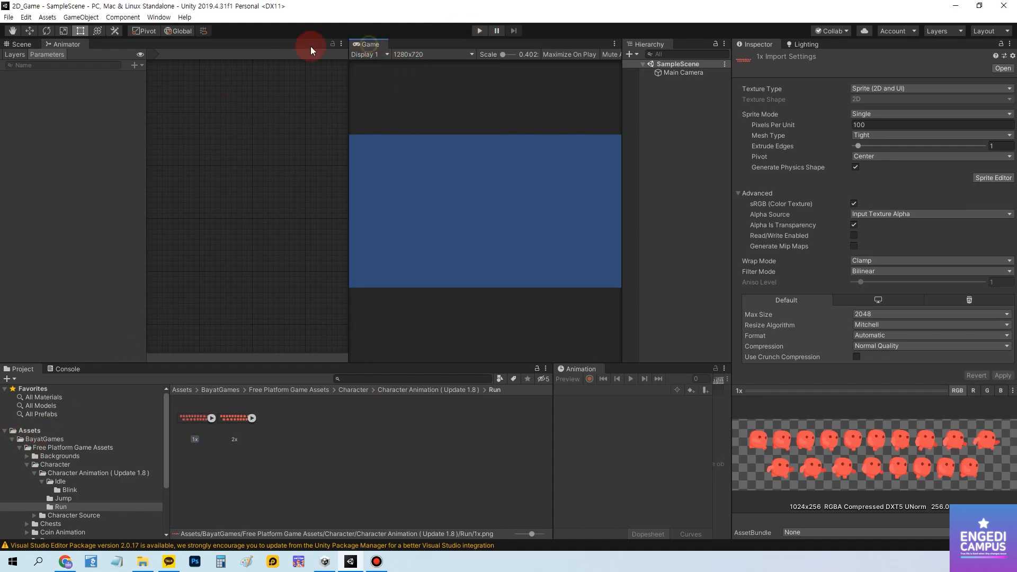
left_click(29, 45)
Close the Animator view docked beside the Scene view.
left_click(71, 44)
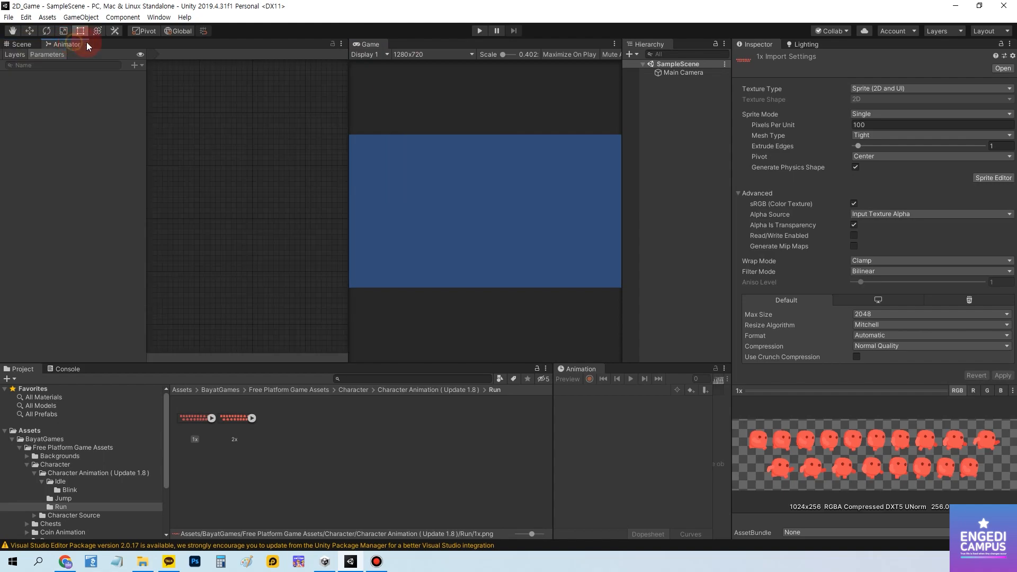
left_click(341, 43)
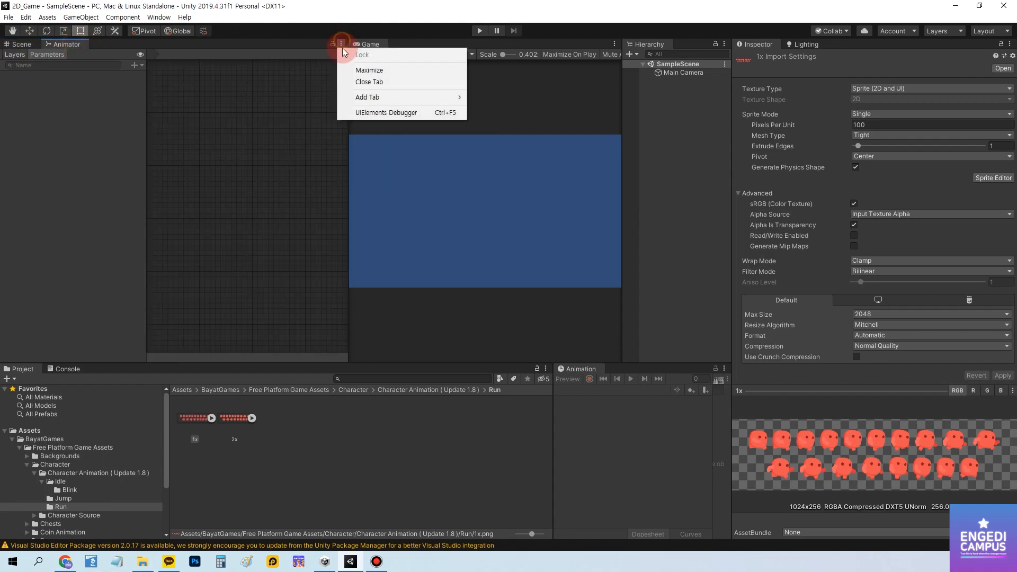
left_click(368, 83)
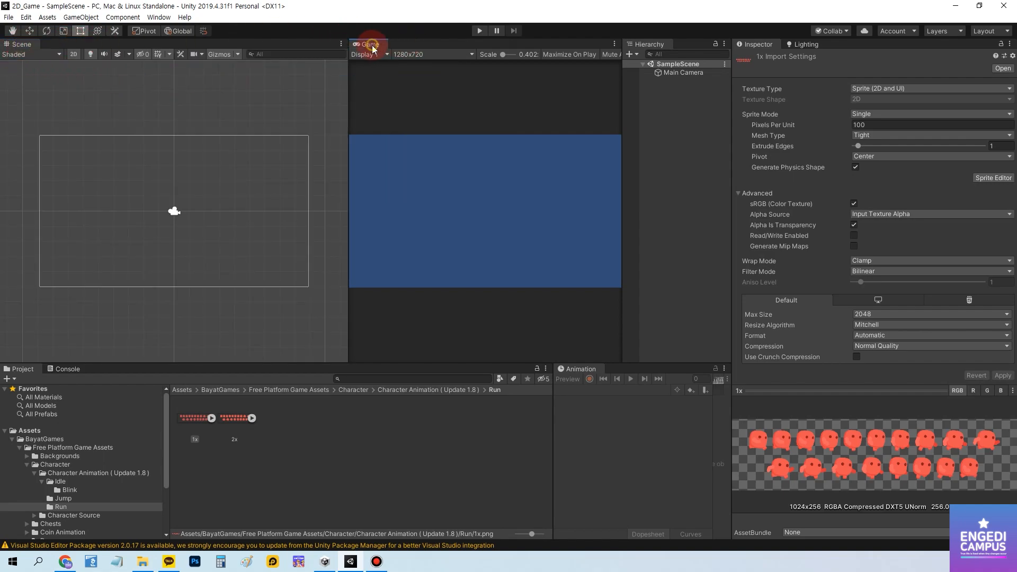
left_click(432, 176)
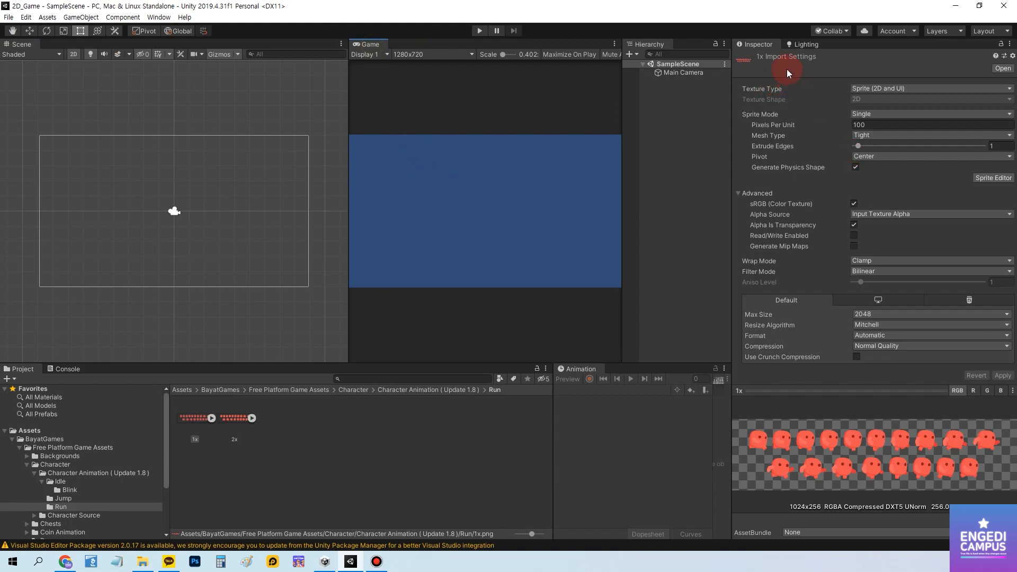
Change the Main Camera's background color to bright yellow and deselect the camera.
left_click(669, 72)
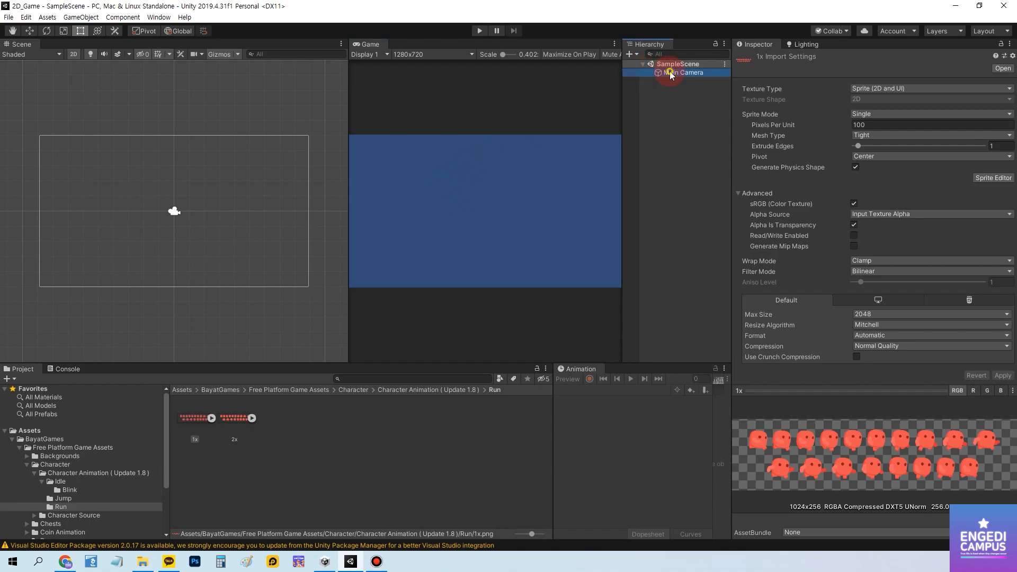
left_click(862, 157)
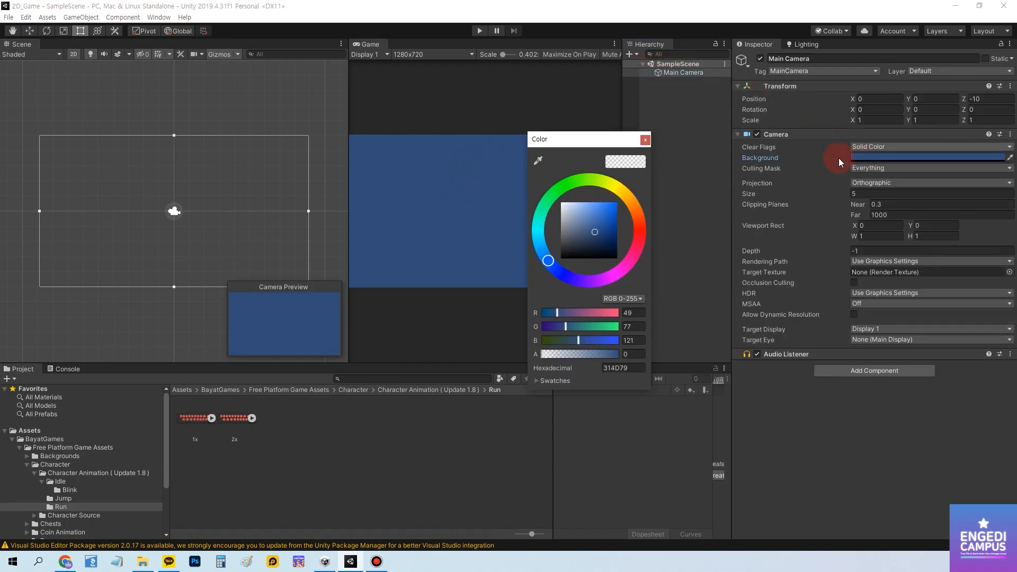
left_click(617, 189)
left_click_drag(572, 236, 604, 201)
left_click(473, 203)
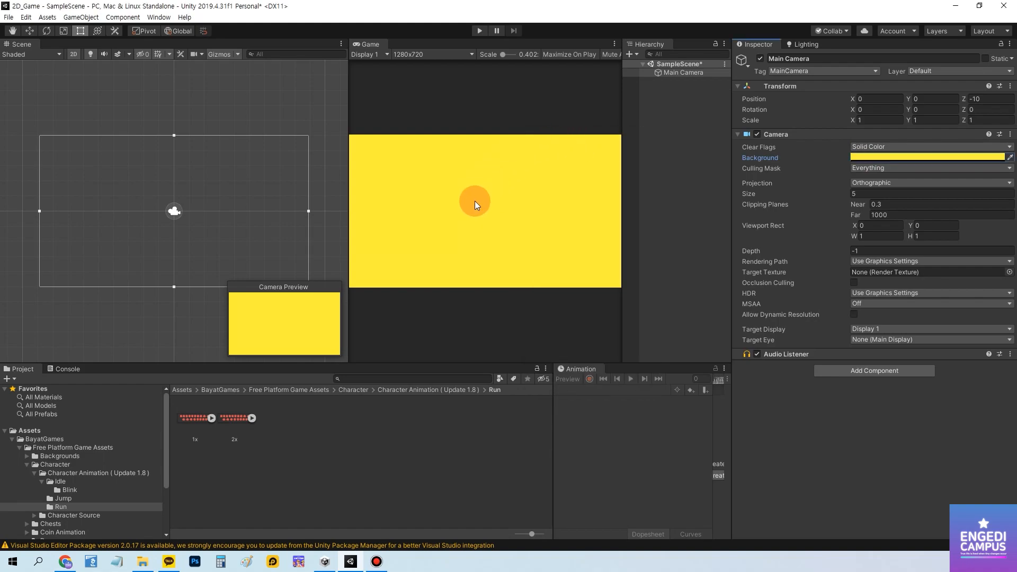
left_click(209, 207)
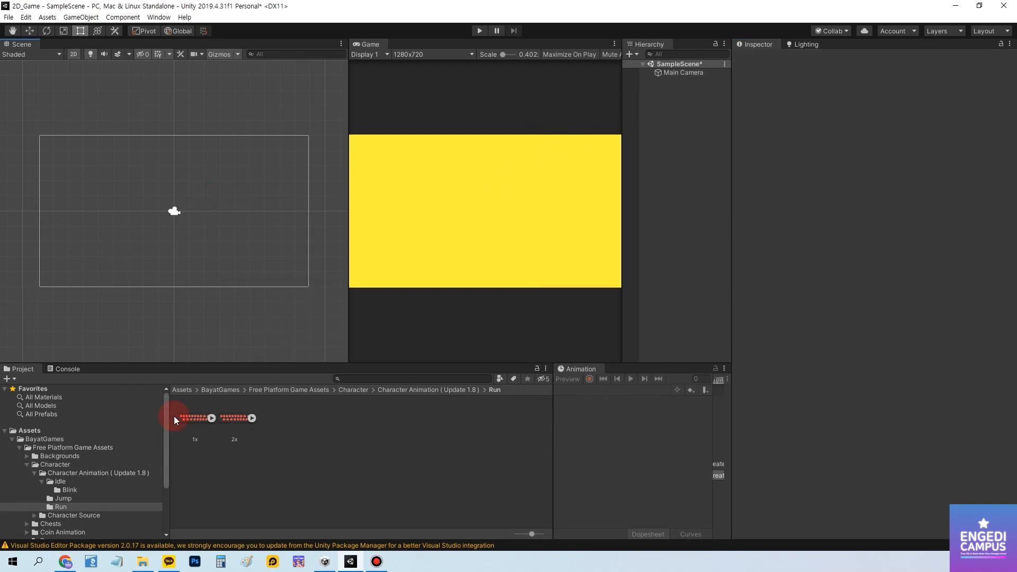
Add the Background image from Backgrounds > Background > png > 1920x1080 > Background to SampleScene as a sprite object.
left_click(30, 456)
left_click(28, 456)
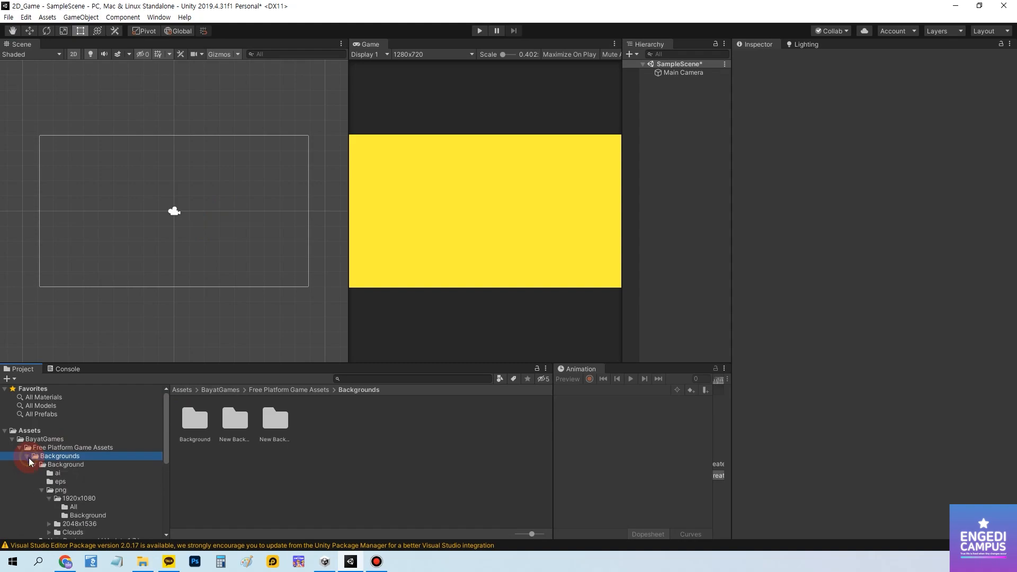
left_click(66, 488)
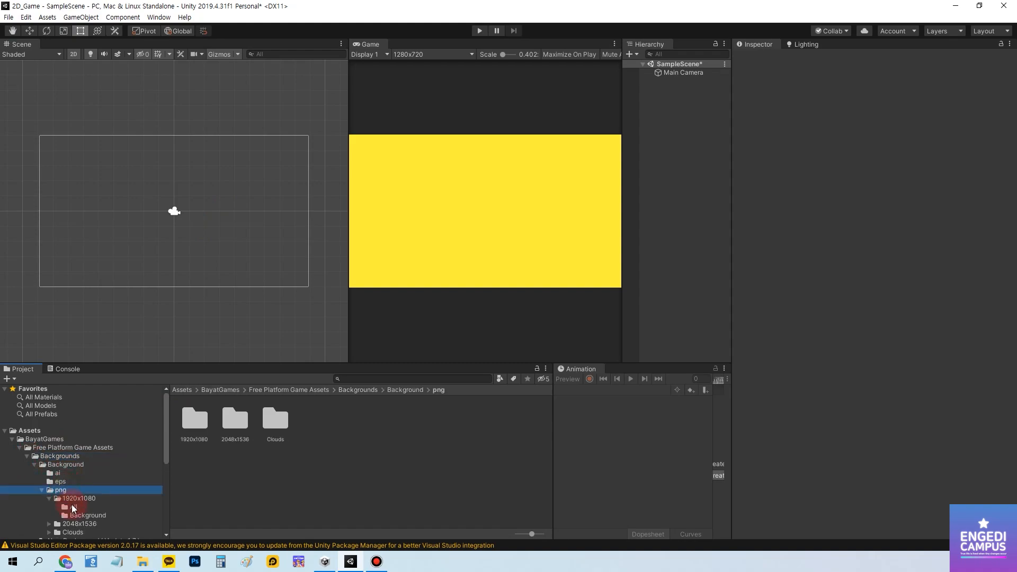
left_click(79, 515)
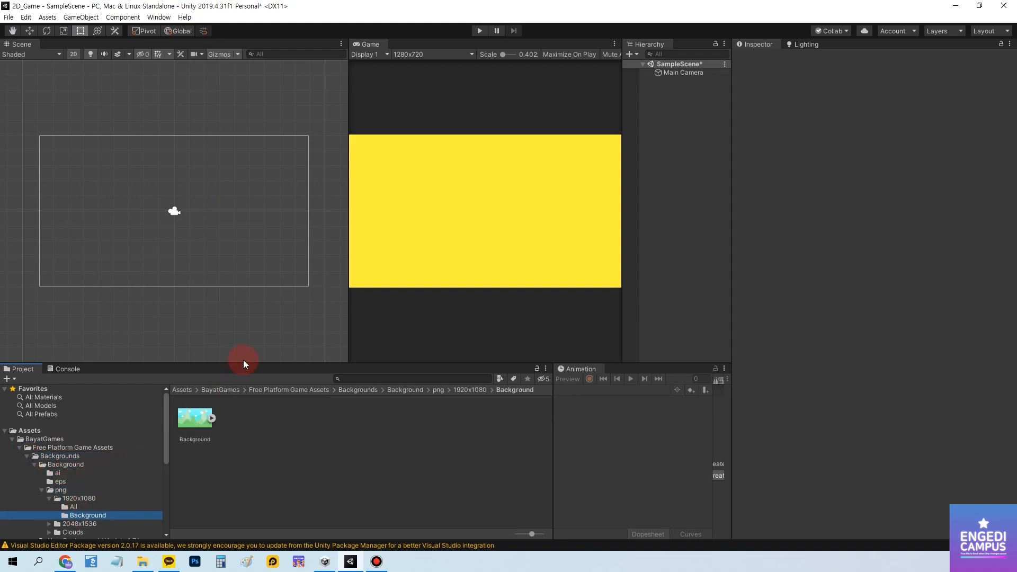
left_click_drag(192, 422, 672, 276)
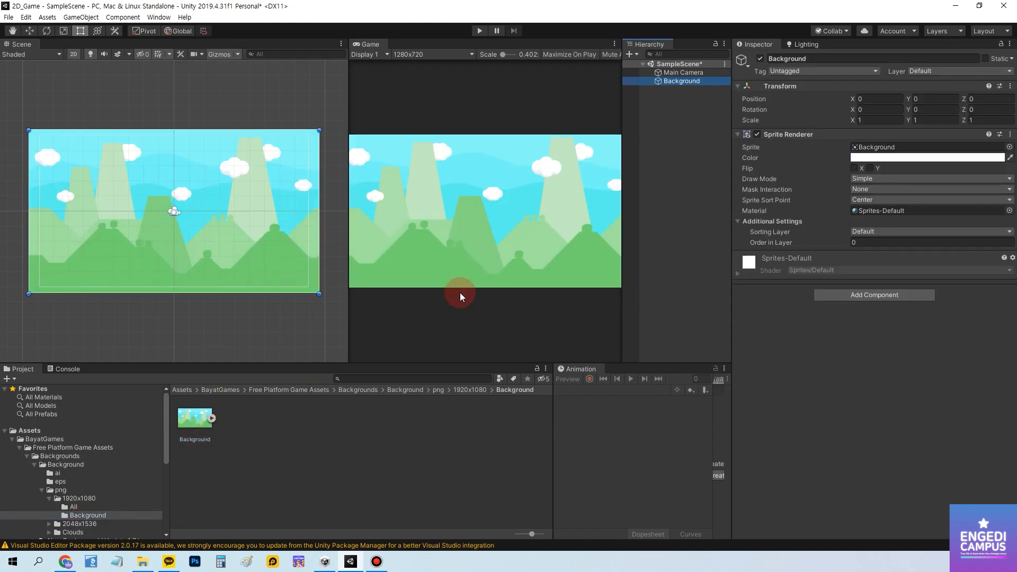
Check the source Background image's size in its import preview, then deselect it.
left_click(202, 417)
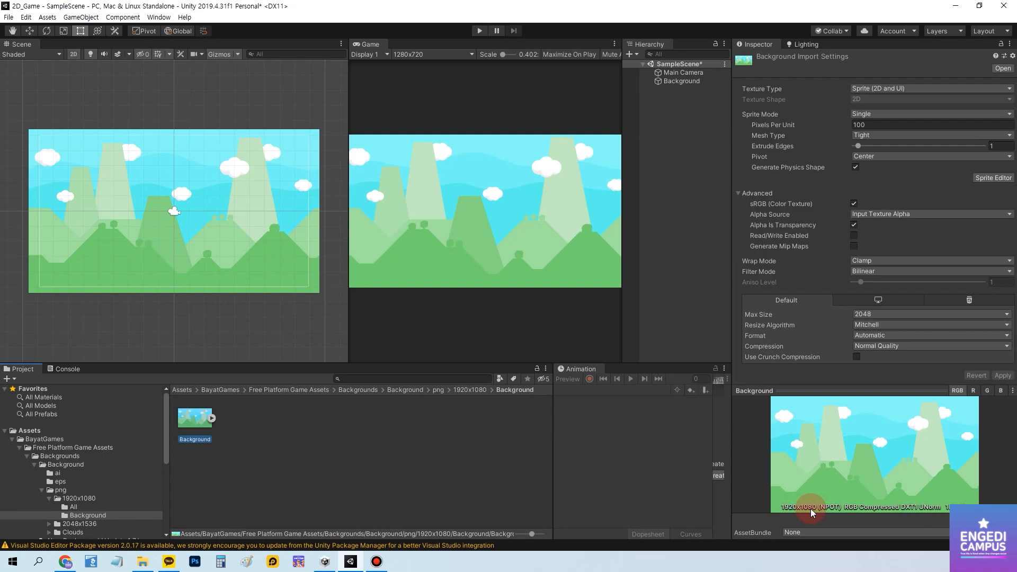
left_click(249, 274)
left_click(261, 318)
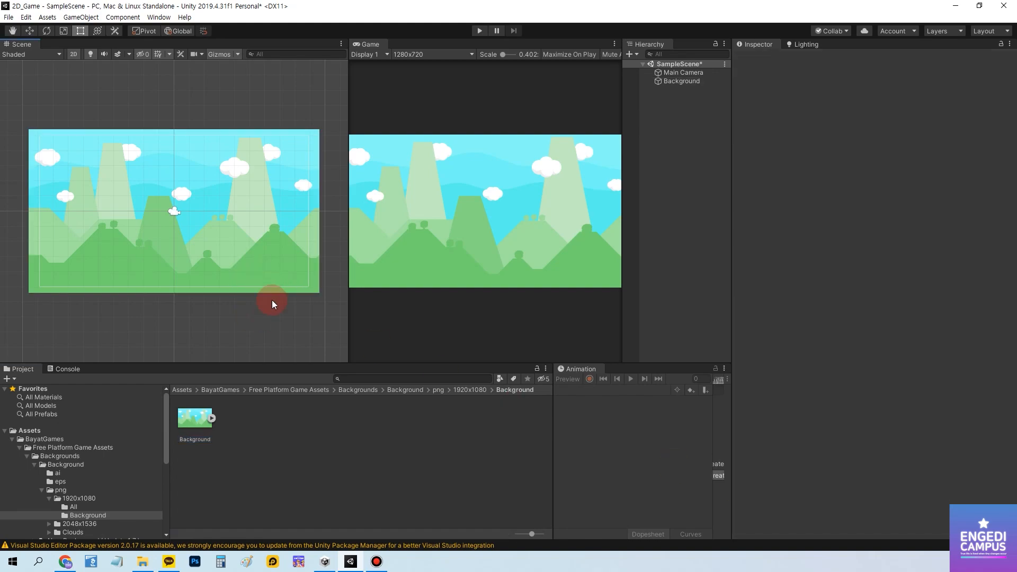
Frame the Background object in the Scene view and collapse the Background asset folder inside Backgrounds.
left_click(681, 81)
double_click(682, 82)
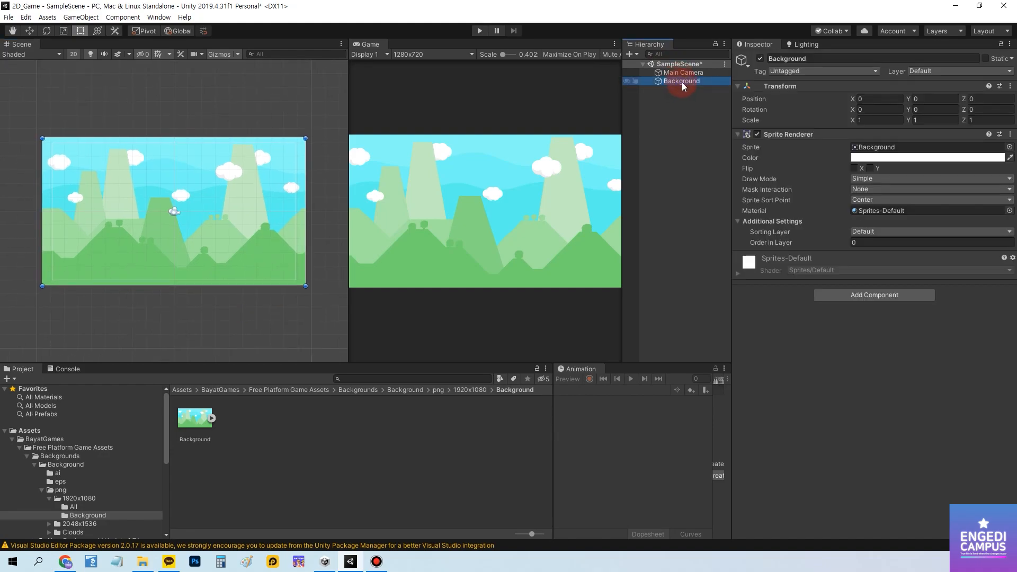
left_click(681, 82)
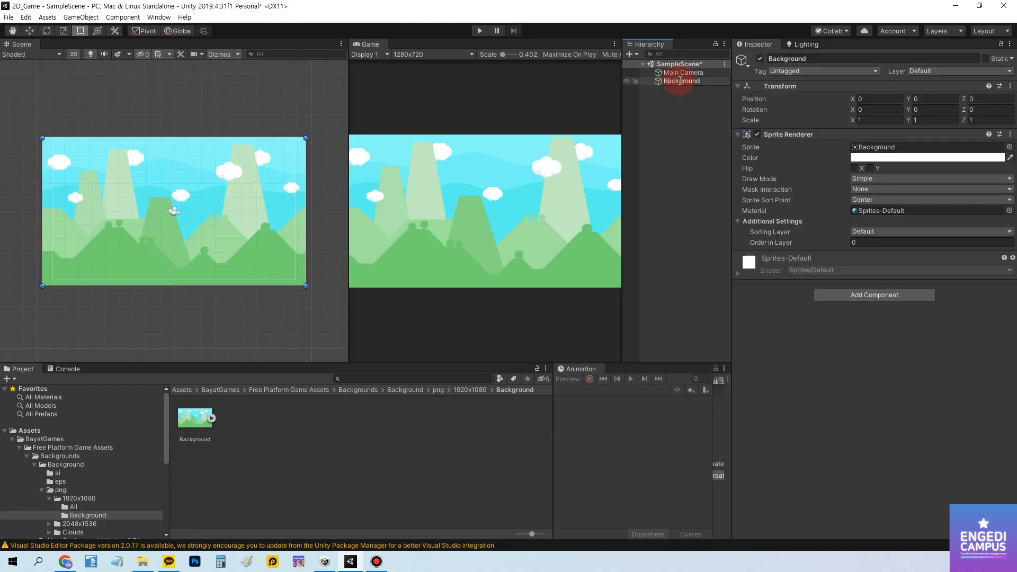
left_click(683, 126)
left_click(280, 431)
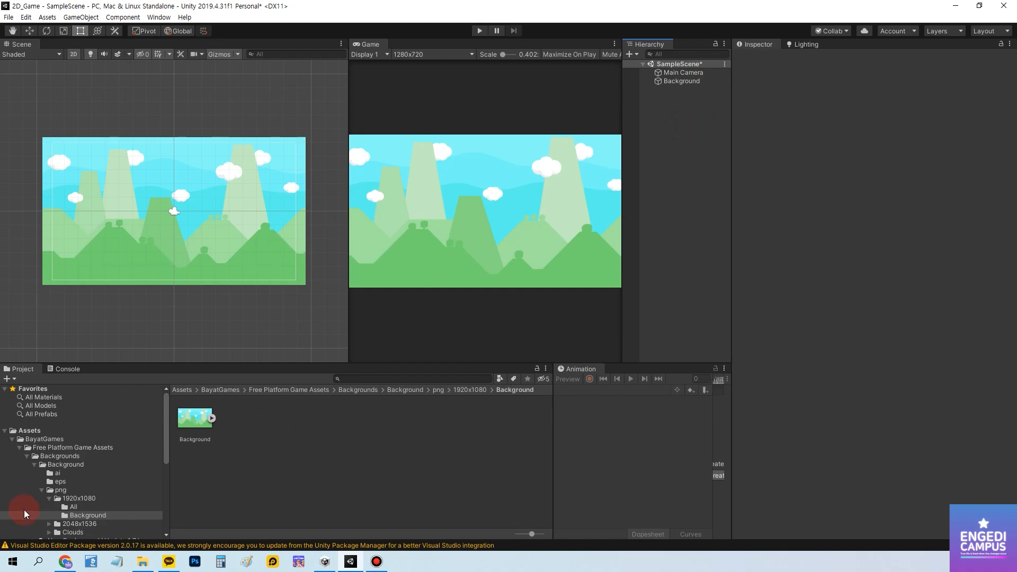
left_click(35, 465)
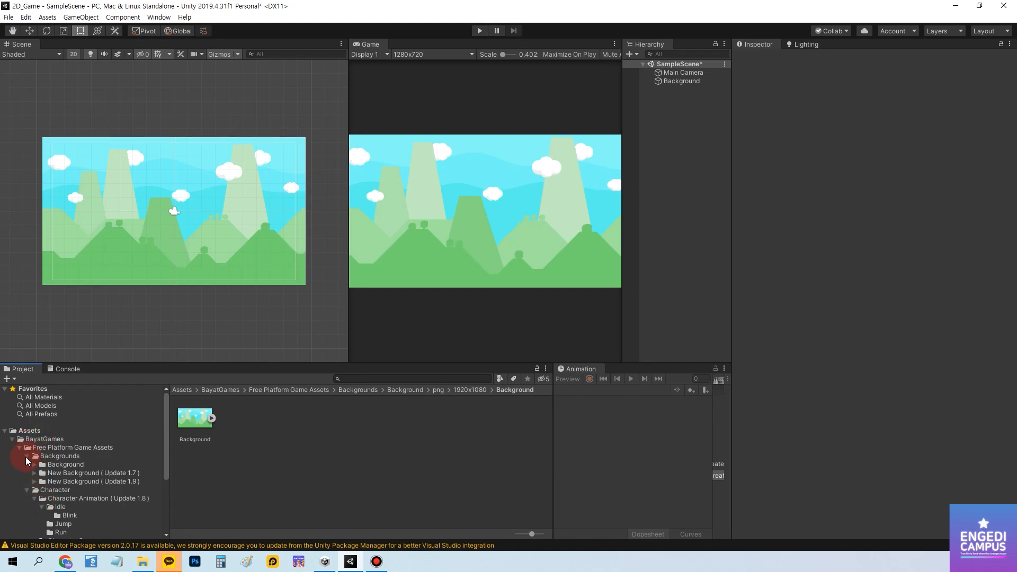
Switch the Scene view to 3D and examine the Main Camera's placement relative to the background.
left_click(73, 55)
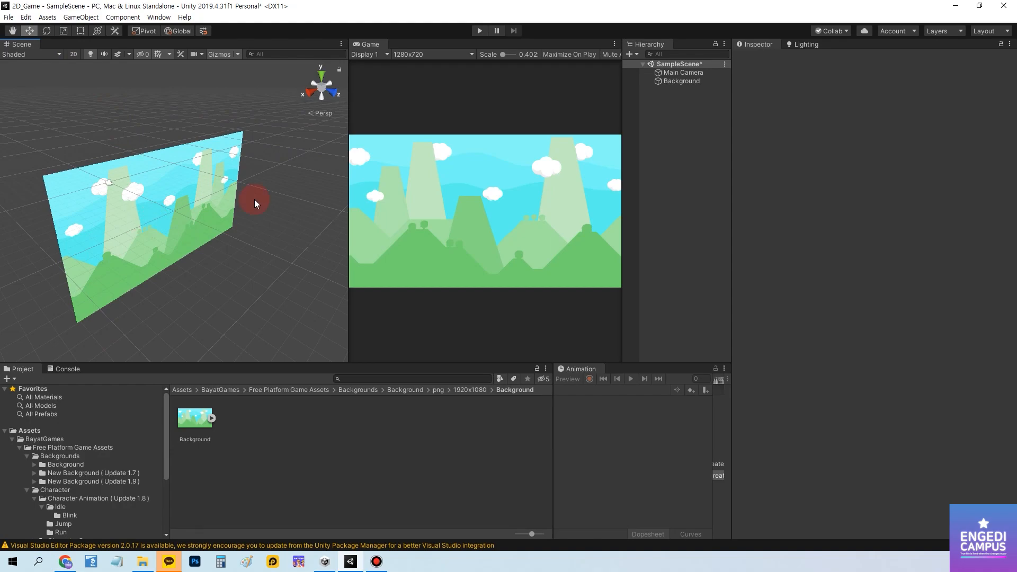
left_click(675, 73)
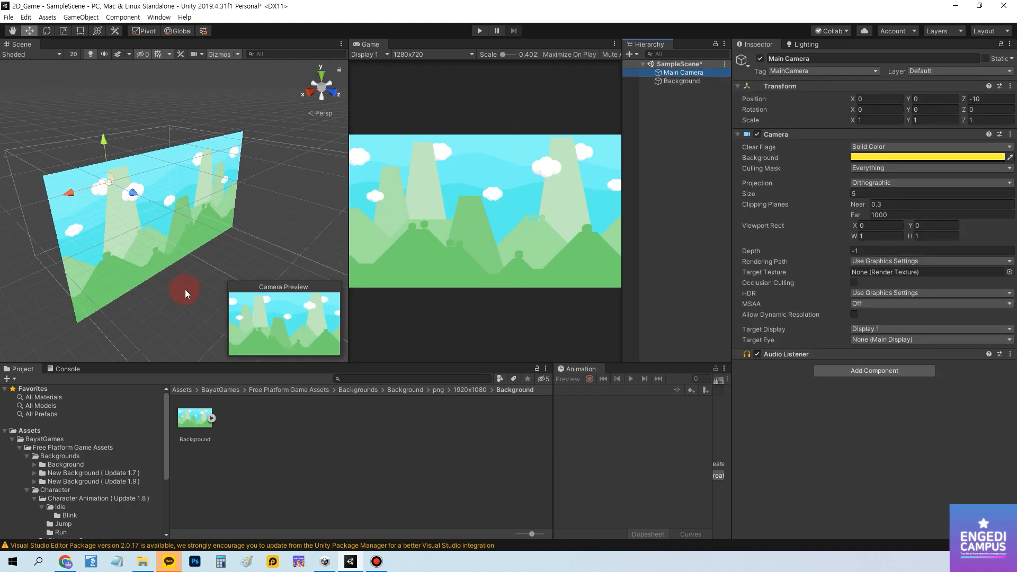
middle_click_drag(198, 276, 221, 241)
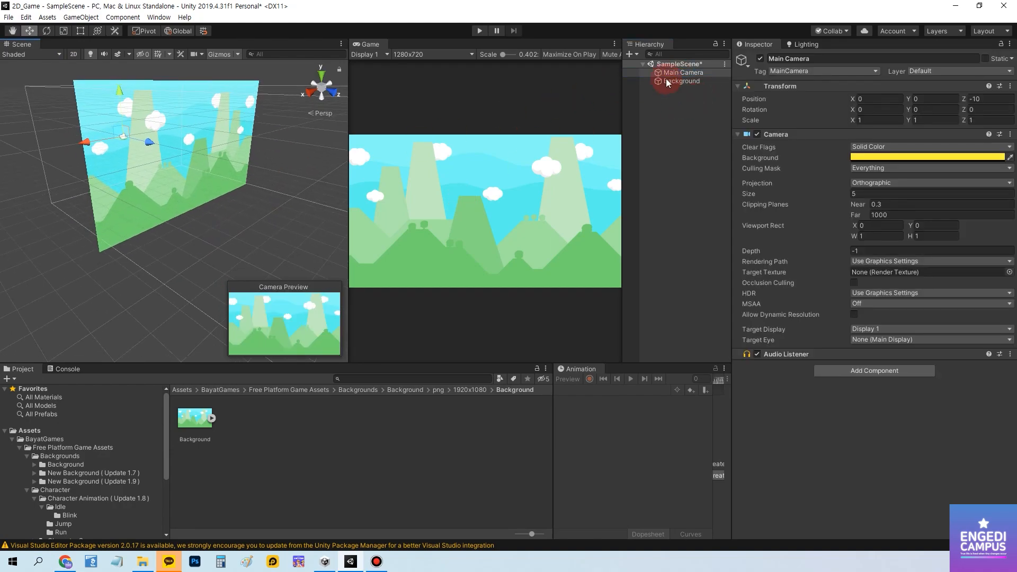
Return the Scene view to 2D centred on the background and collapse all subfolders of Free Platform Game Assets.
left_click(73, 55)
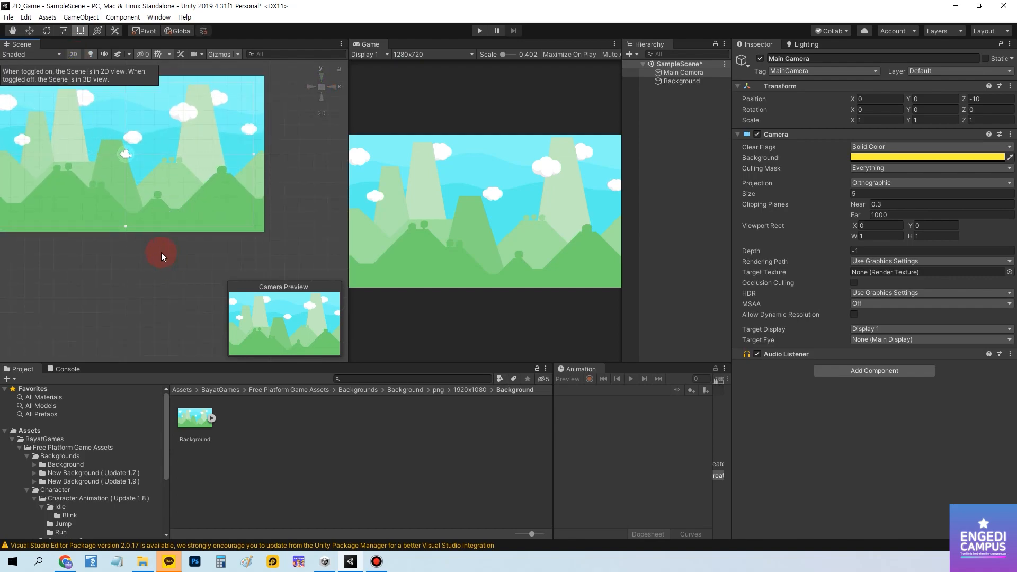
middle_click_drag(161, 252, 199, 298)
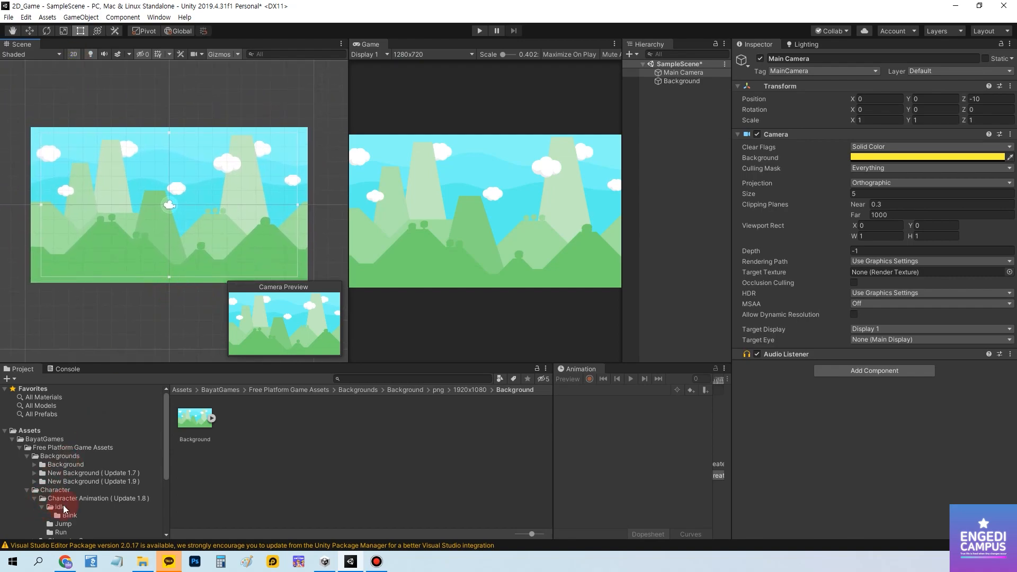
left_click(47, 456)
left_click(20, 448)
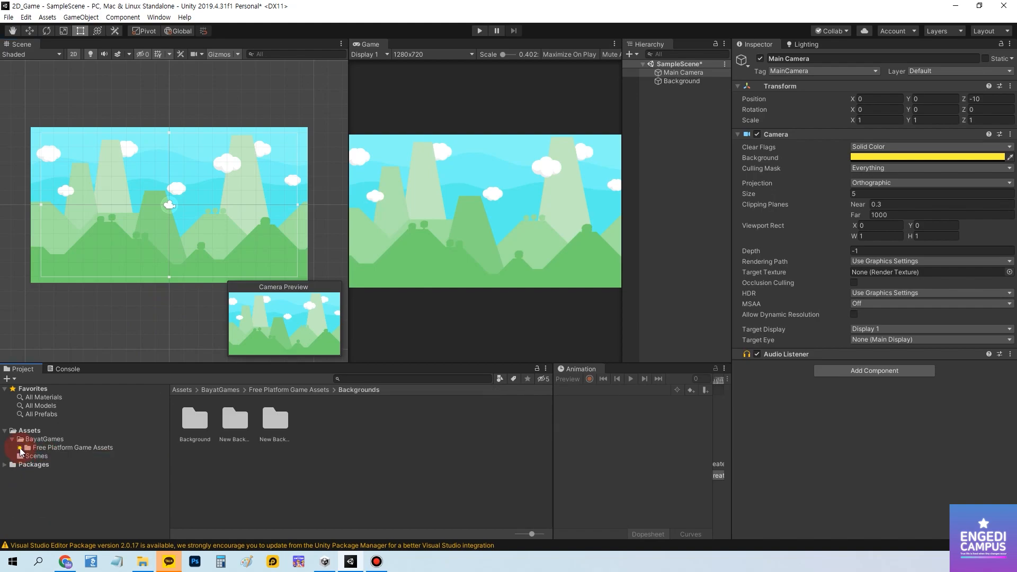
left_click(20, 448)
left_click(26, 465)
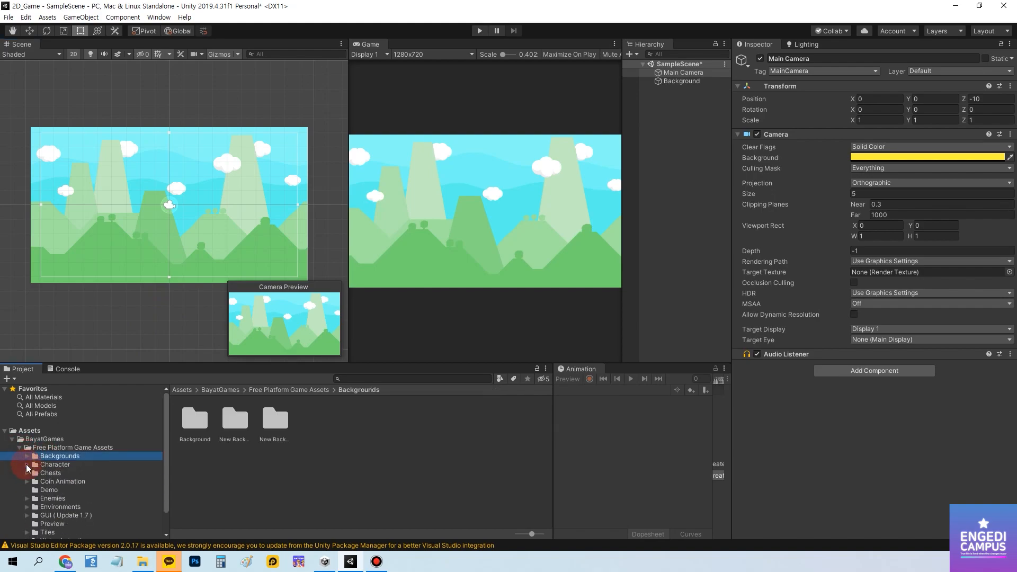
Open the asset folder Environments > Environments > png > 1024x1024.
left_click(30, 507)
left_click(28, 507)
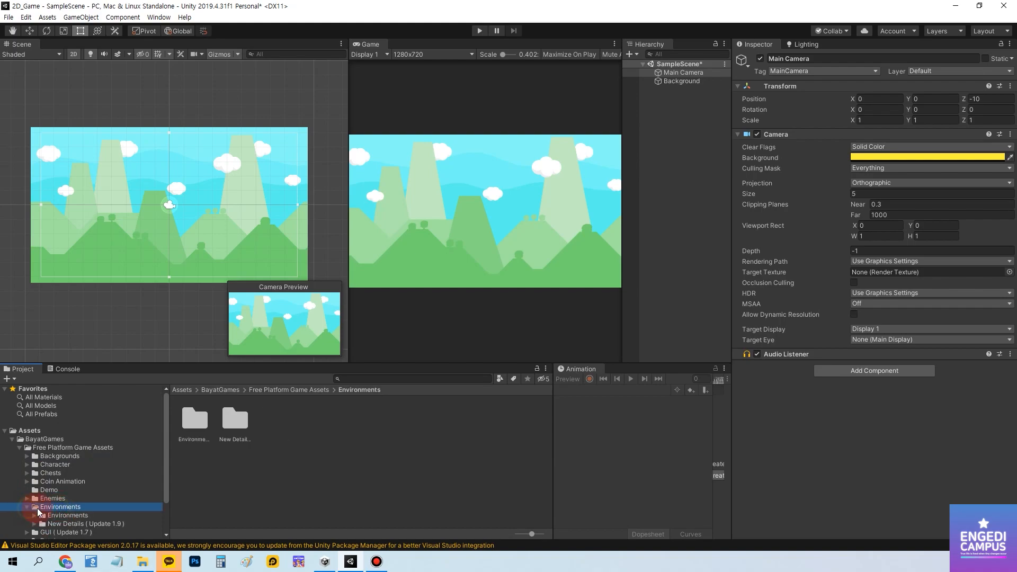
scroll(60, 504, "down", 1)
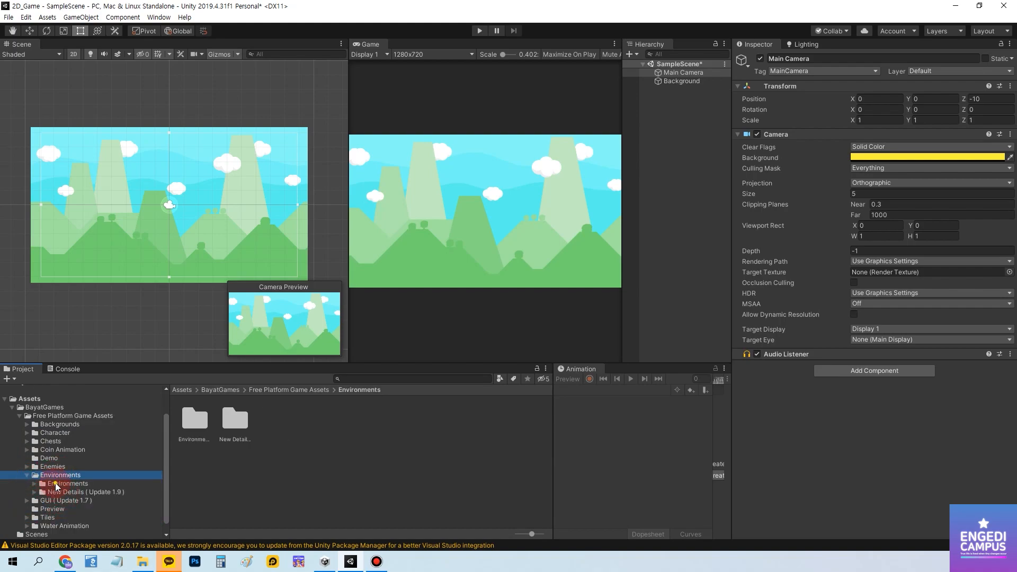
left_click(55, 483)
left_click(34, 483)
left_click(59, 510)
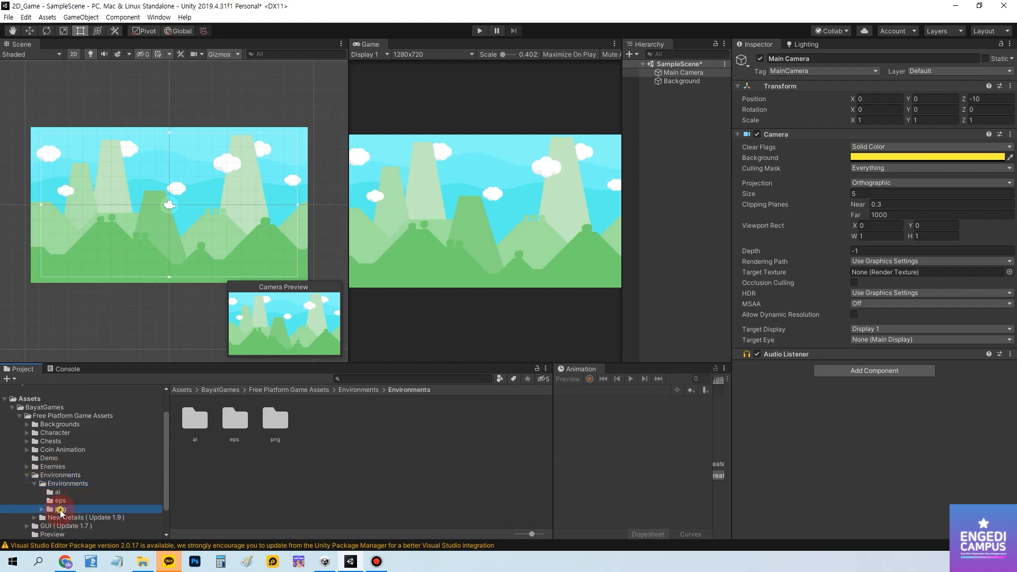
left_click(42, 509)
scroll(55, 501, "down", 2)
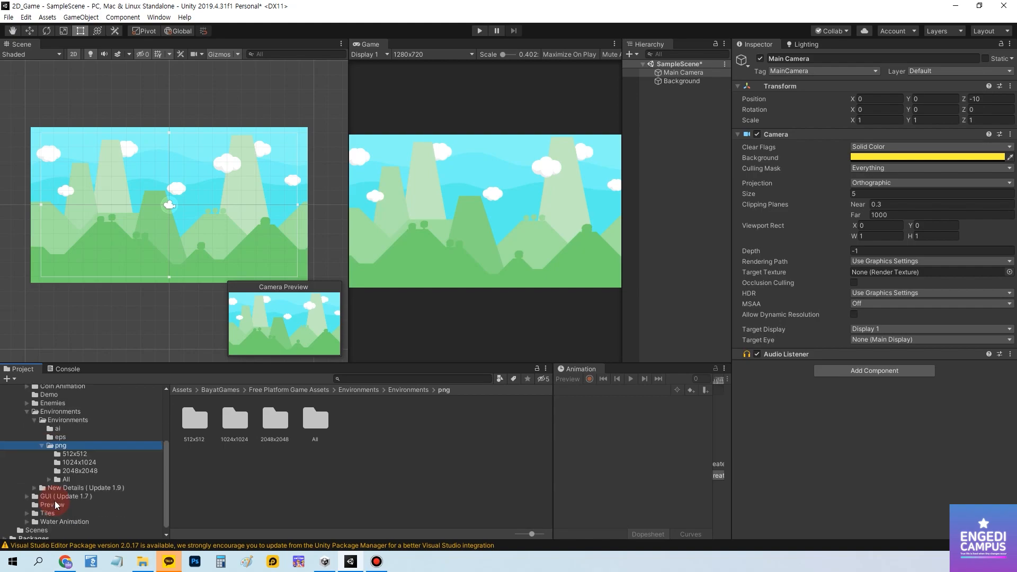
left_click(79, 463)
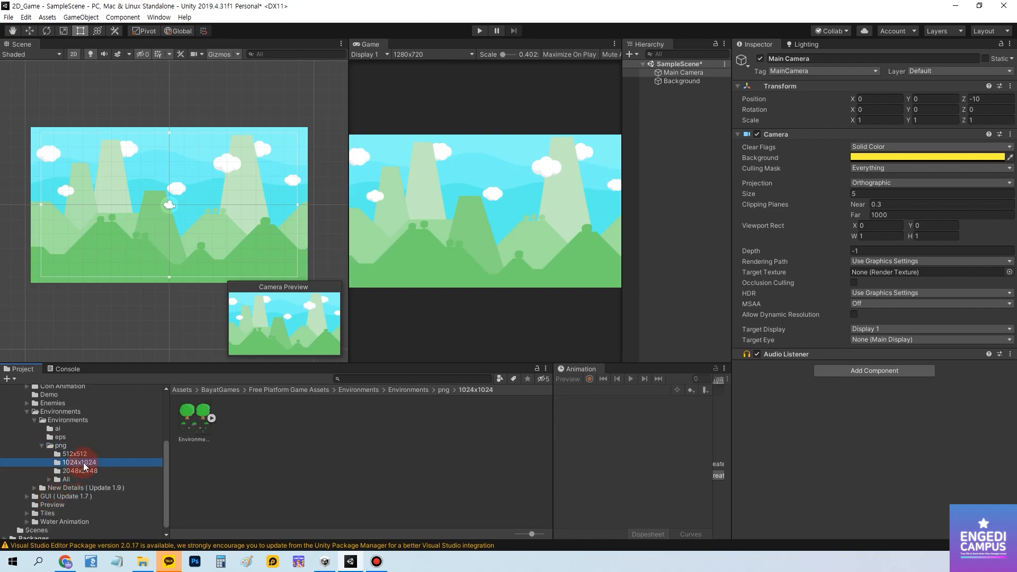
Set the Environment image's Sprite Mode to Multiple, apply the import settings and open it in the Sprite Editor.
left_click(192, 423)
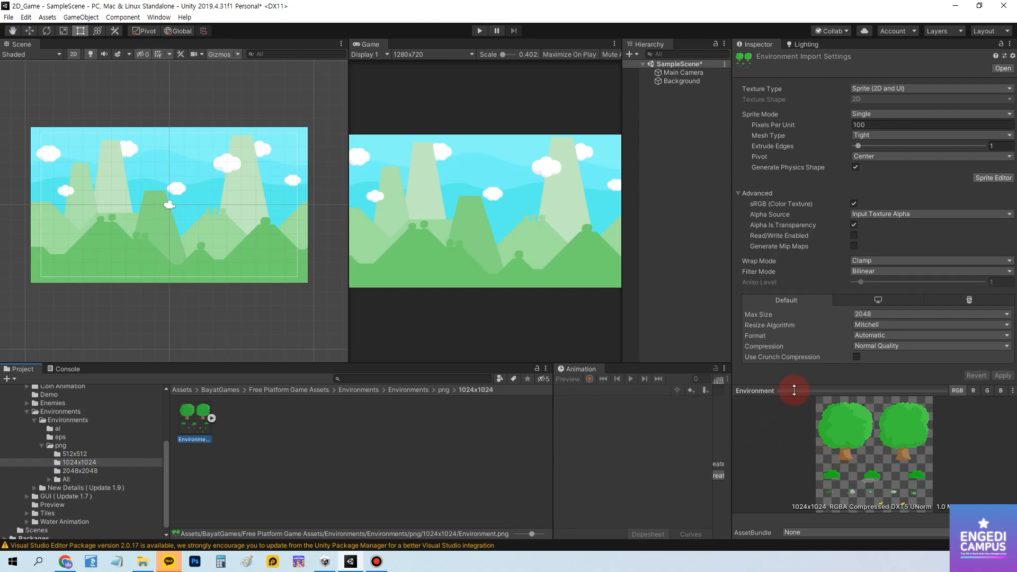
left_click_drag(794, 390, 797, 360)
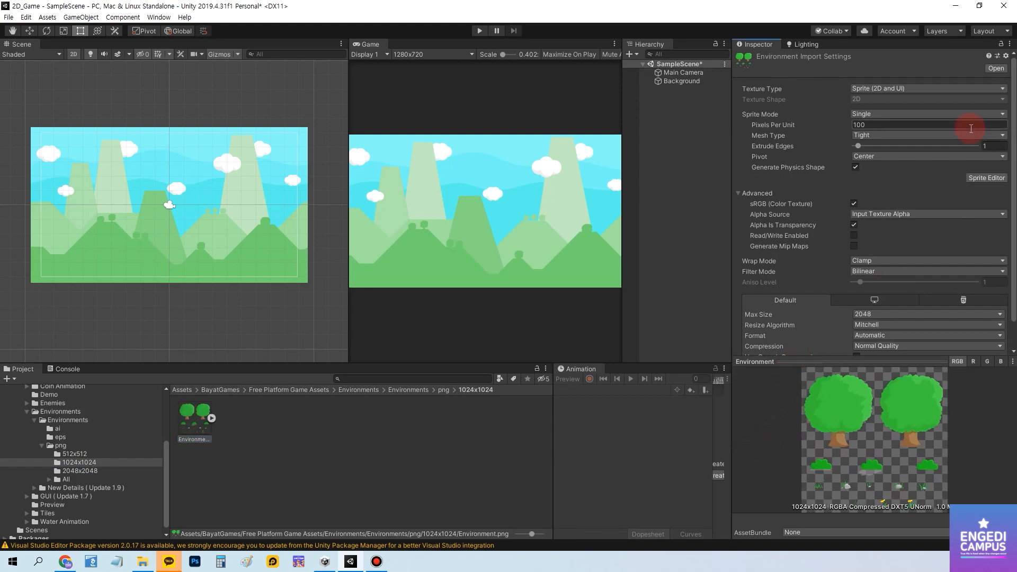
left_click(866, 114)
left_click(875, 138)
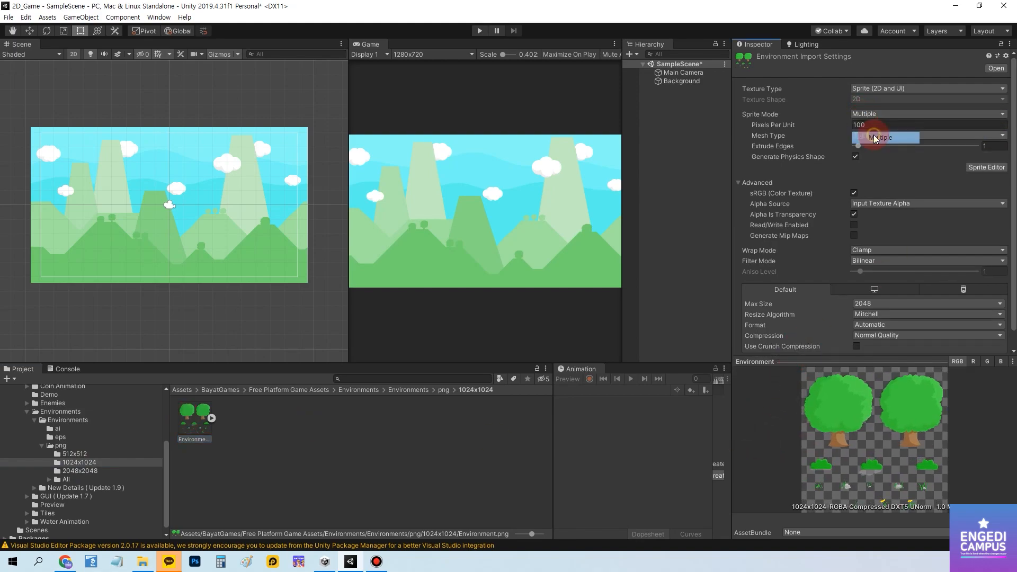
left_click(987, 167)
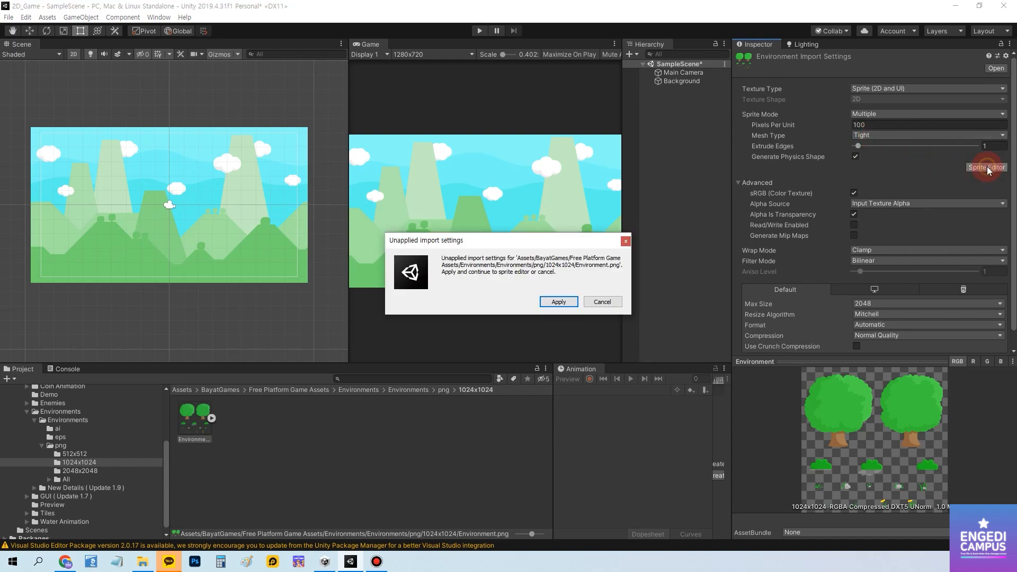
left_click(558, 301)
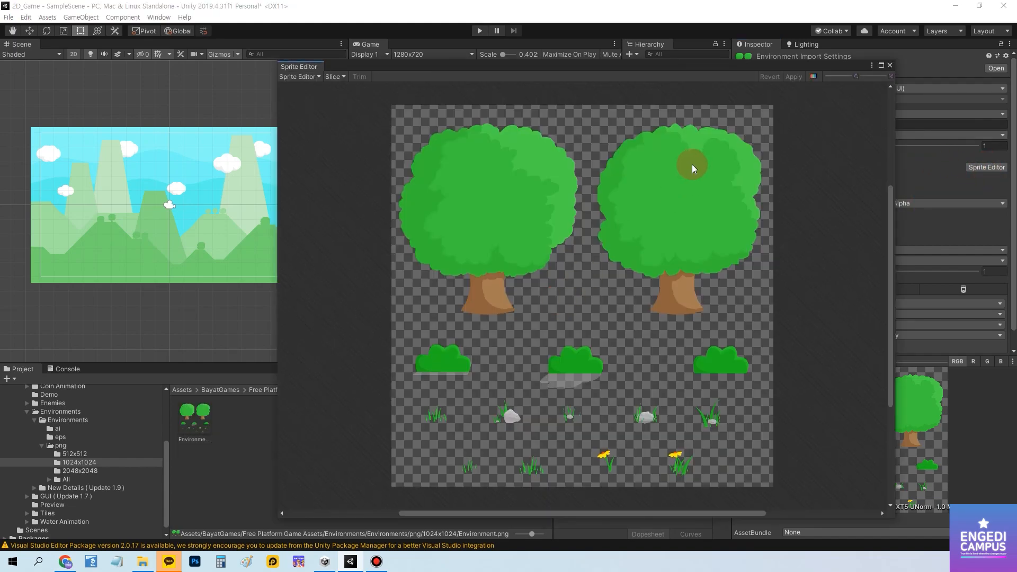
Slice the Environment sheet with the Automatic type, apply the slices and close the Sprite Editor.
left_click(334, 77)
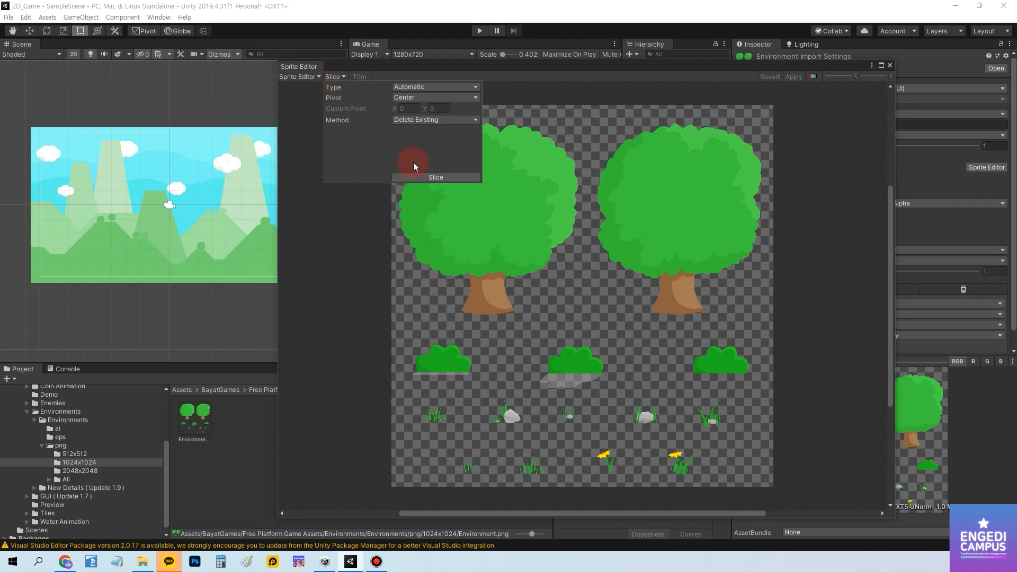
left_click(407, 87)
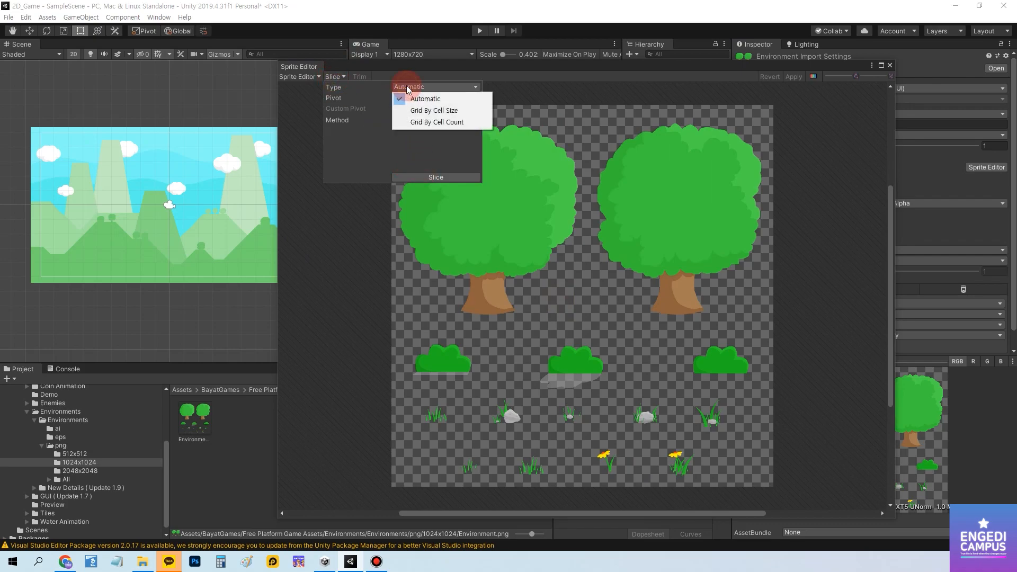
left_click(408, 87)
left_click(440, 148)
left_click(435, 178)
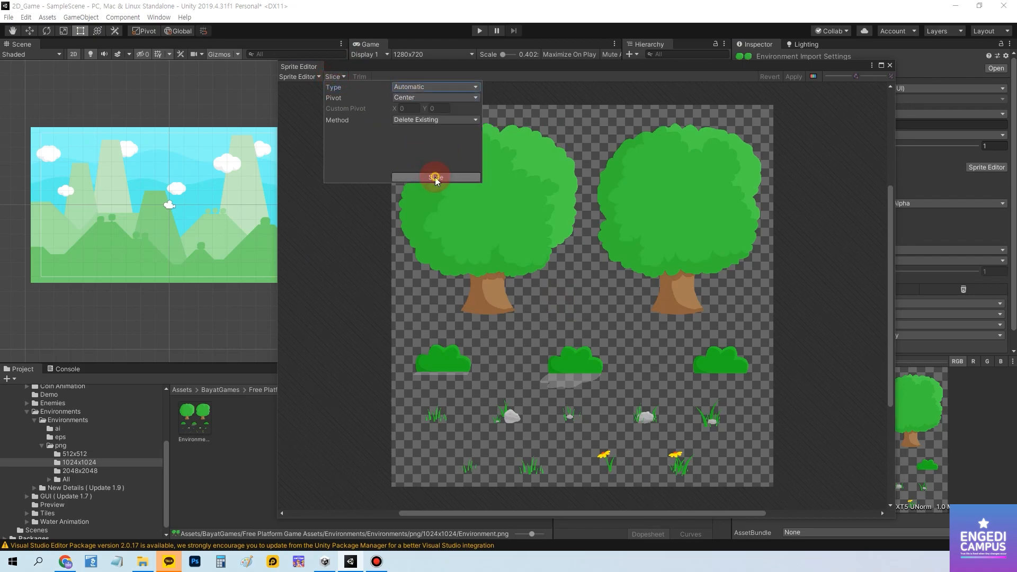
left_click(794, 78)
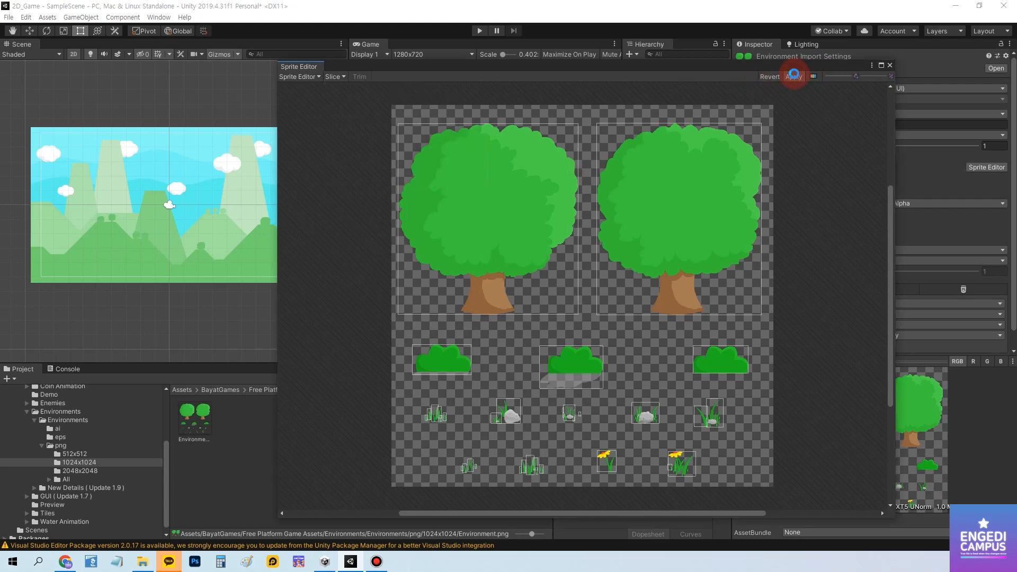
left_click(891, 65)
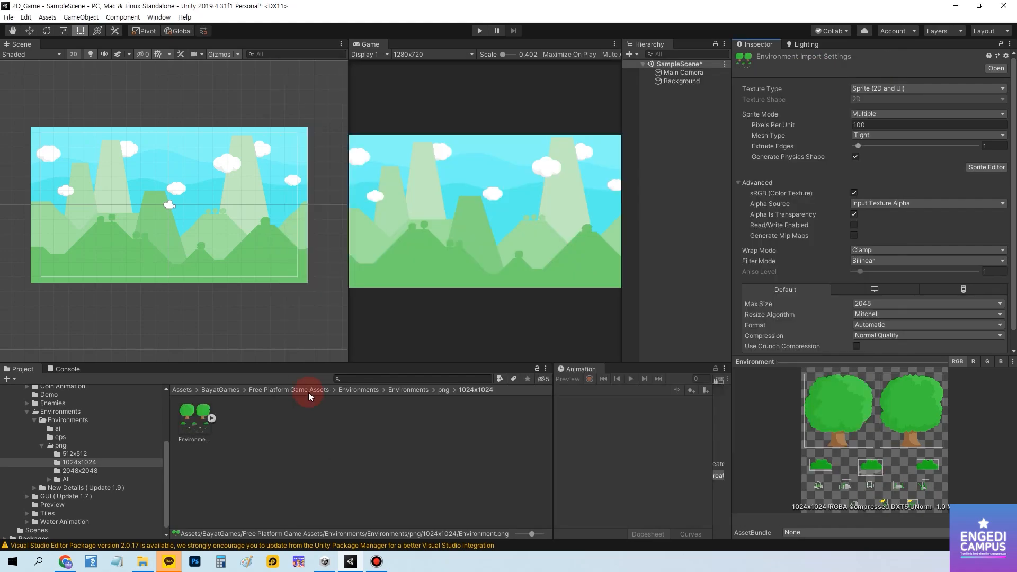
Place the second tree sprite, Environment_1, at about X -6.15, Y -3.18 in the scene and set its Order in Layer to 1.
left_click(211, 419)
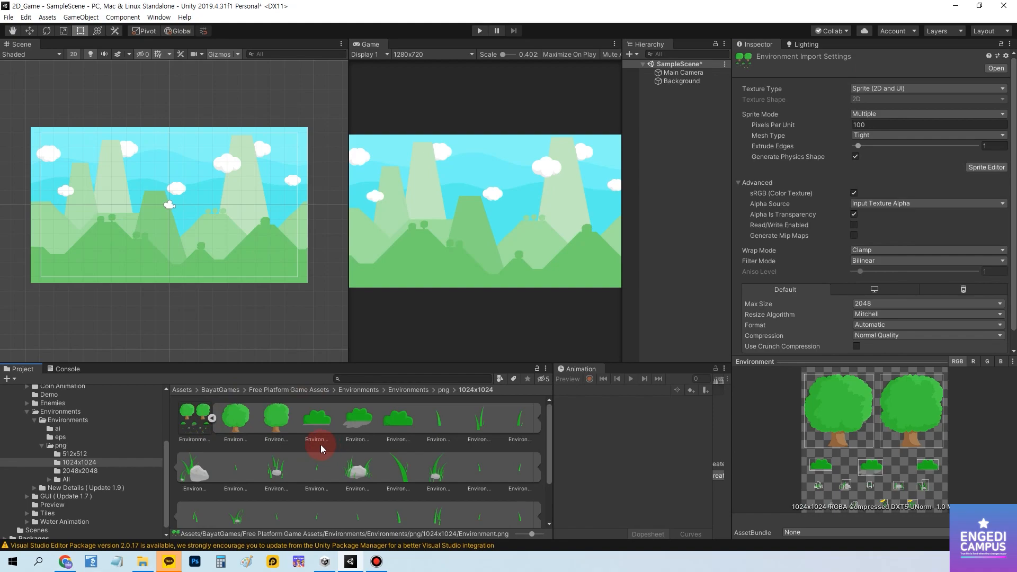
left_click_drag(278, 424, 81, 252)
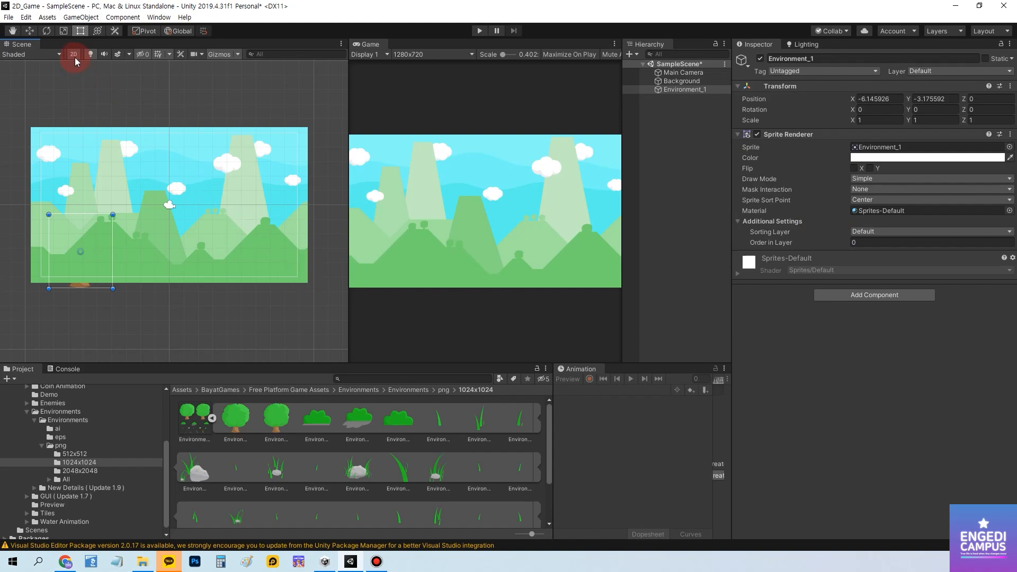
mouse_move(681, 89)
left_mouse_down()
mouse_move(683, 79)
mouse_move(682, 93)
left_mouse_up()
left_click(840, 243)
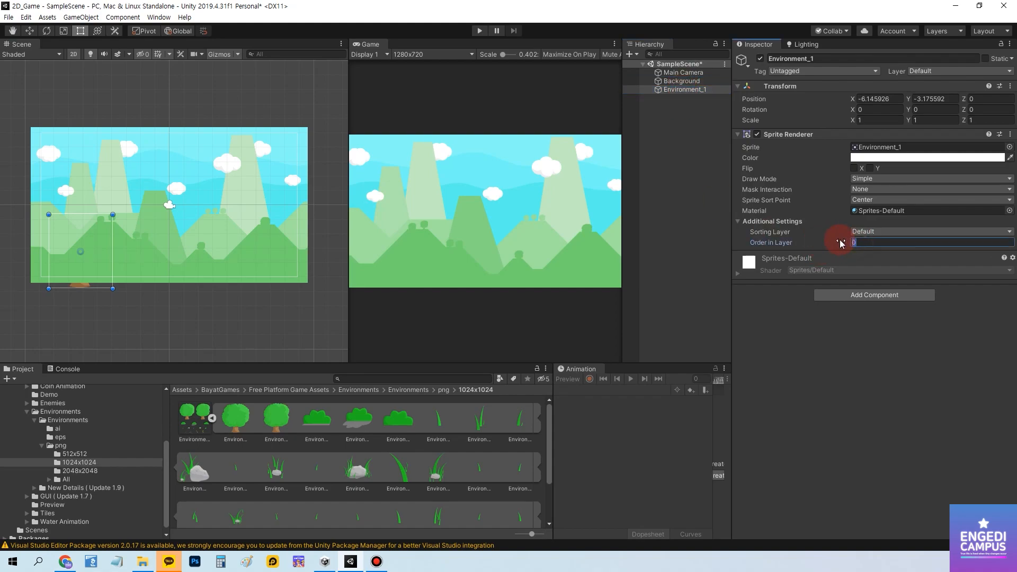
type("1")
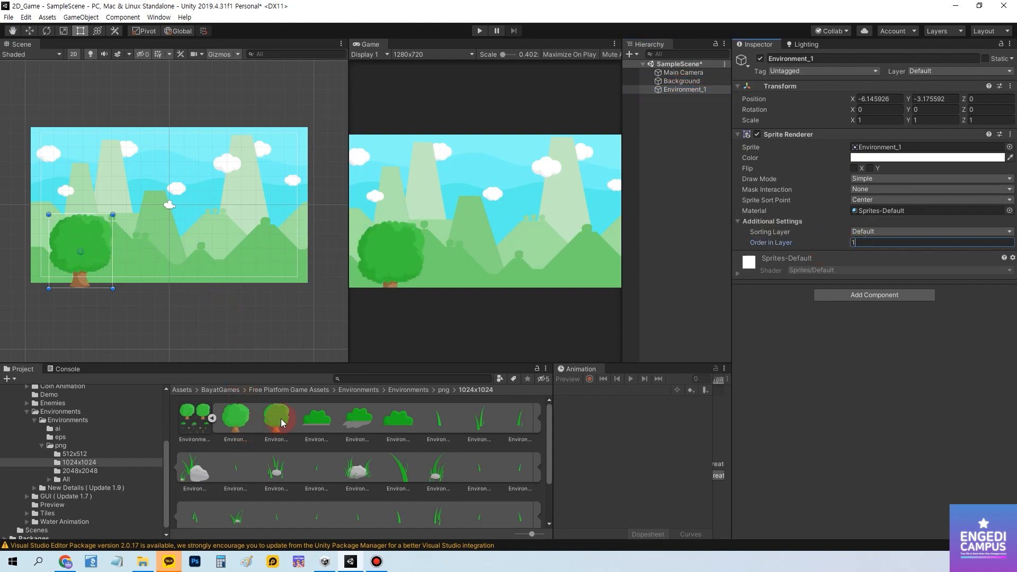
left_click(156, 340)
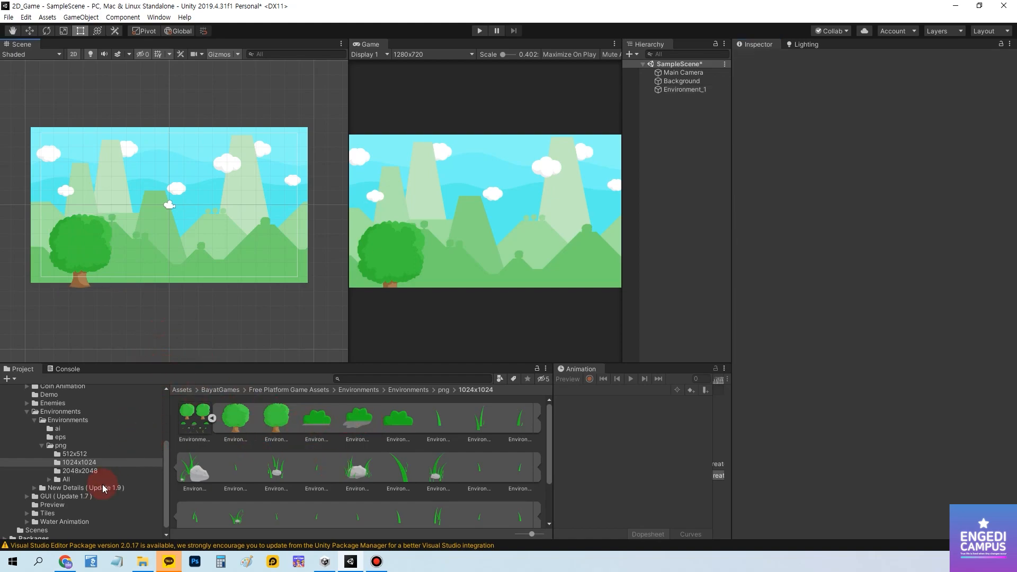
Look through the environment images in the 2048x2048 and All > 2x folders and return to the 1024x1024 folder.
left_click(78, 471)
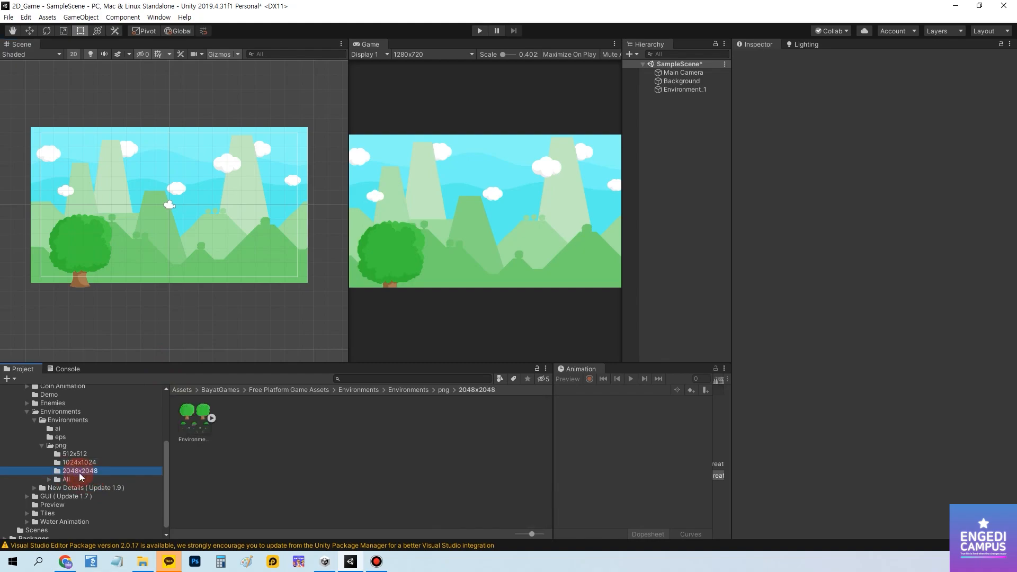
left_click(50, 479)
left_click(70, 496)
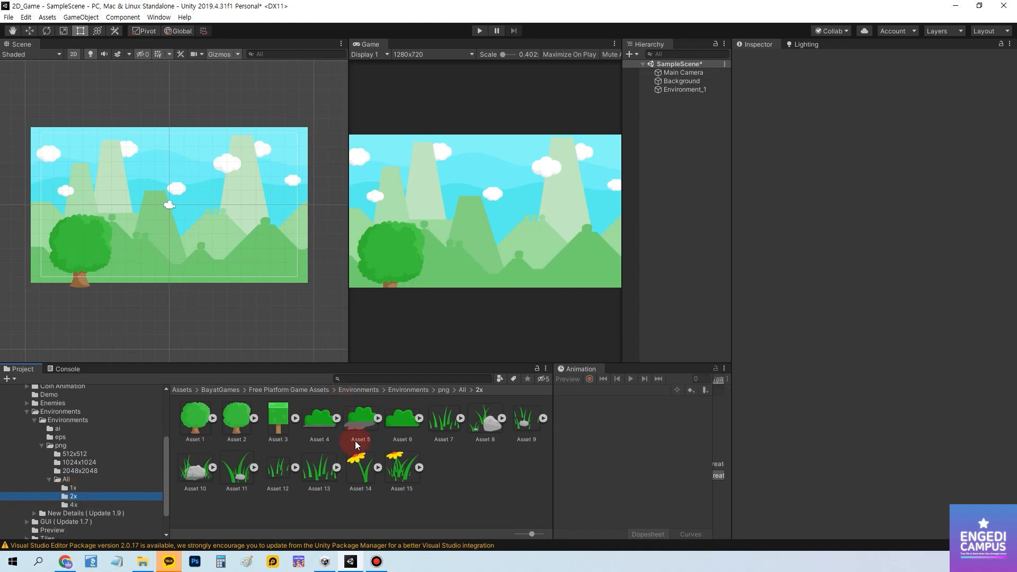
left_click(419, 467)
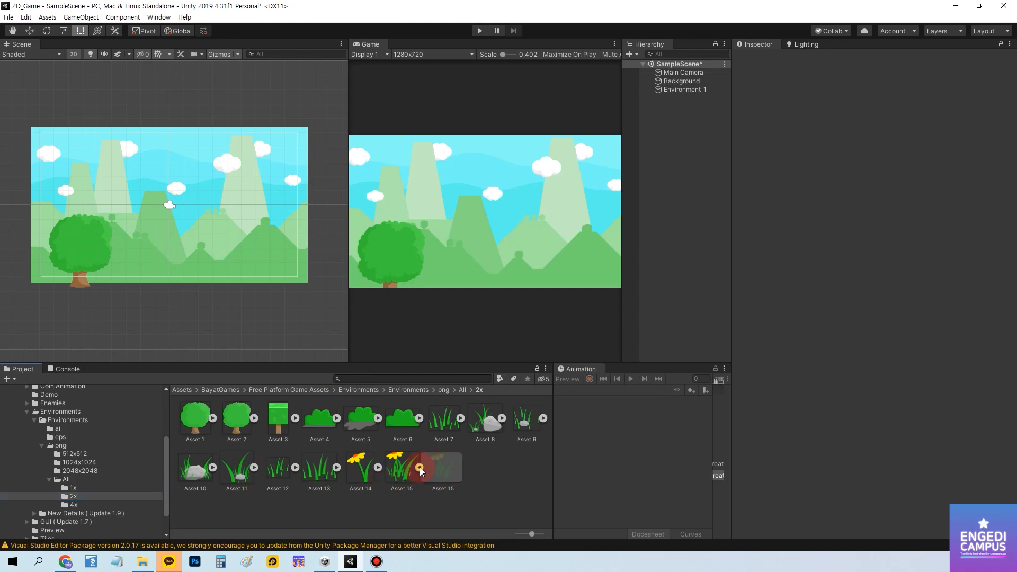
left_click(78, 462)
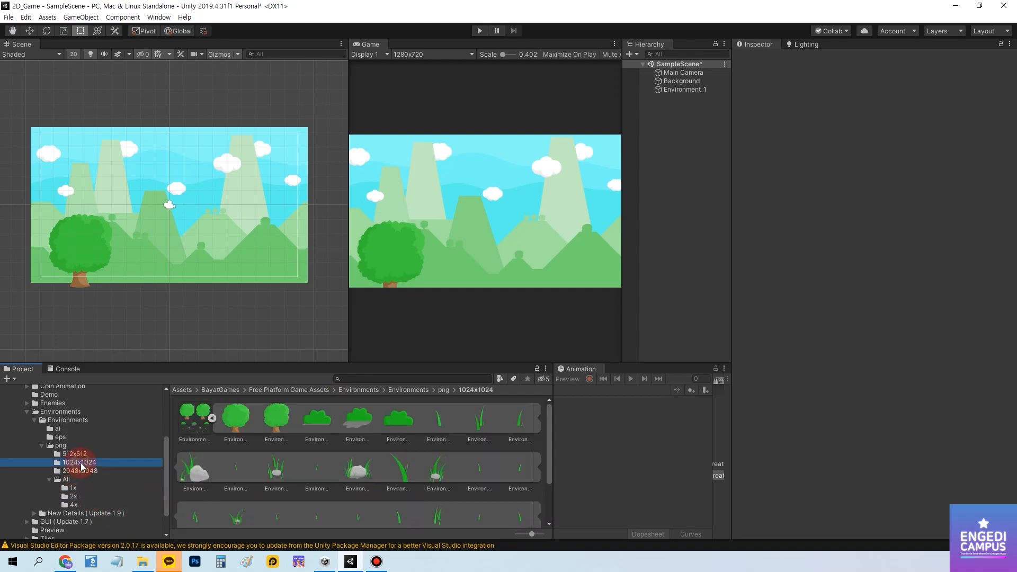
Place two Environment_12 rock sprites beside the tree at about (-2.35, -5.28) and (-1.10, -5.39), each with Order in Layer 1.
left_click_drag(364, 471, 135, 280)
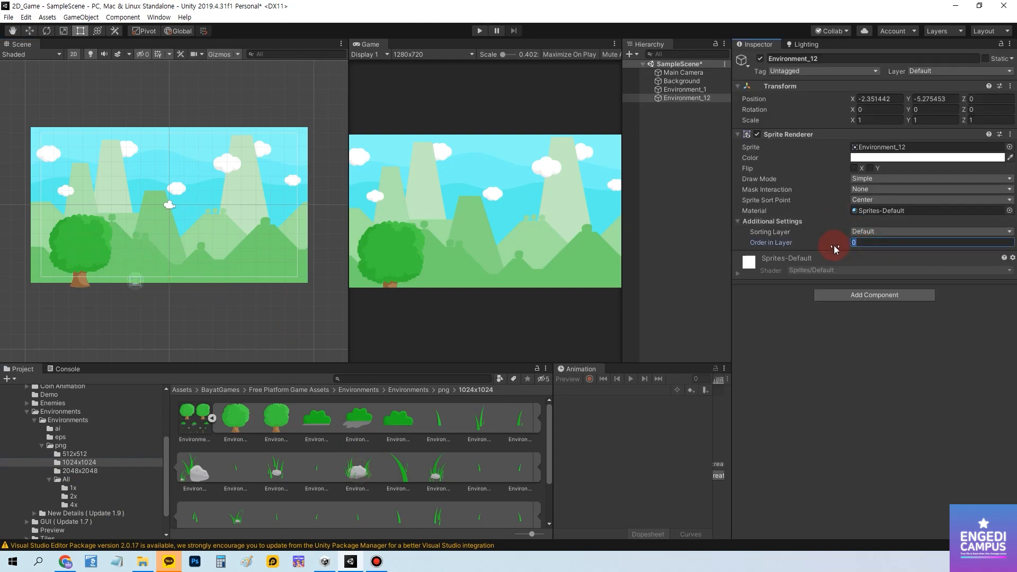
left_click(158, 301)
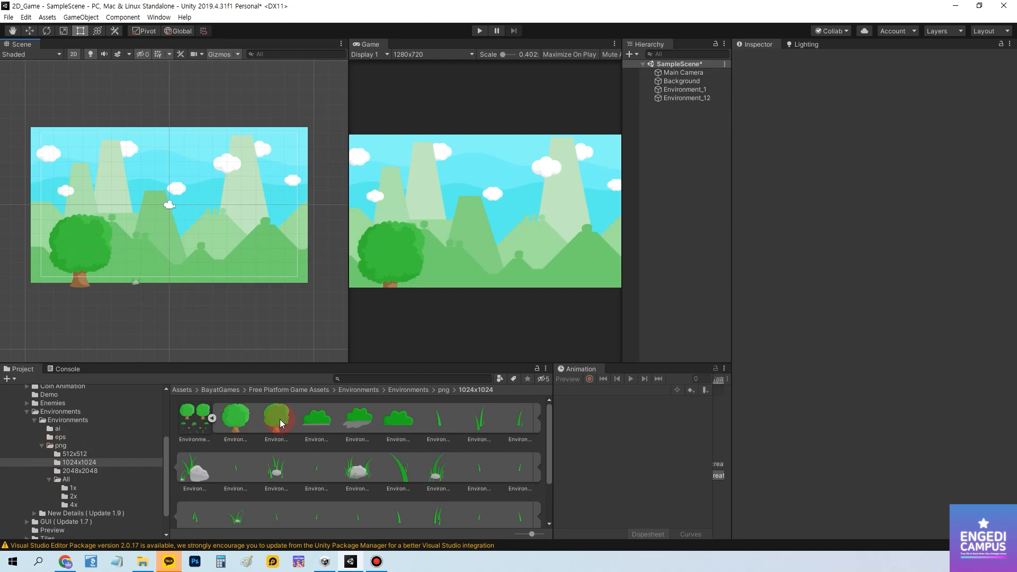
left_click_drag(356, 472, 153, 283)
left_click(875, 242)
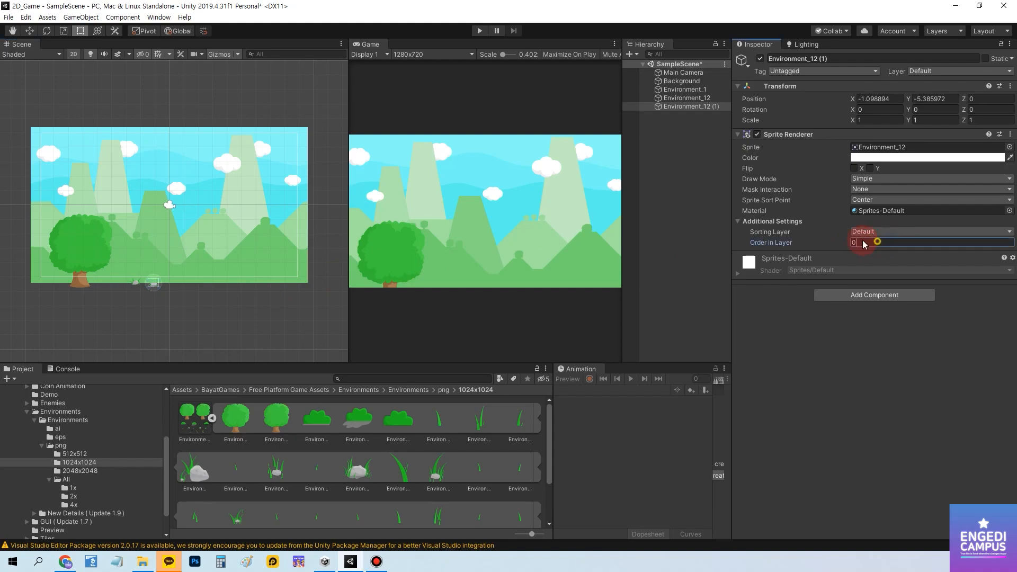
type("1")
left_click(170, 281)
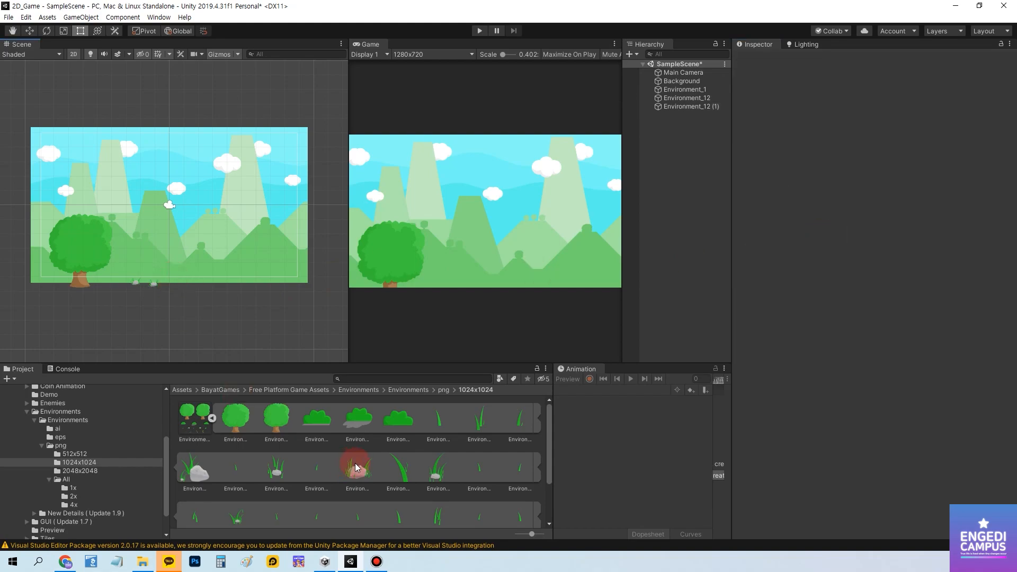
Open the Backgrounds > Background > png > 1920x1080 > All folder and select the Sky image to view its preview.
left_click(34, 420)
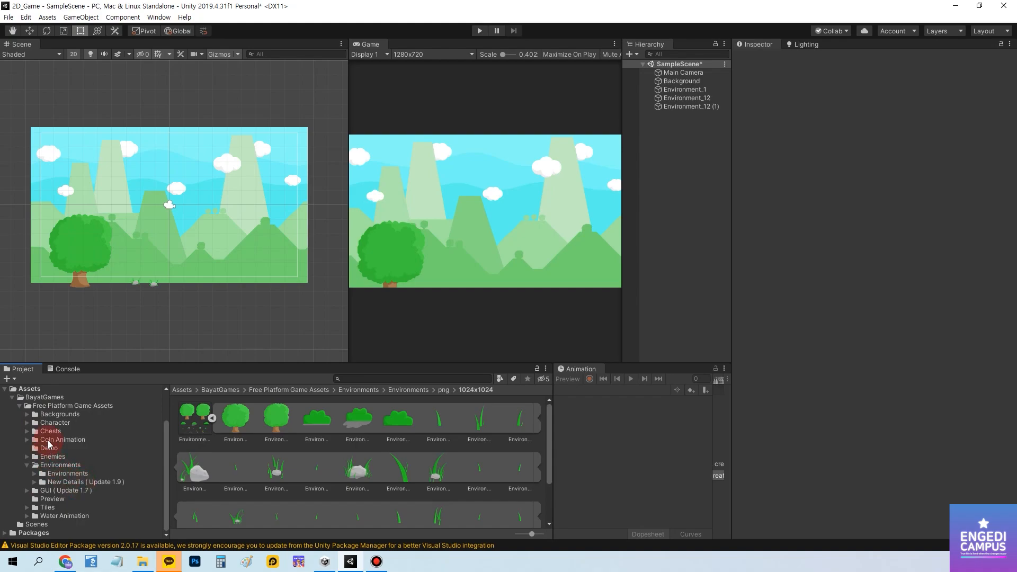
left_click(60, 414)
left_click(27, 414)
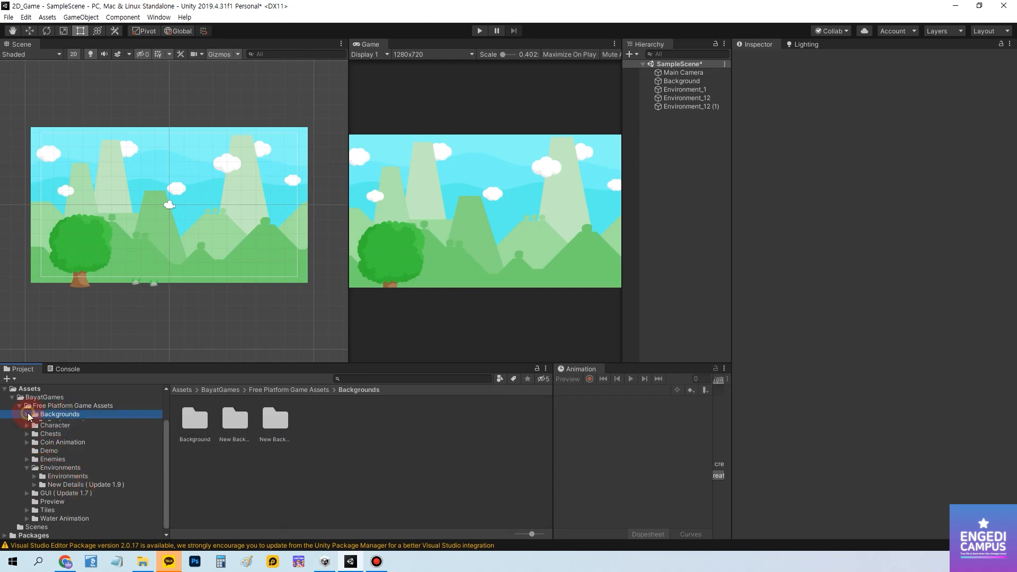
left_click(59, 423)
left_click(34, 423)
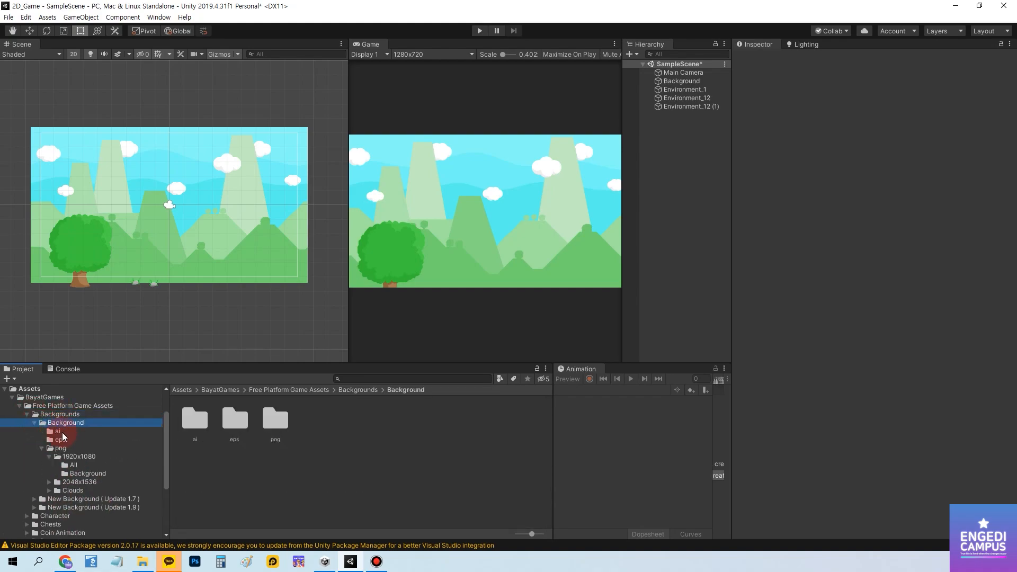
left_click(74, 456)
left_click(72, 465)
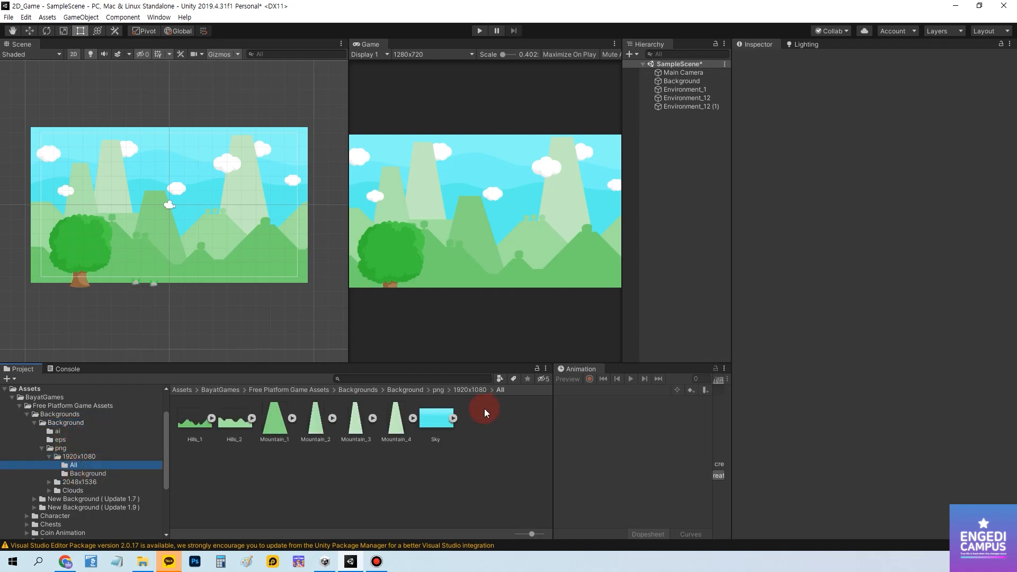
left_click(429, 420)
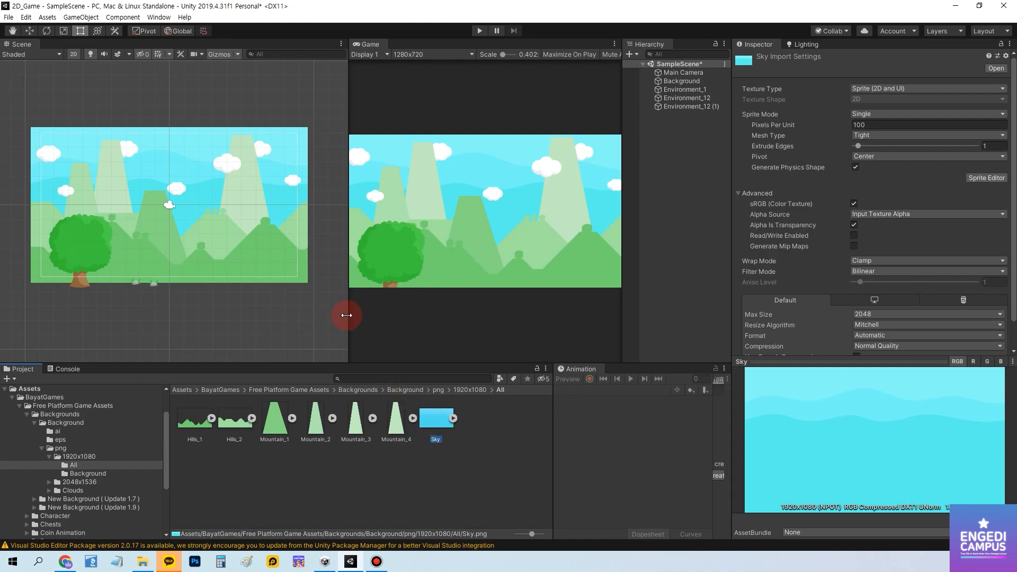
Add the Hills_1 sprite to the scene with Order in Layer 1 and position it at about X 0.93, Y -0.49.
left_click_drag(208, 425, 180, 231)
left_click(856, 243)
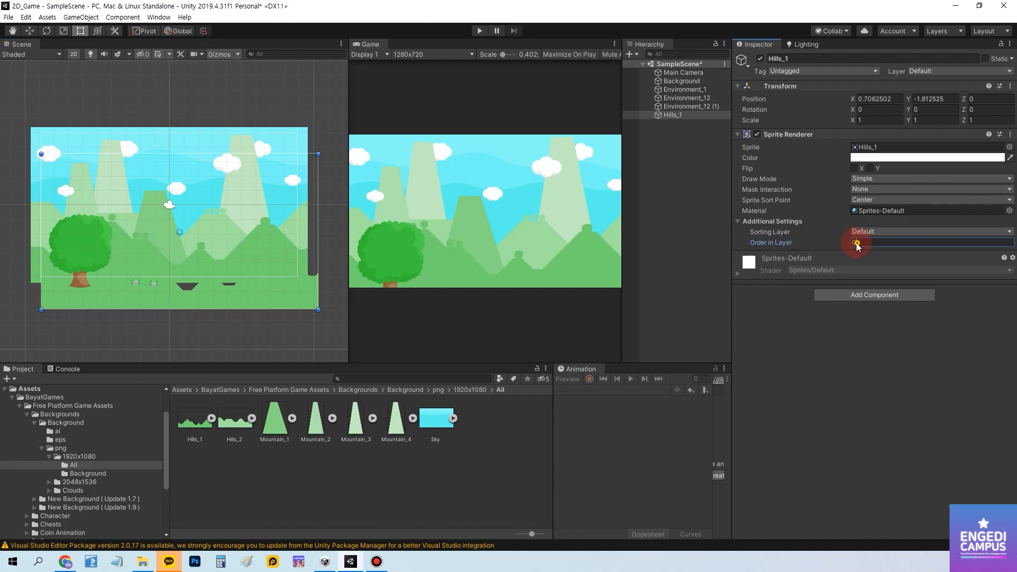
type("1")
left_click(256, 317)
left_click(290, 303)
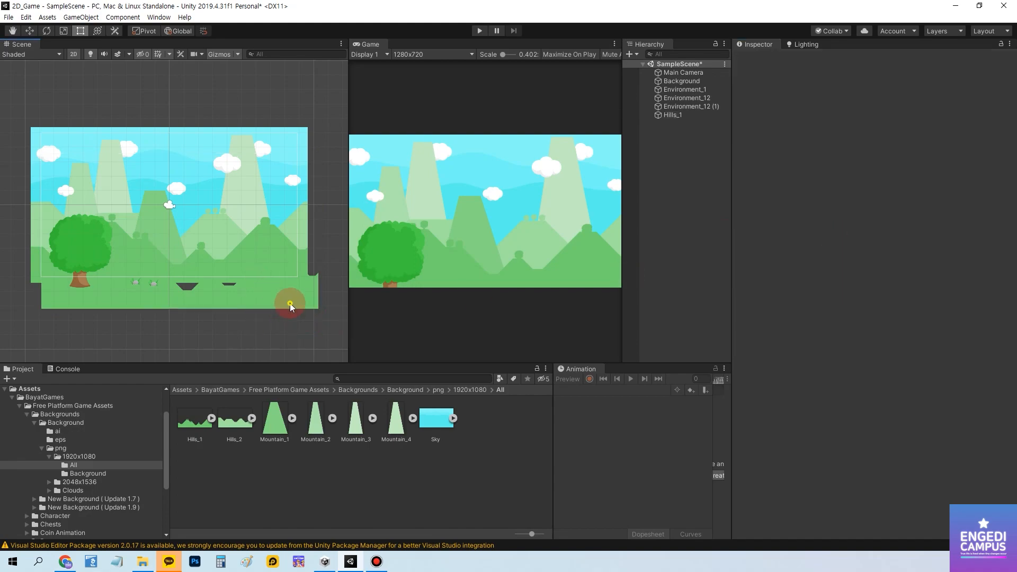
key("w")
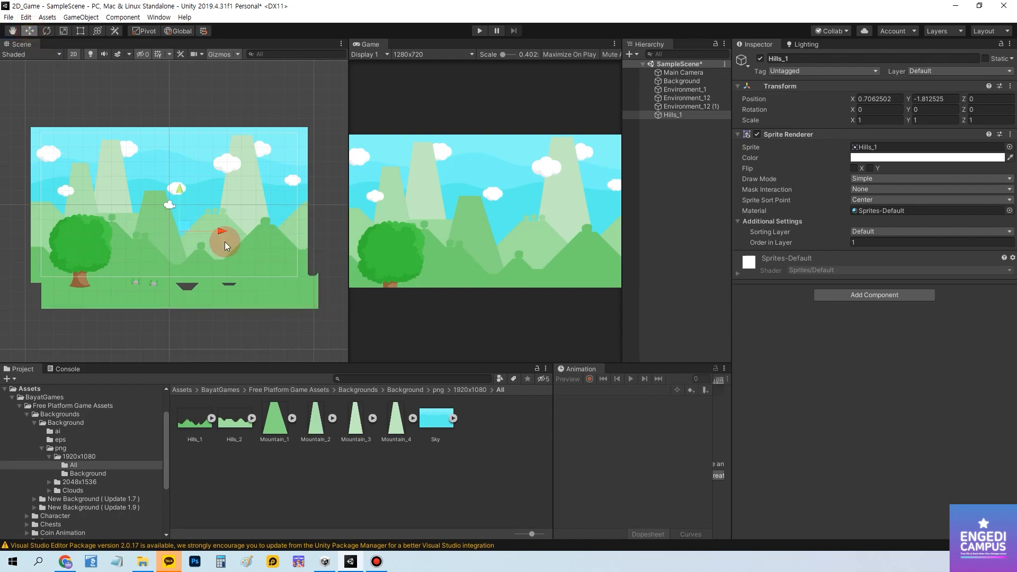
left_click_drag(177, 199, 177, 174)
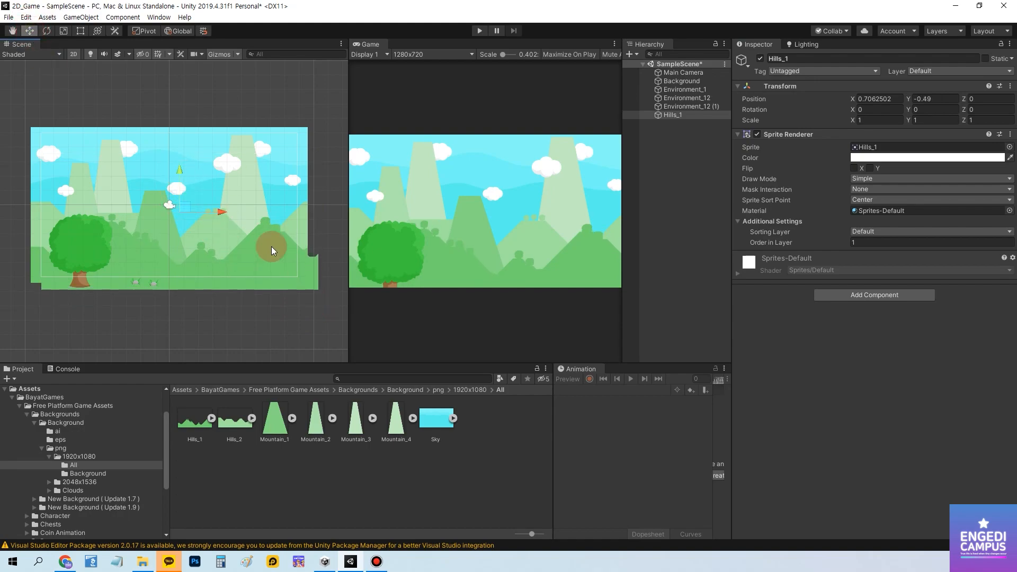
mouse_move(219, 210)
left_mouse_down()
mouse_move(205, 211)
mouse_move(224, 213)
left_mouse_up()
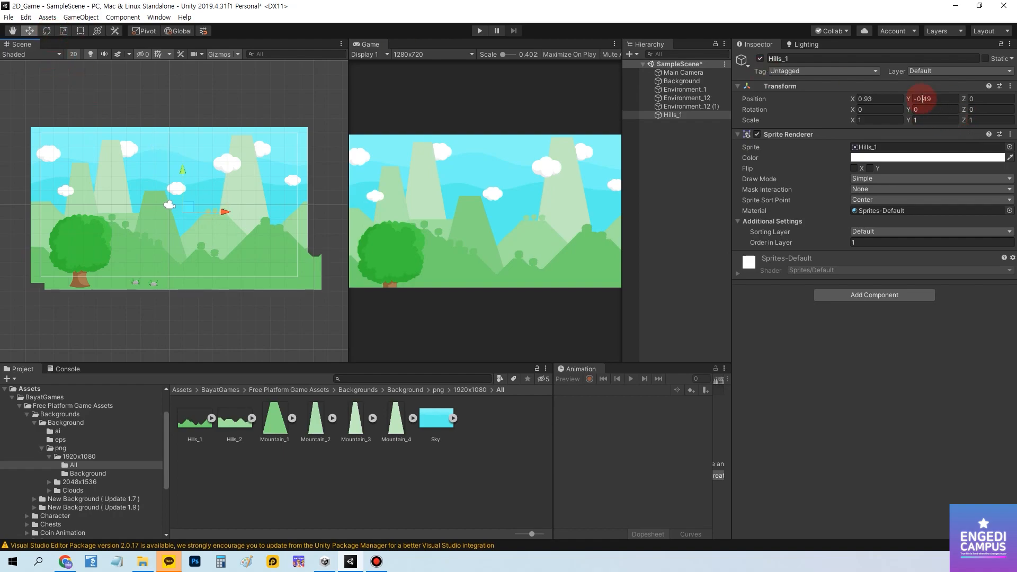
Turn Hills_1 upside down with a Z rotation of 180 and lower it to about Y -10.25.
left_click(46, 30)
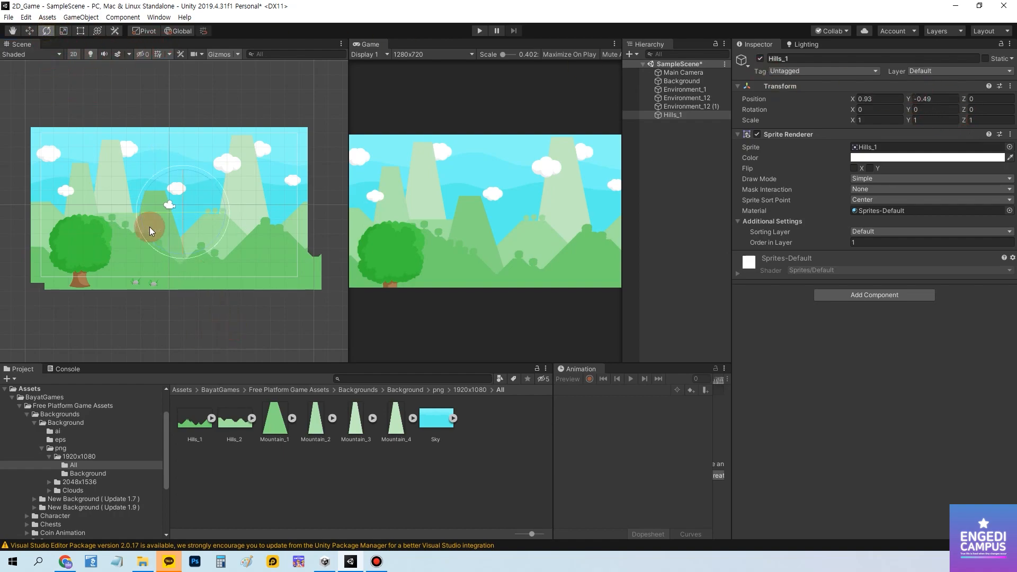
left_click_drag(161, 250, 249, 143)
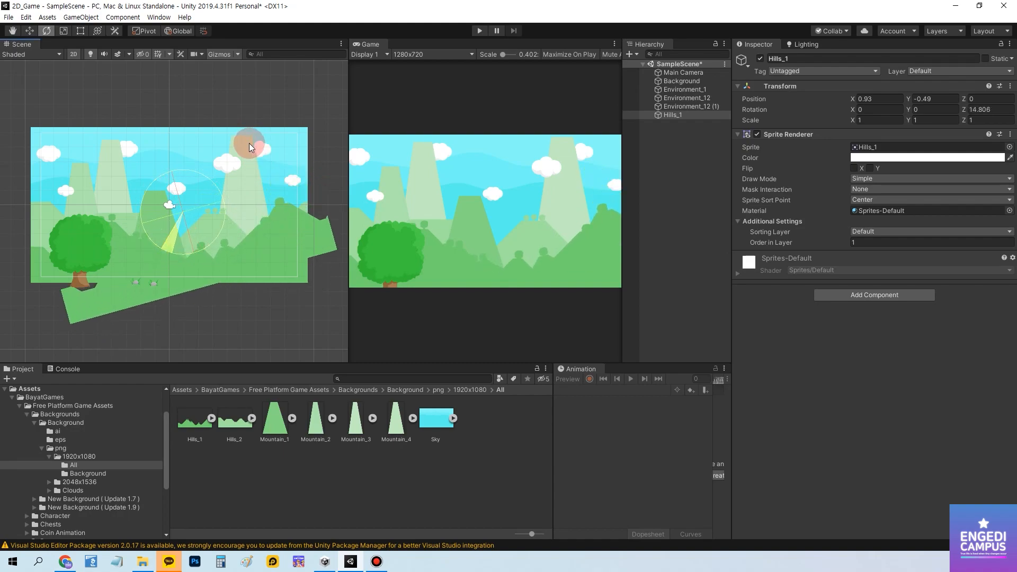
left_click_drag(150, 244, 236, 227)
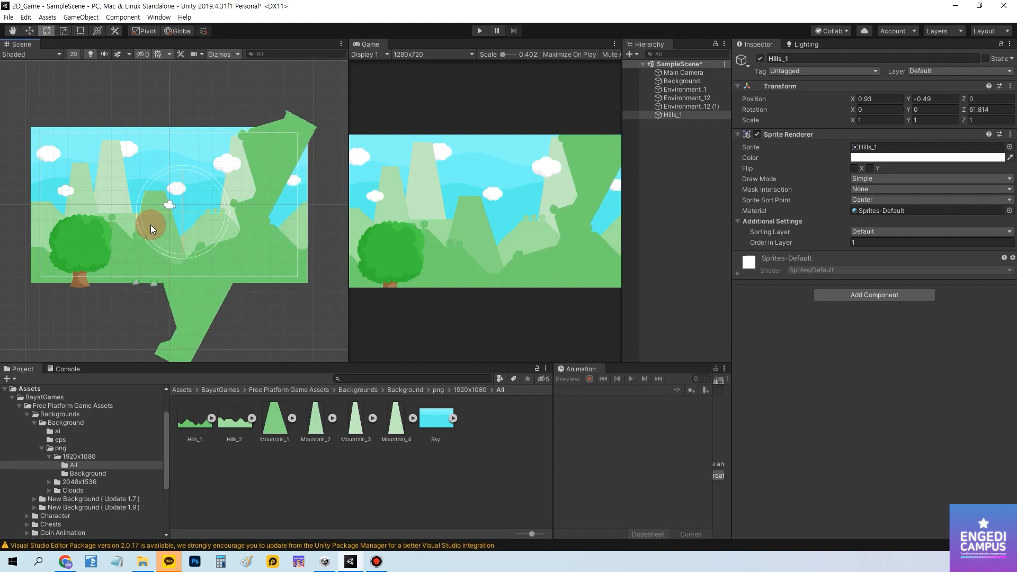
left_click_drag(150, 225, 190, 242)
left_click(990, 109)
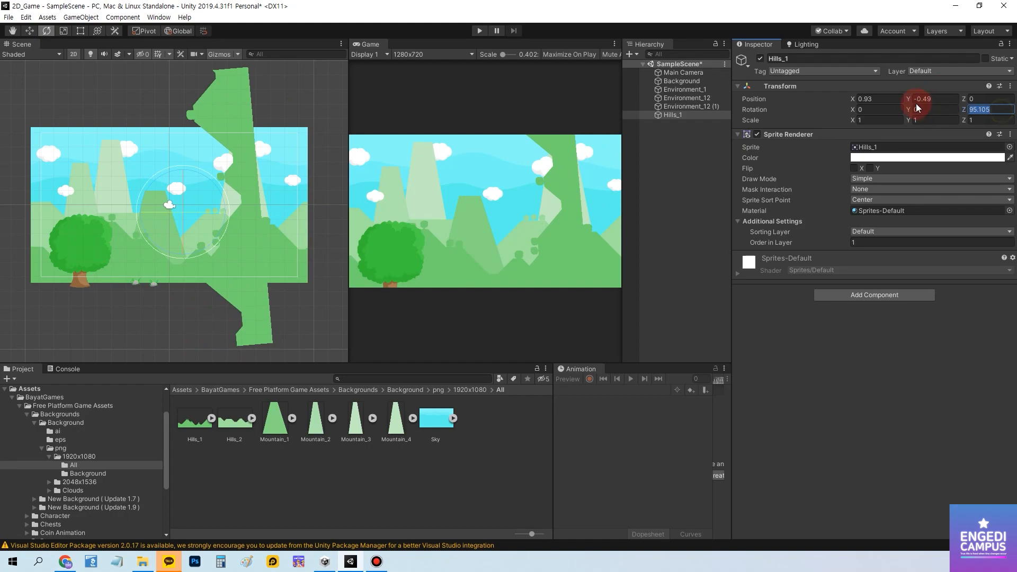
type("180")
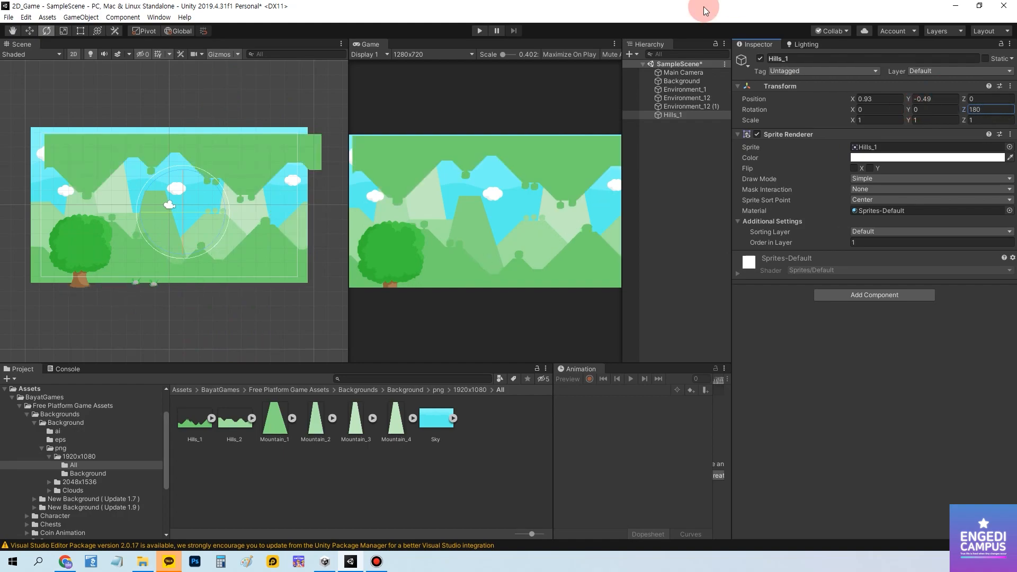
left_click(29, 31)
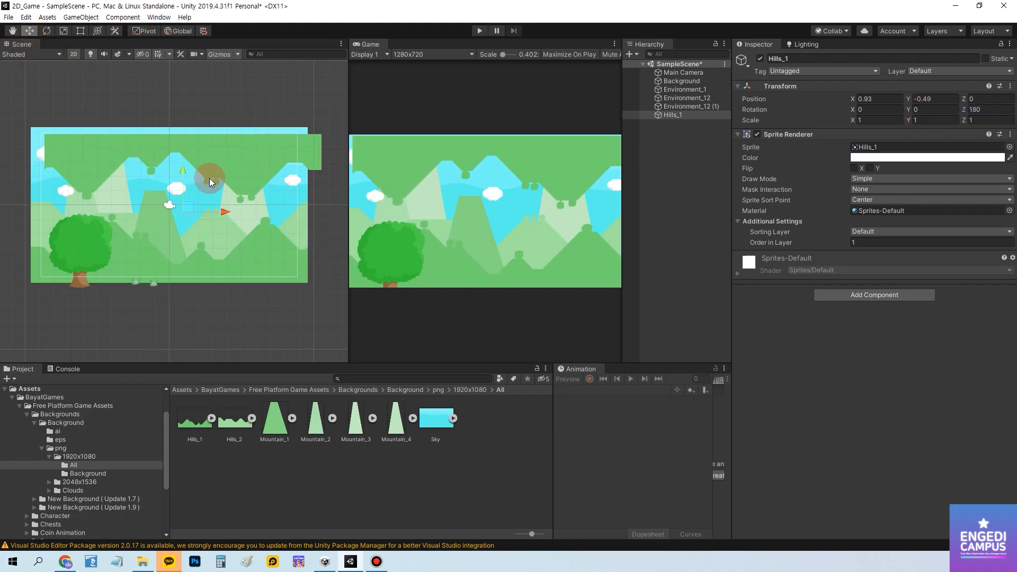
left_click_drag(185, 170, 177, 309)
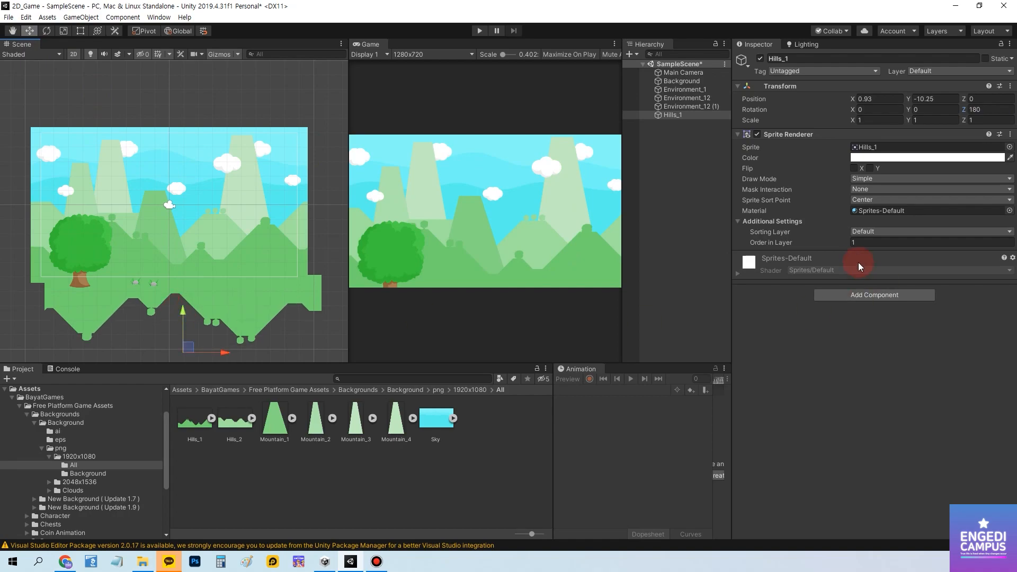
Tint the Hills_1 sprite dark green.
left_click(864, 155)
left_click(583, 185)
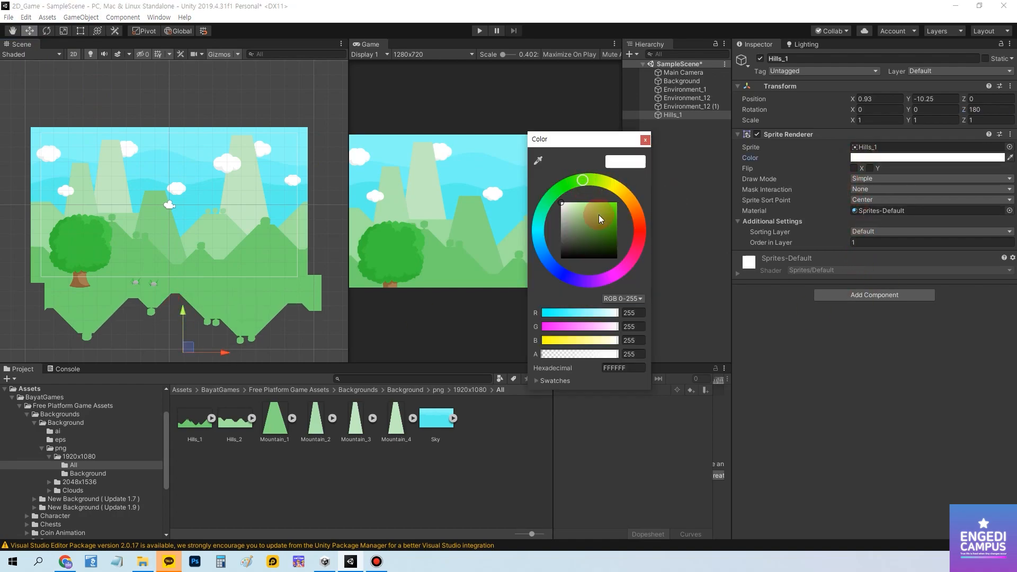
left_click_drag(602, 218, 606, 229)
left_click(645, 139)
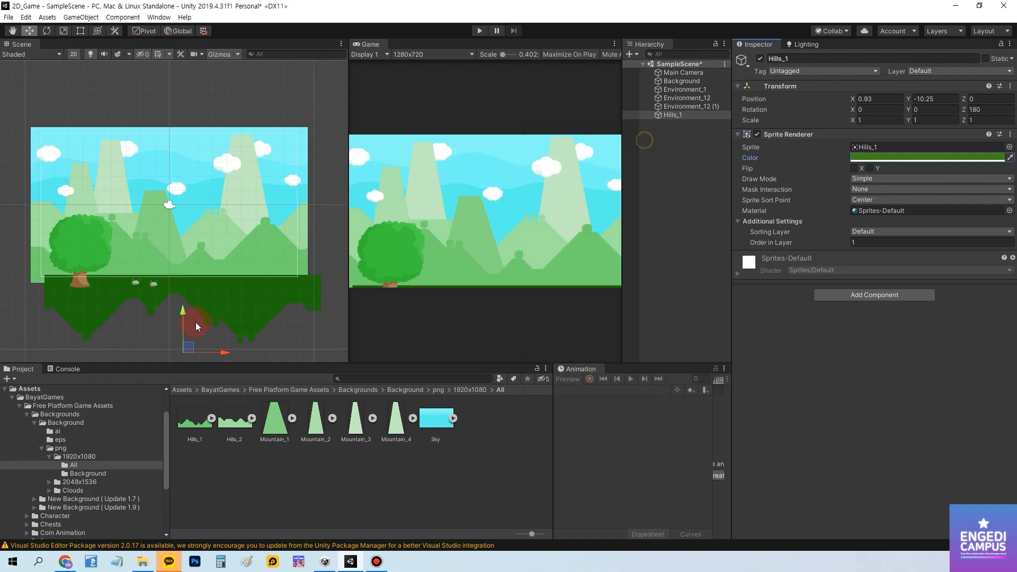
Align Hills_1 as a ground strip under the background at about X 0.08, Y -9.37.
left_click_drag(183, 312, 180, 304)
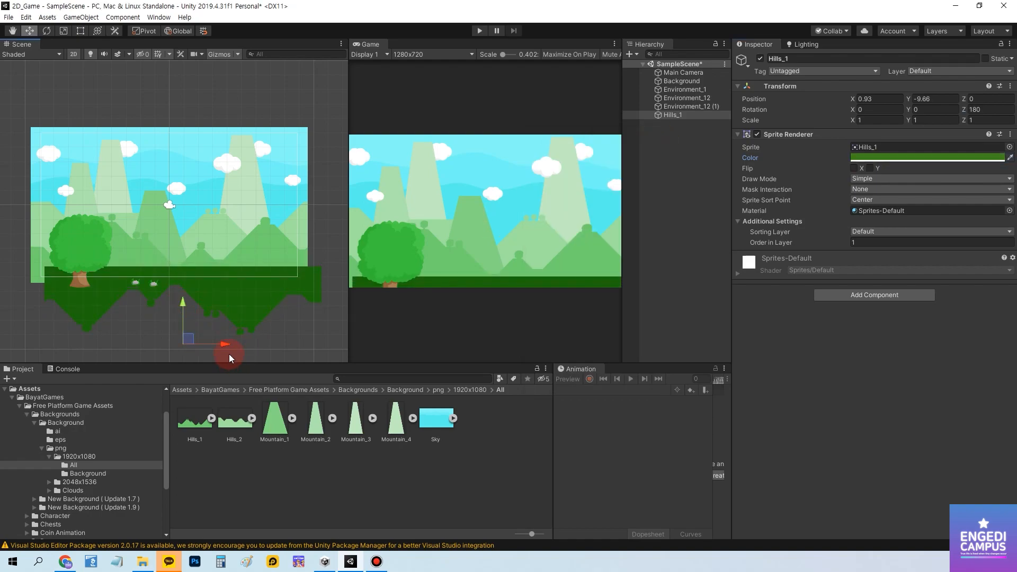
left_click_drag(229, 354, 208, 342)
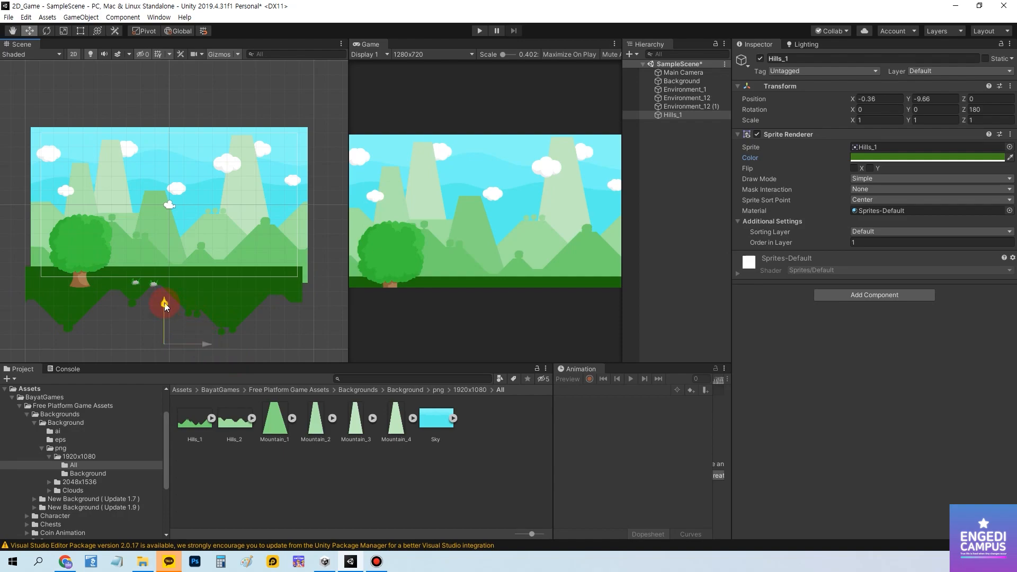
mouse_move(163, 302)
left_mouse_down()
mouse_move(164, 291)
mouse_move(163, 300)
left_mouse_up()
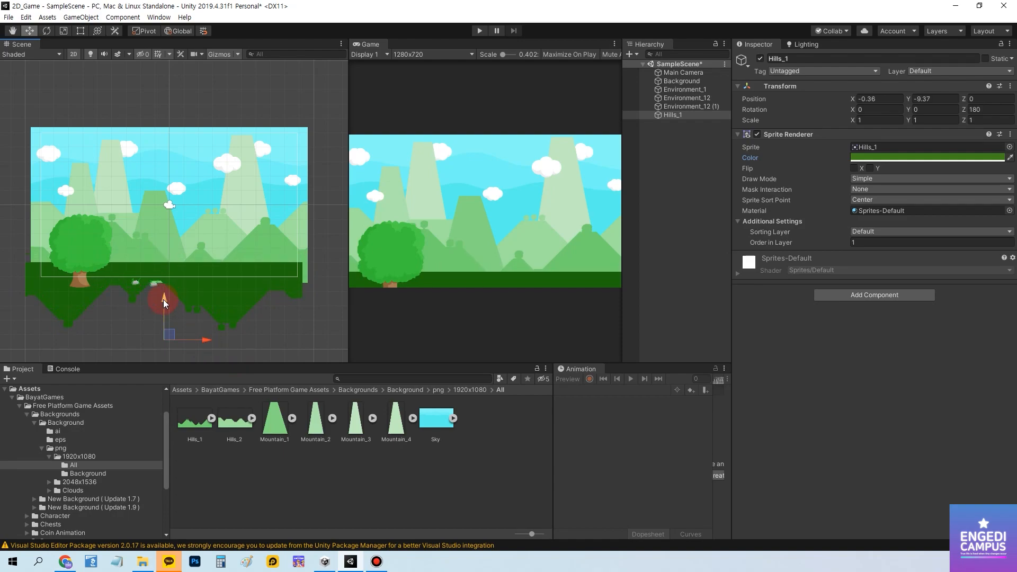
left_click_drag(211, 342, 214, 339)
Move the Environment_1 tree onto the ground strip at about X -6.96, Y -2.
left_click(690, 90)
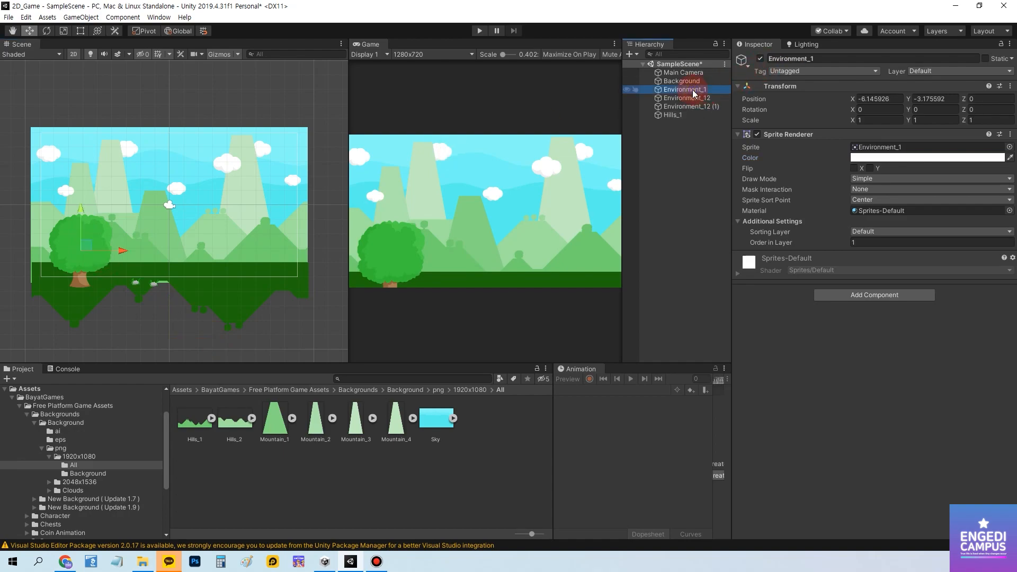
left_click_drag(86, 214, 83, 195)
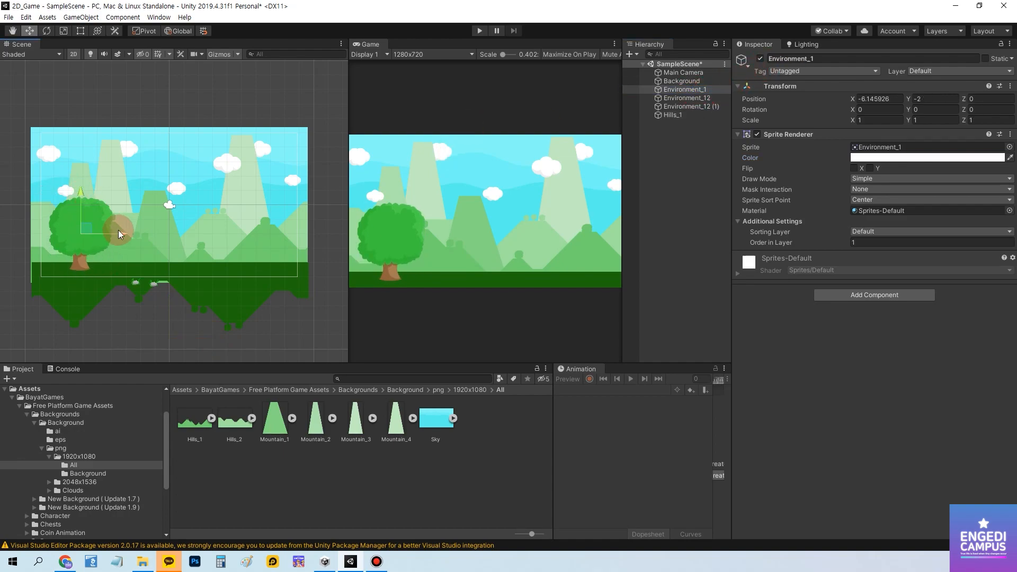
left_click_drag(118, 230, 110, 233)
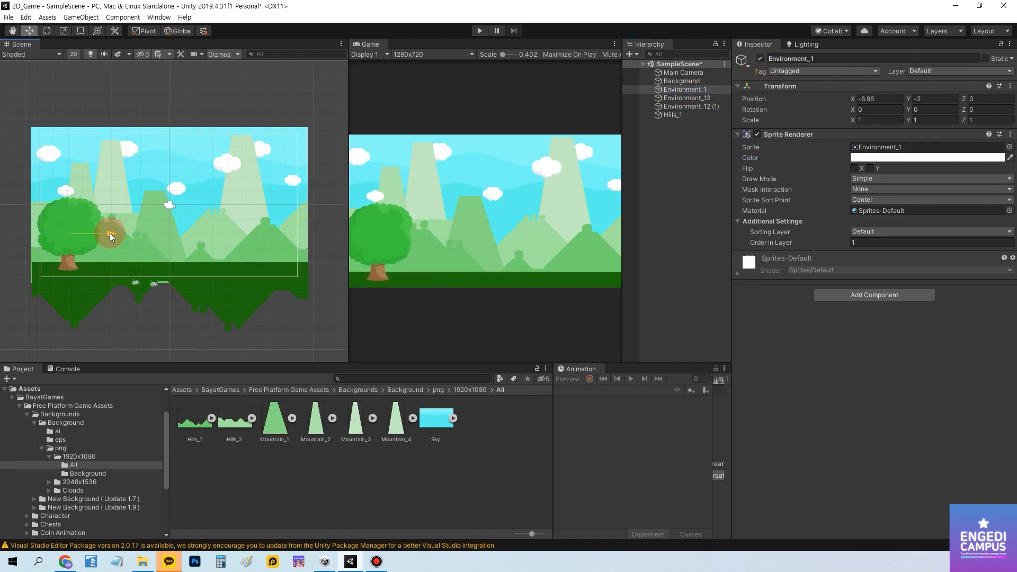
Move both Environment_12 rocks onto the ground strip beside the tree, and shift Environment_12 (1) to the strip's right end.
left_click(695, 100)
left_click(694, 106, "shift")
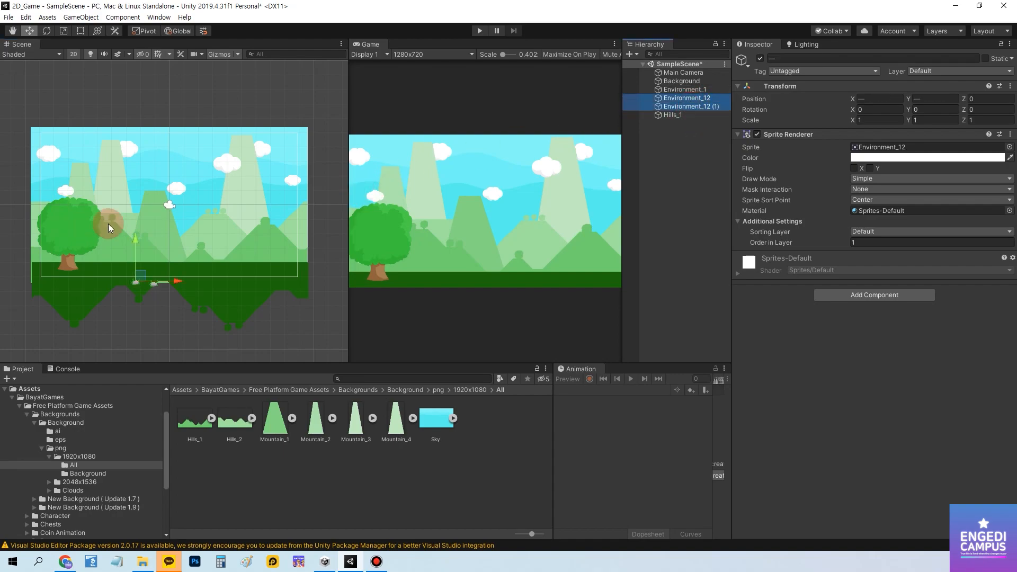
left_click_drag(135, 236, 137, 219)
left_click_drag(178, 264, 135, 263)
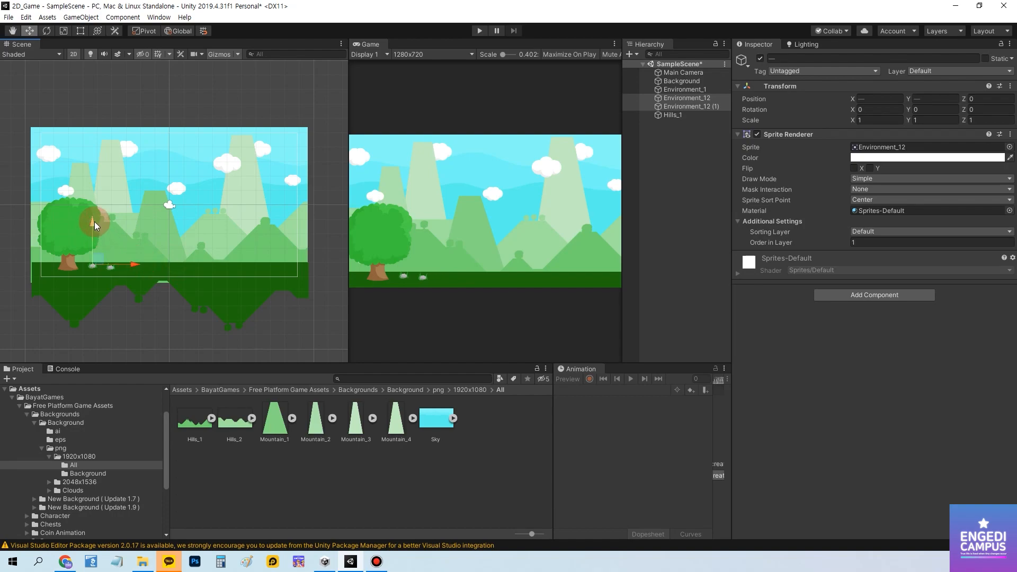
left_click_drag(94, 221, 96, 227)
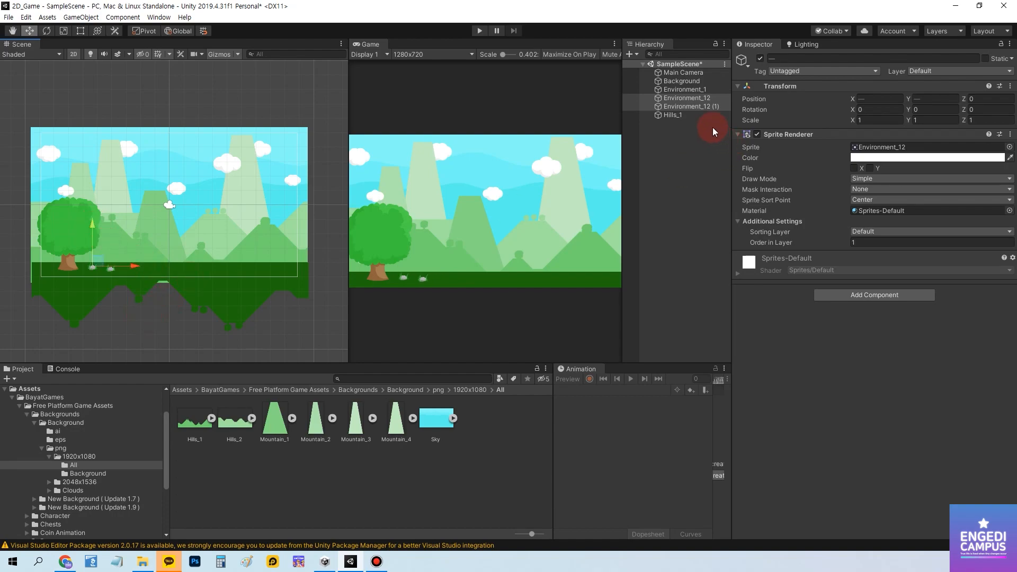
left_click(699, 106)
left_click_drag(152, 265, 314, 275)
In the 3D scene view, bring Environment_1, both Environment_12 rocks and Hills_1 forward to about Z -0.72.
left_click(264, 303)
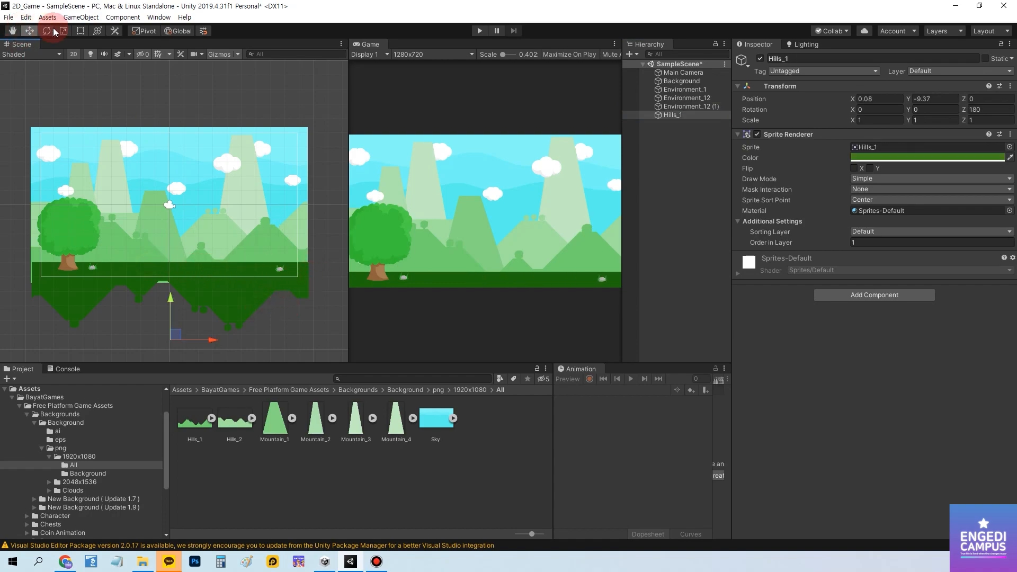
left_click(73, 55)
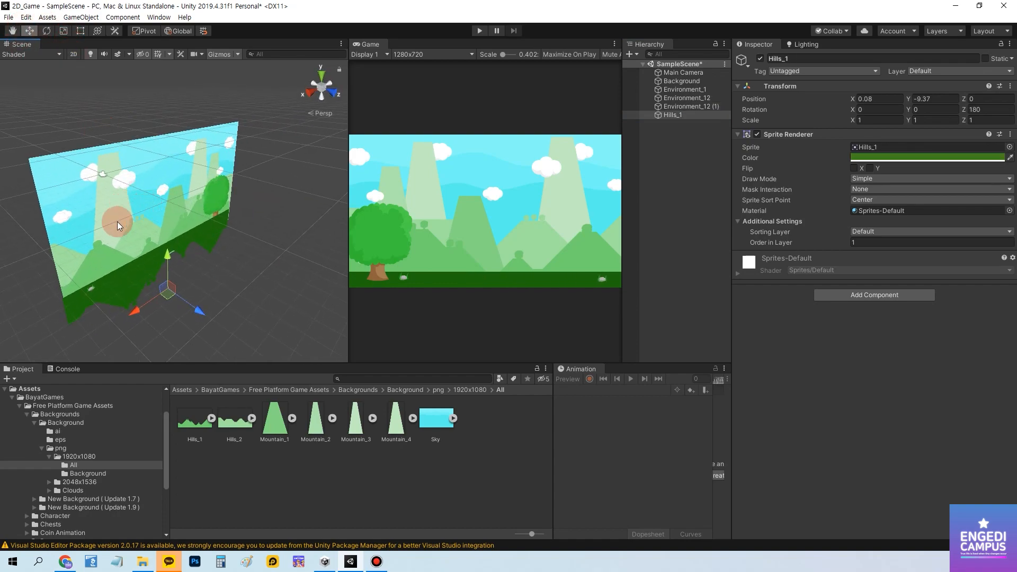
left_click_drag(117, 221, 252, 222, "alt")
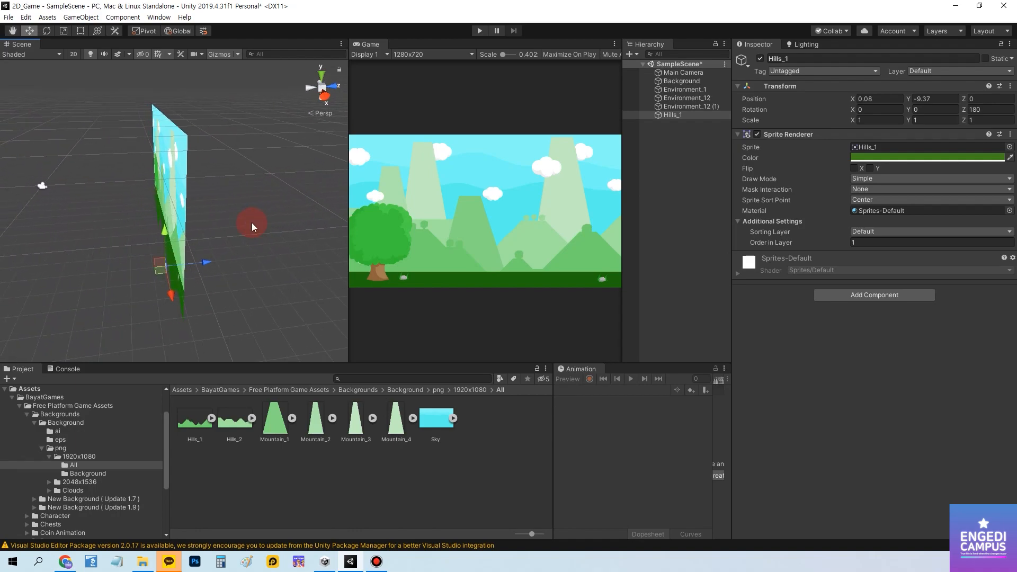
left_click(676, 115)
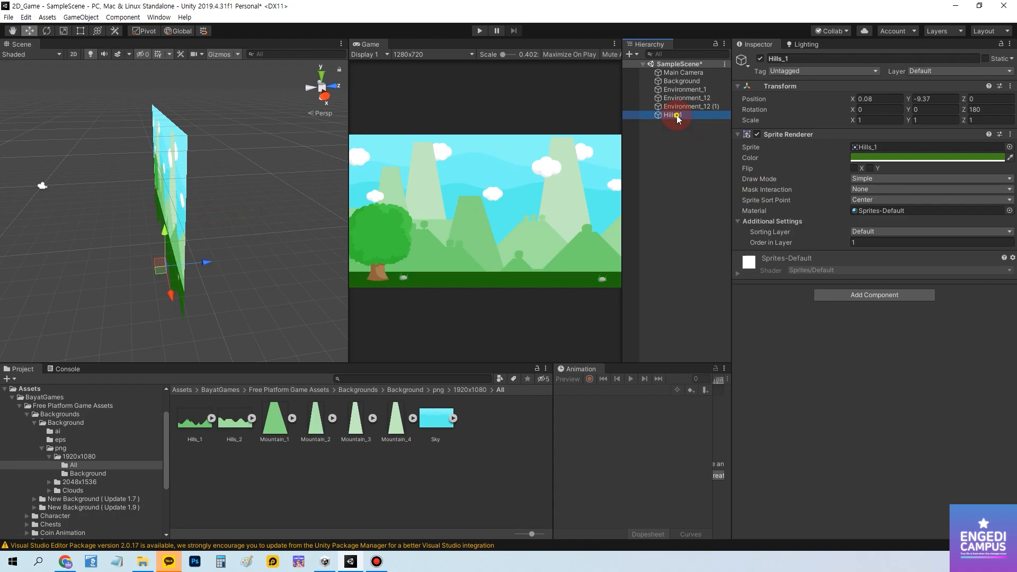
left_click(683, 90, "shift")
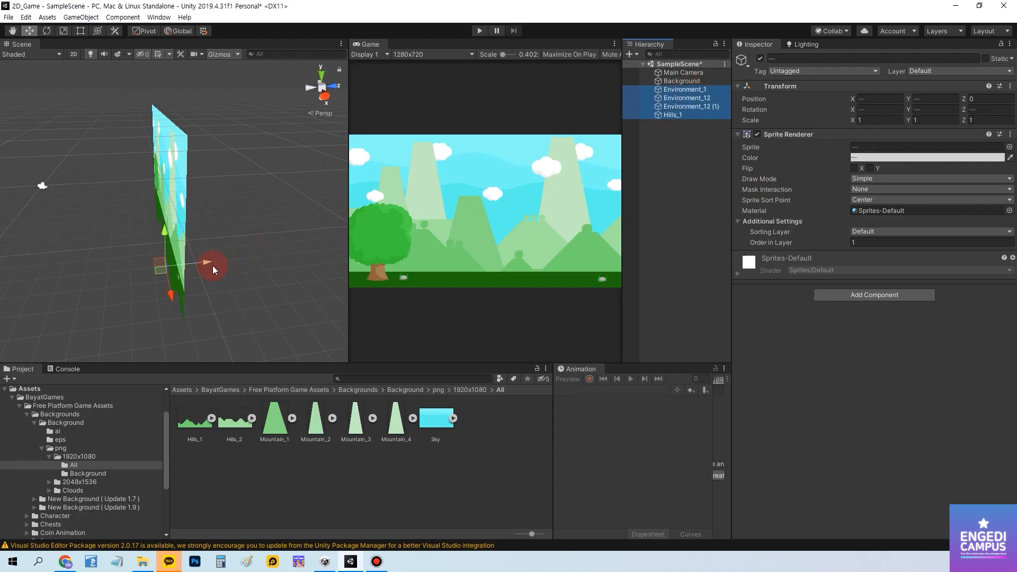
mouse_move(212, 265)
left_mouse_down()
mouse_move(196, 262)
mouse_move(203, 256)
left_mouse_up()
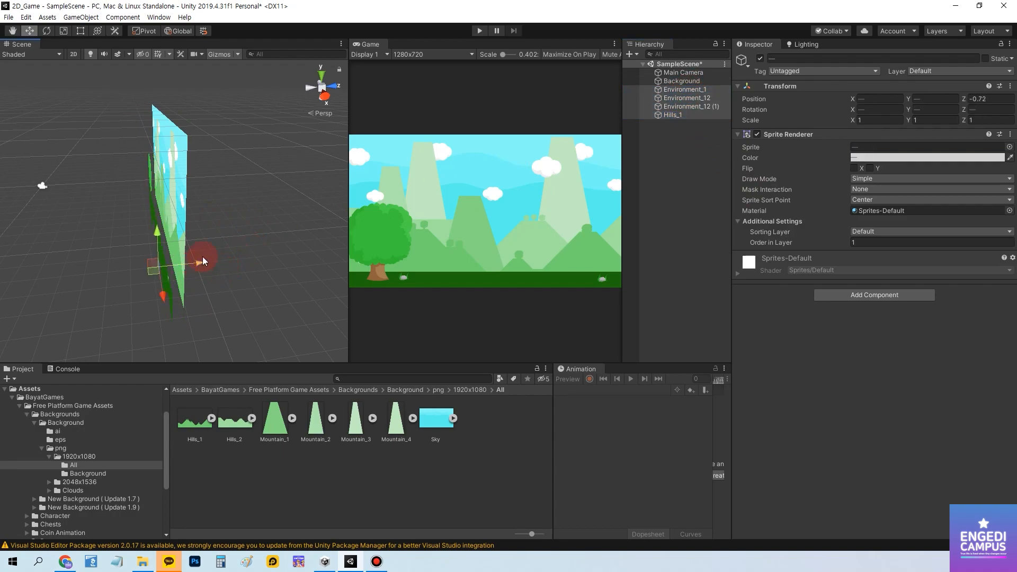
Bring only the Environment_1 tree and both rocks further forward to about Z -1.77, and return the scene to 2D view.
left_click(690, 106)
left_click(688, 89, "shift")
left_click_drag(167, 274, 193, 274)
left_click(76, 53)
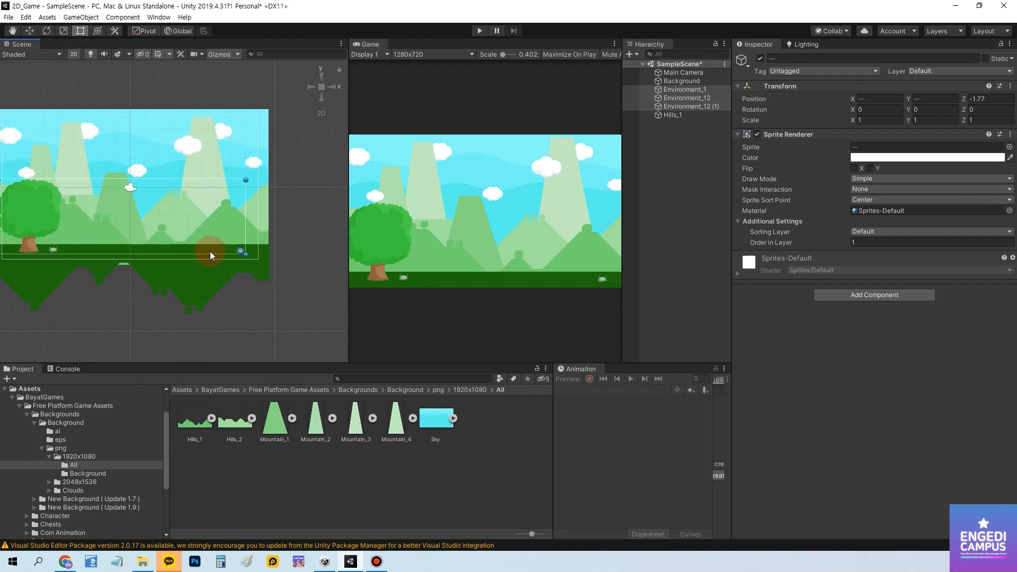
mouse_move(210, 251)
middle_mouse_down()
mouse_move(175, 243)
mouse_move(235, 253)
mouse_move(195, 255)
middle_mouse_up()
scroll(195, 256, "down", 5)
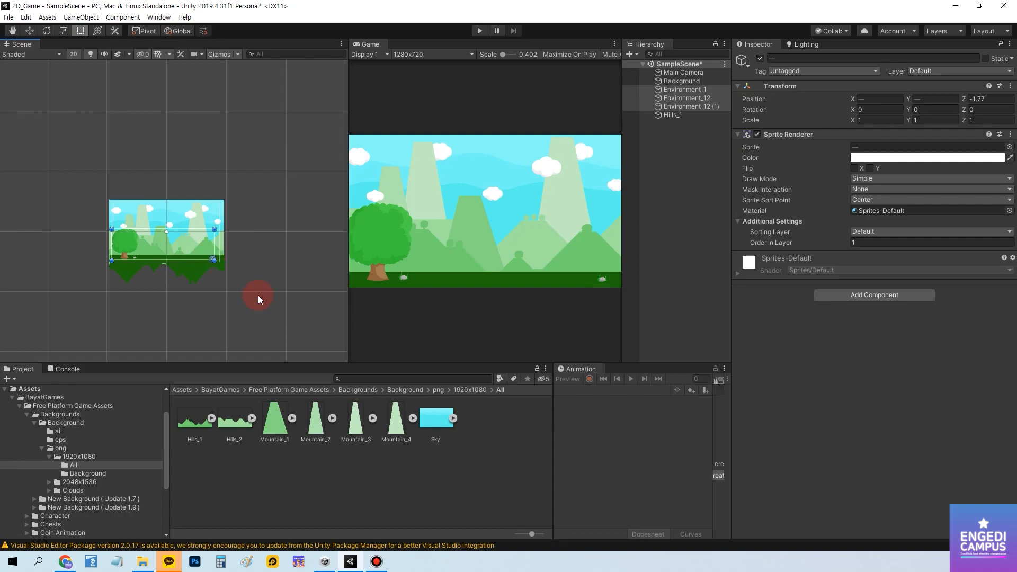
left_click(269, 303)
scroll(186, 288, "up", 5)
middle_click_drag(186, 288, 200, 320)
scroll(196, 304, "up", 2)
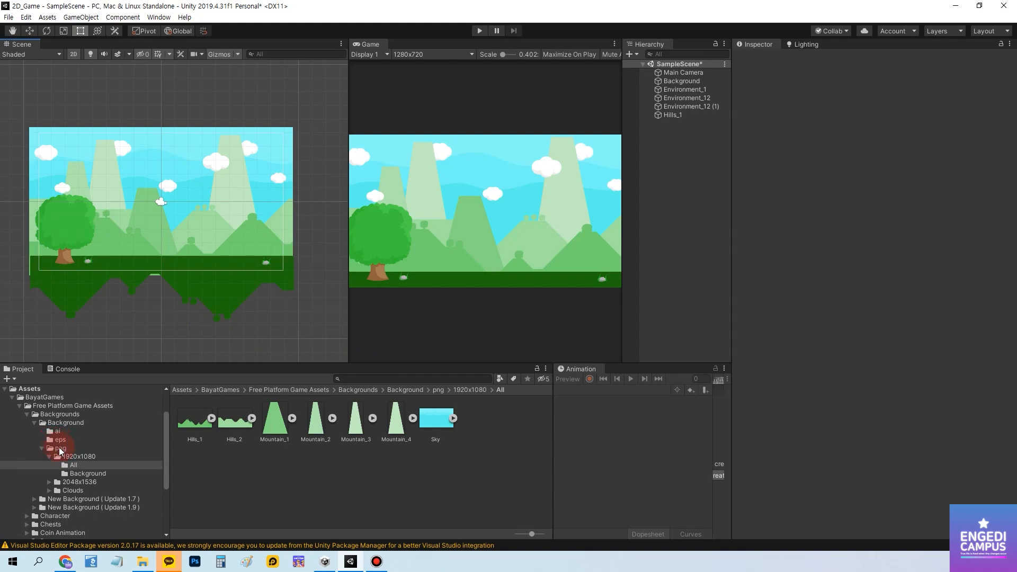
Collapse the Backgrounds folders in the assets and open the Environments png 1024x1024 folder.
left_click(60, 449)
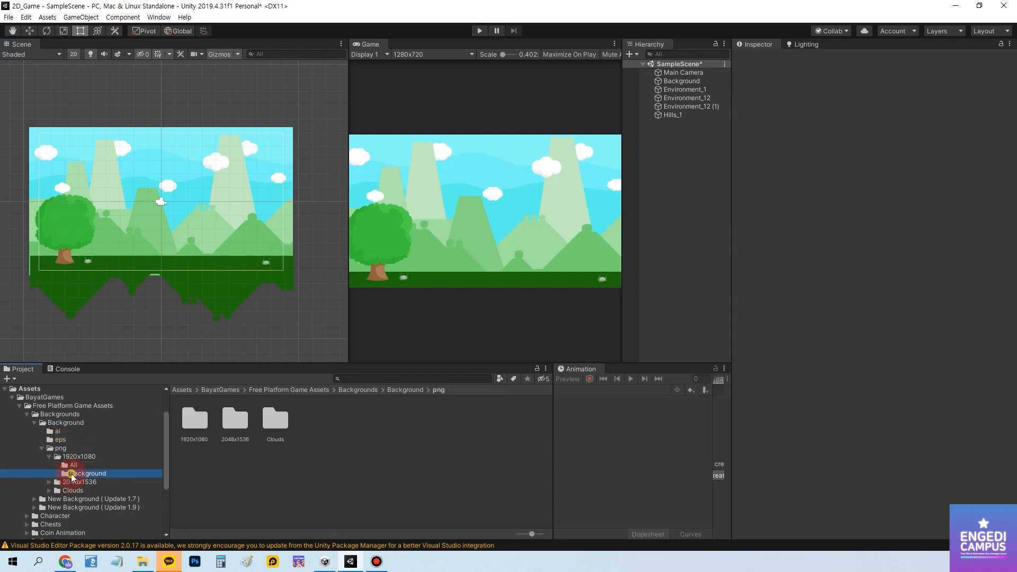
left_click(80, 474)
left_click(41, 448)
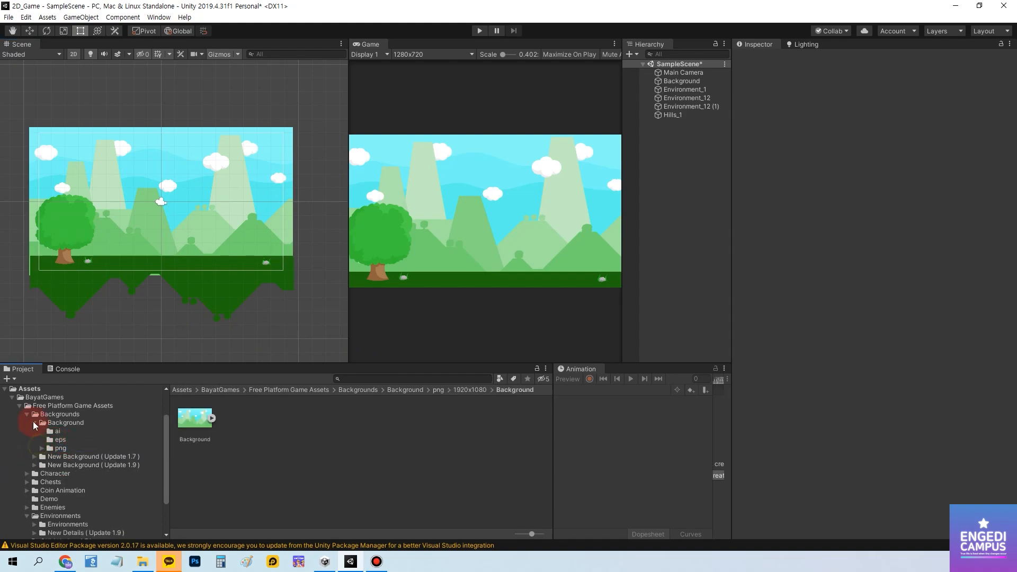
left_click(34, 422)
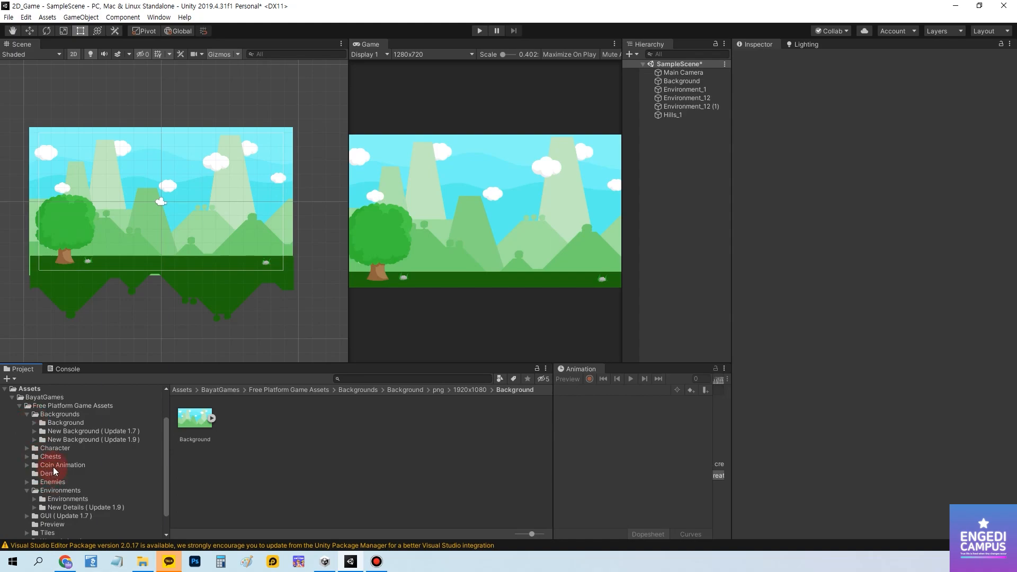
left_click(20, 406)
left_click(20, 448)
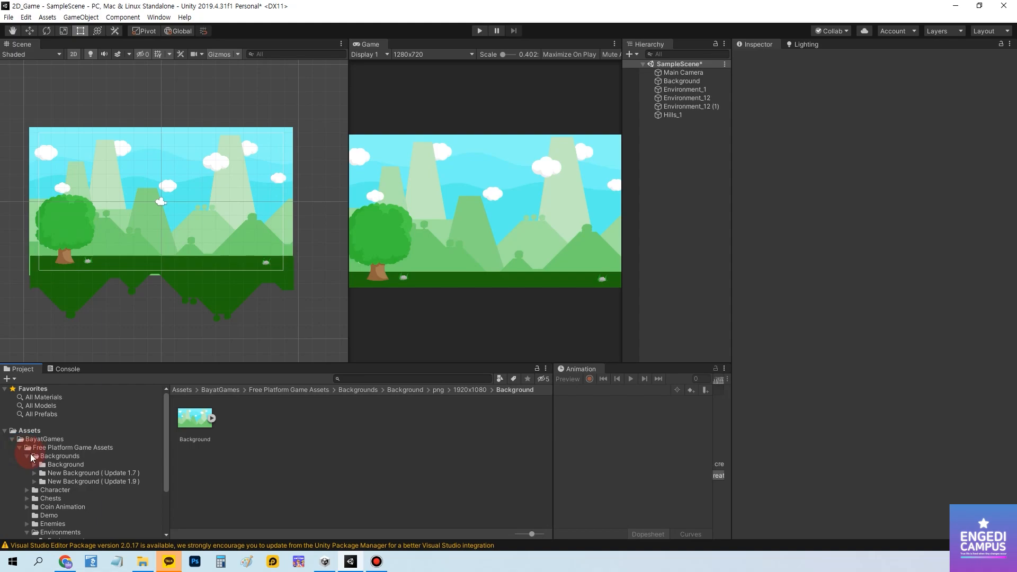
left_click(28, 456)
left_click(47, 516)
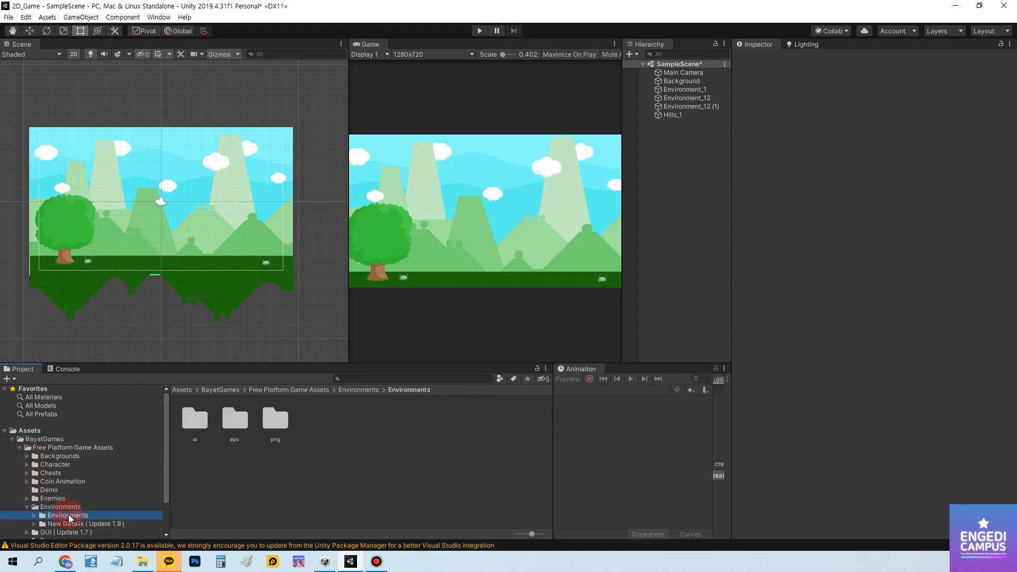
left_click(36, 515)
scroll(53, 508, "down", 1)
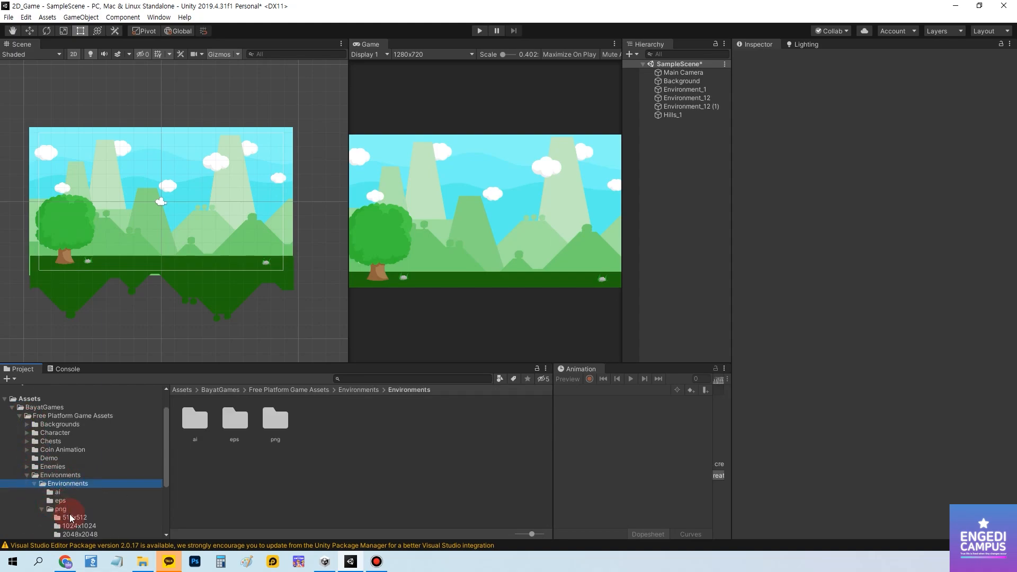
left_click(66, 510)
left_click(74, 524)
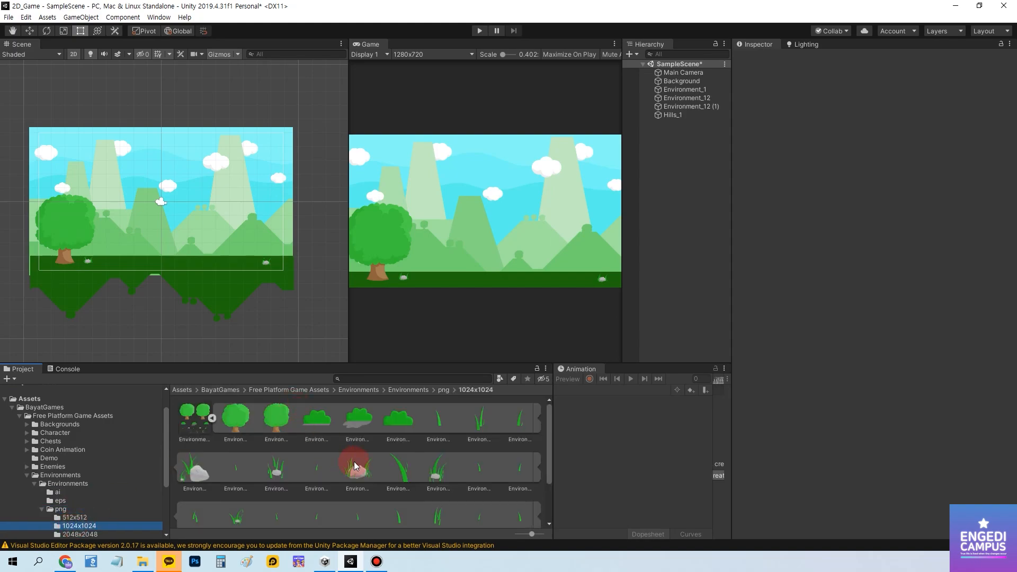
Place the Environment_4 bush on the ground strip at about X 2.43, Y -3.89, with Order in Layer 1.
left_click_drag(399, 421, 195, 255)
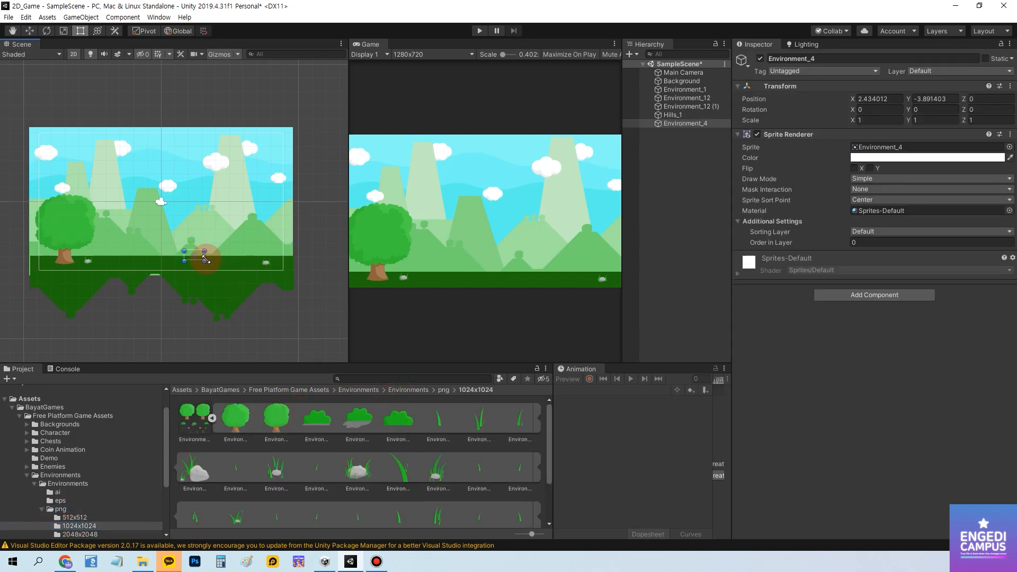
left_click(855, 242)
type("1")
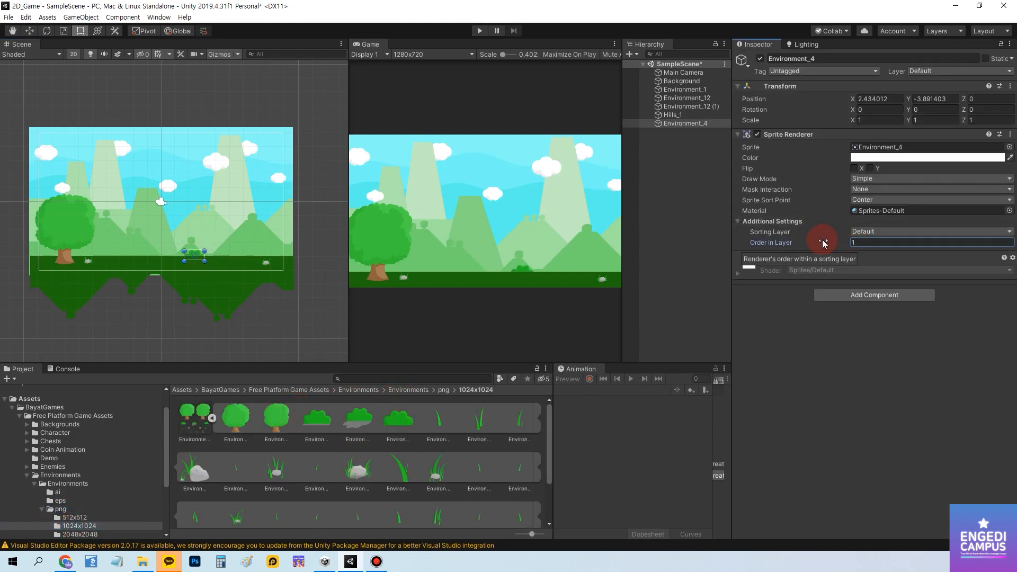
left_click_drag(860, 243, 832, 243)
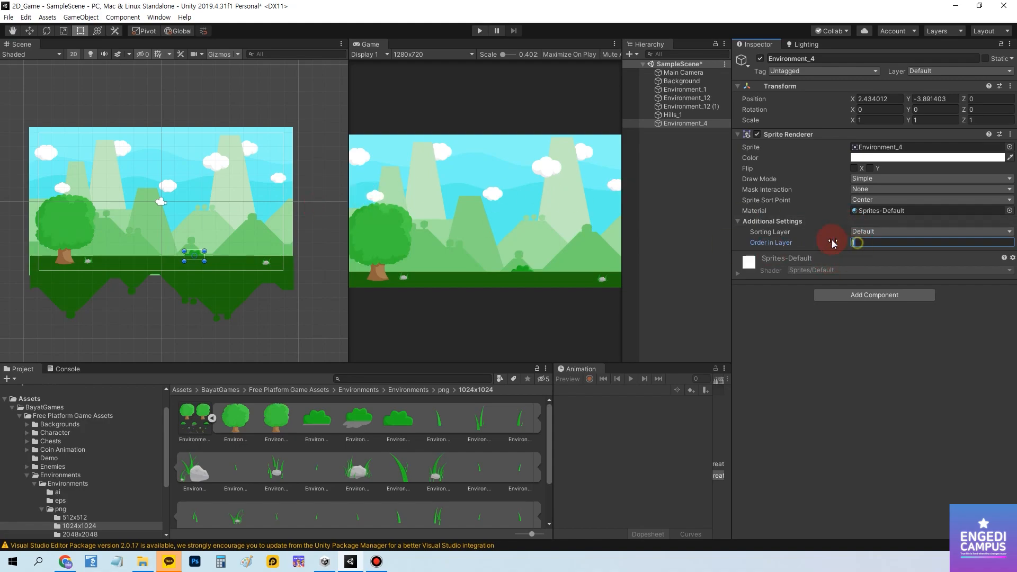
left_click(172, 155)
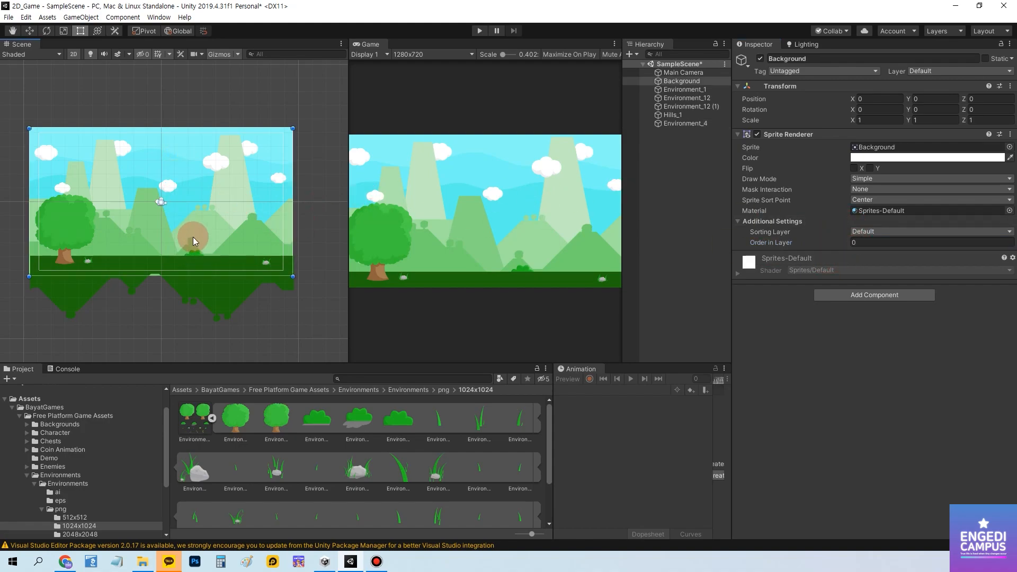
In the 3D scene view, bring the Environment_4 bush forward to about Z -1.79, and return the scene to 2D view.
scroll(193, 237, "up", 5)
left_click(73, 55)
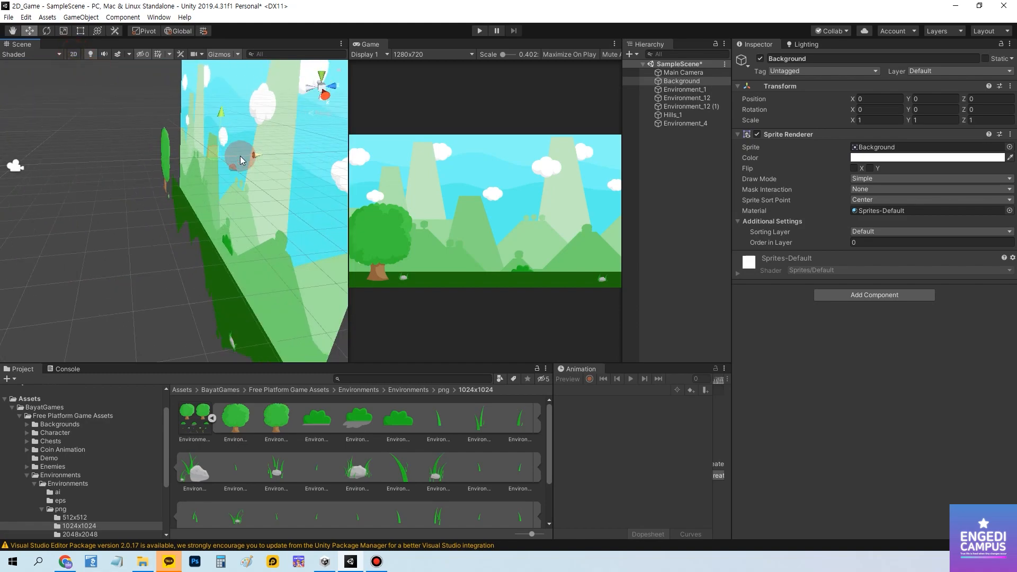
left_click(683, 123)
key("w")
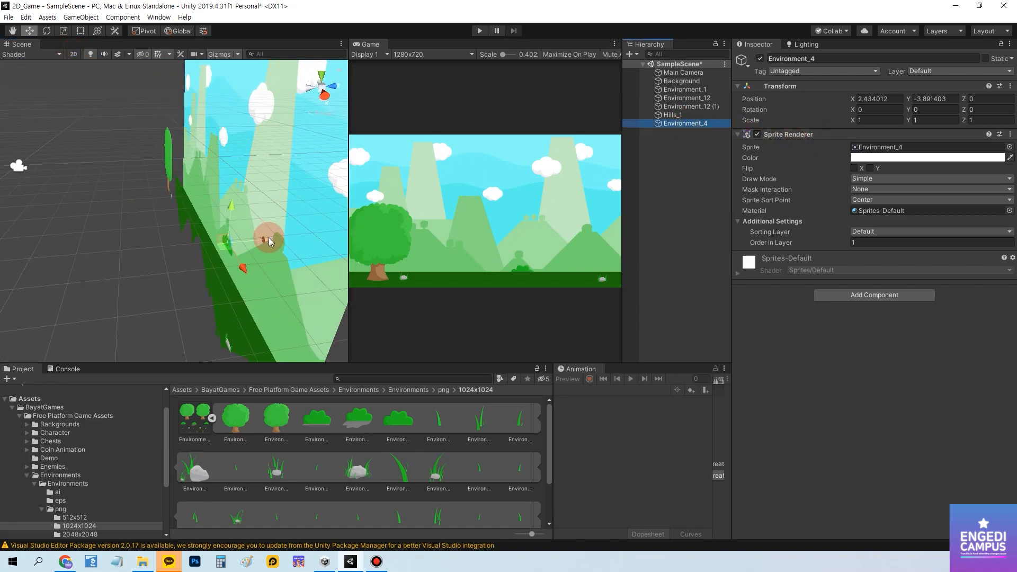
left_click_drag(268, 238, 236, 247)
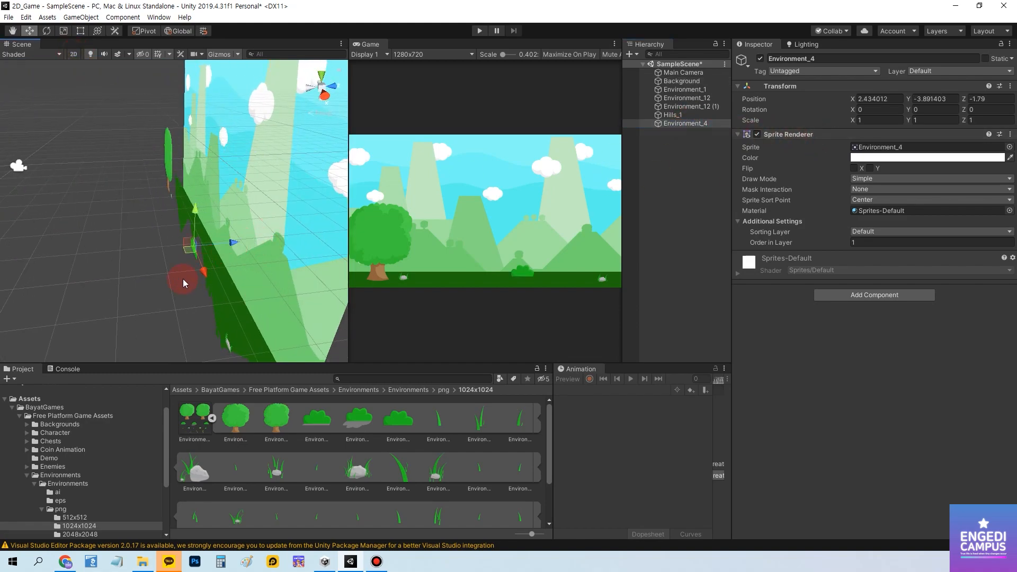
left_click(73, 55)
scroll(198, 198, "down", 3)
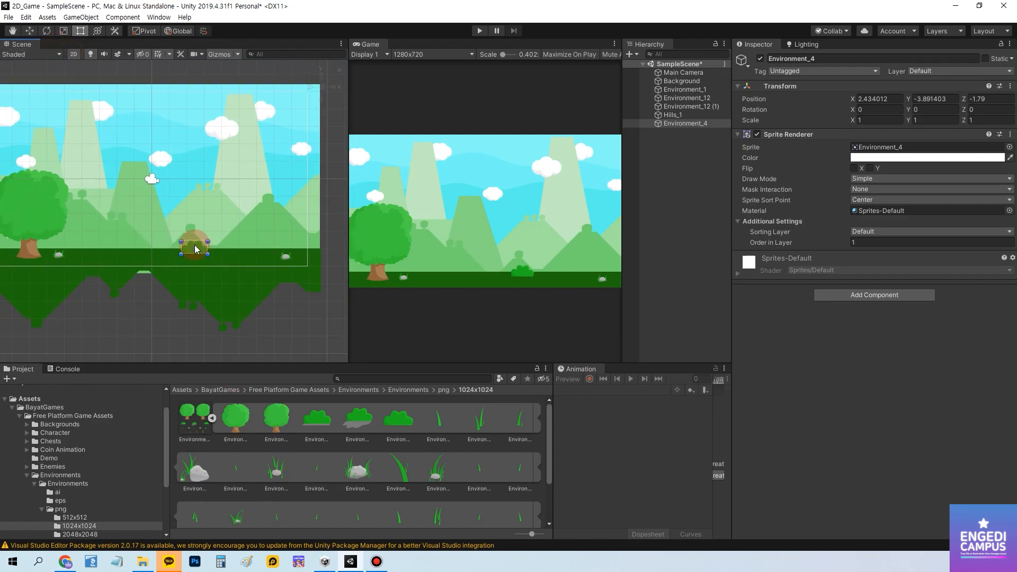
left_click(257, 323)
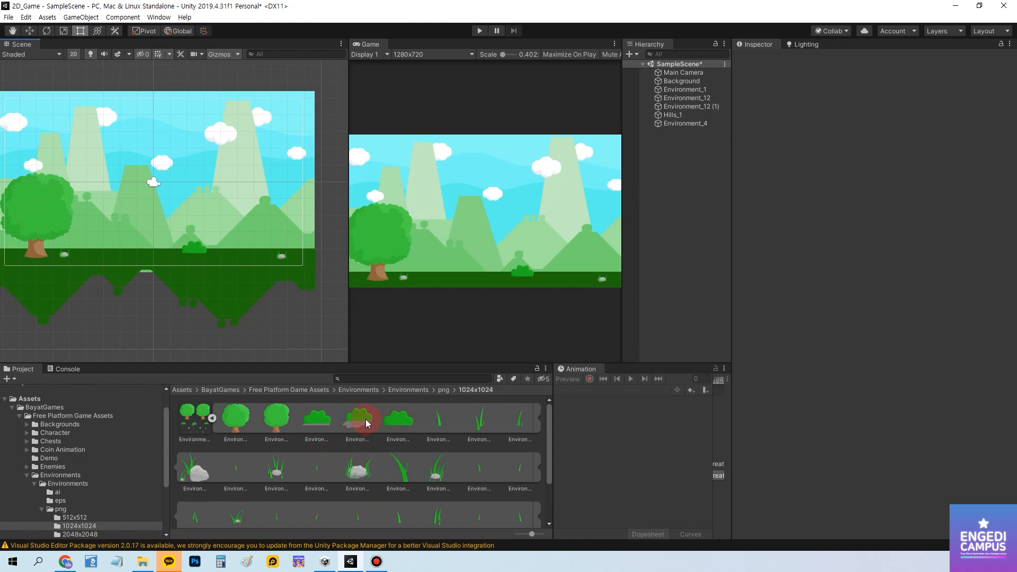
Place the Environment_8 grassy rock at about X -2.99, Y -3.89, bring it forward in 3D to about Z -4.54, and return to 2D view.
left_click_drag(201, 479, 103, 247)
key("w")
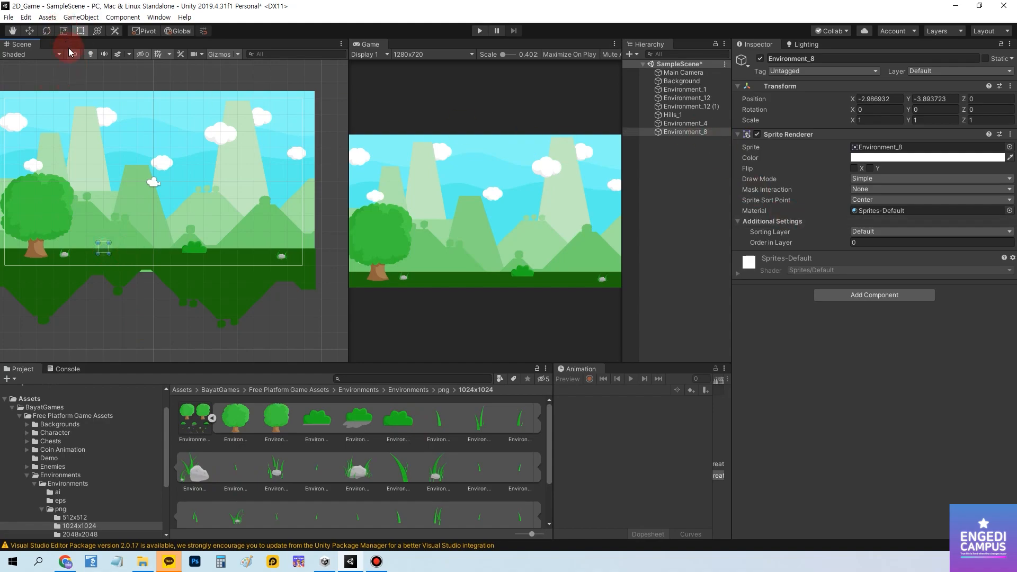
left_click(73, 54)
mouse_move(236, 210)
left_mouse_down()
mouse_move(178, 210)
mouse_move(219, 208)
left_mouse_up()
left_click_drag(128, 204, 193, 195, "alt")
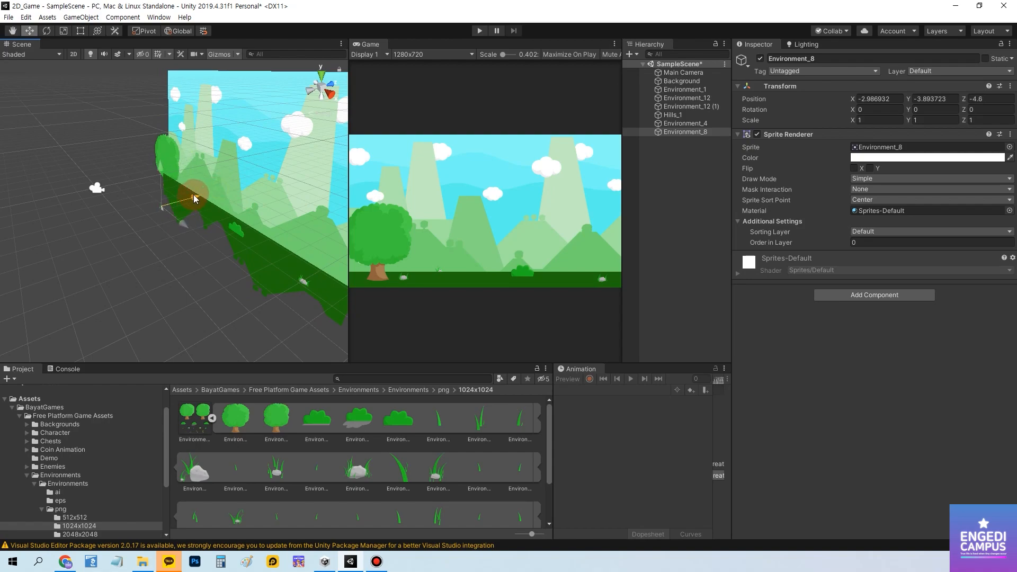
left_click(188, 249)
left_click(80, 31)
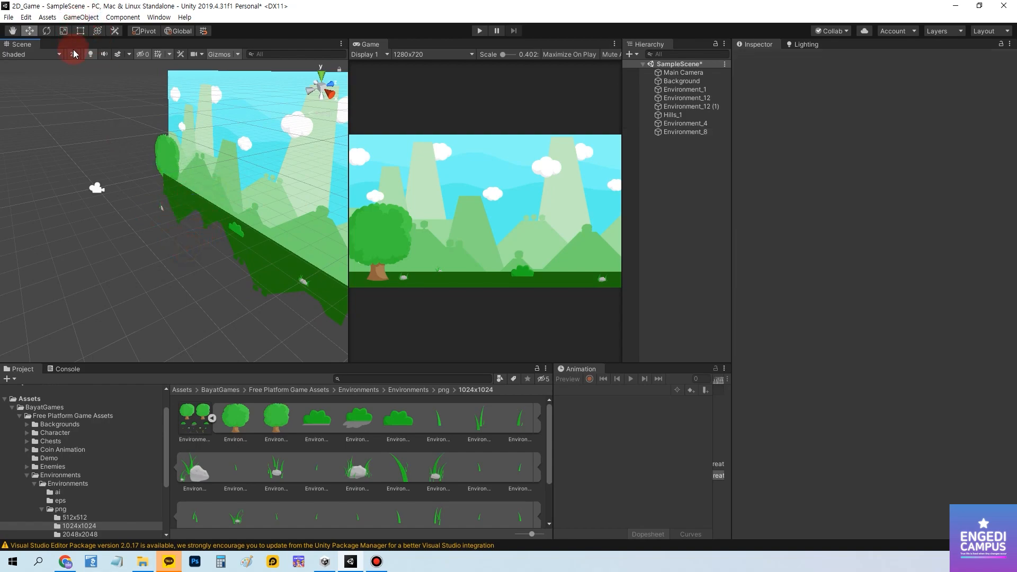
left_click(73, 54)
Set the Environment_8 rock's Order in Layer to 1 and save the scene.
left_click(683, 132)
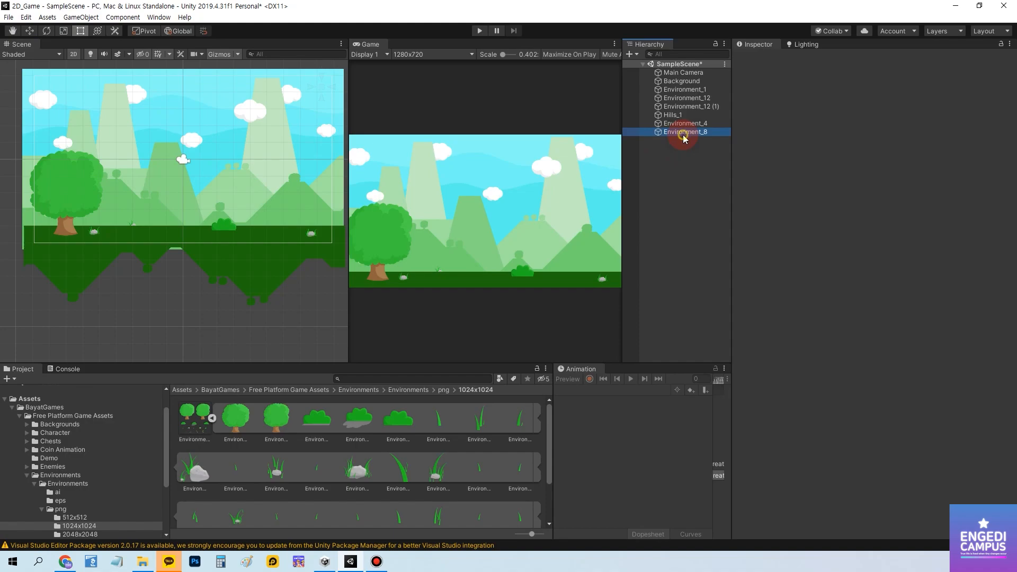
left_click(831, 242)
type("1")
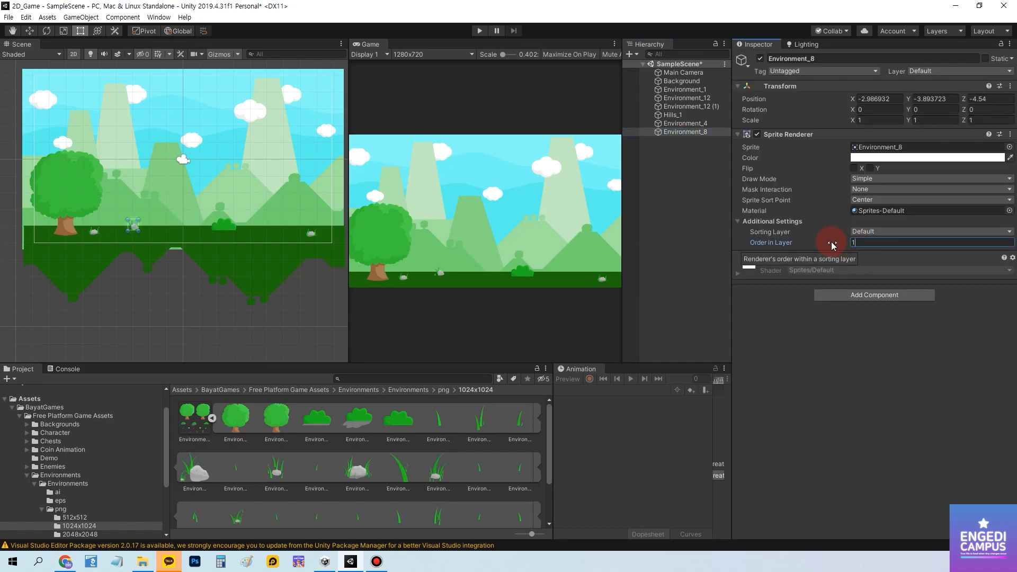
left_click(138, 260)
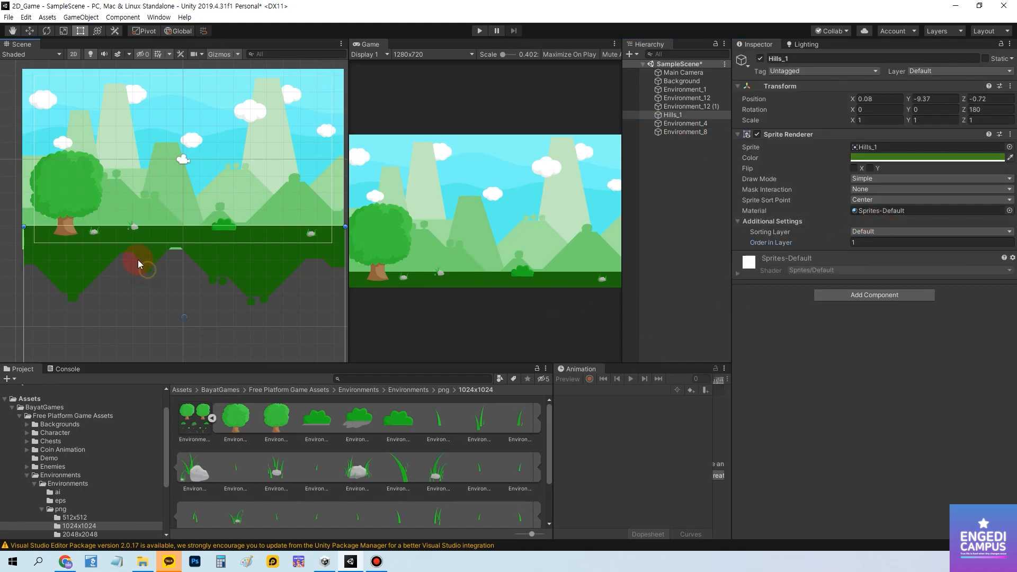
key("ctrl+s")
left_click(261, 313)
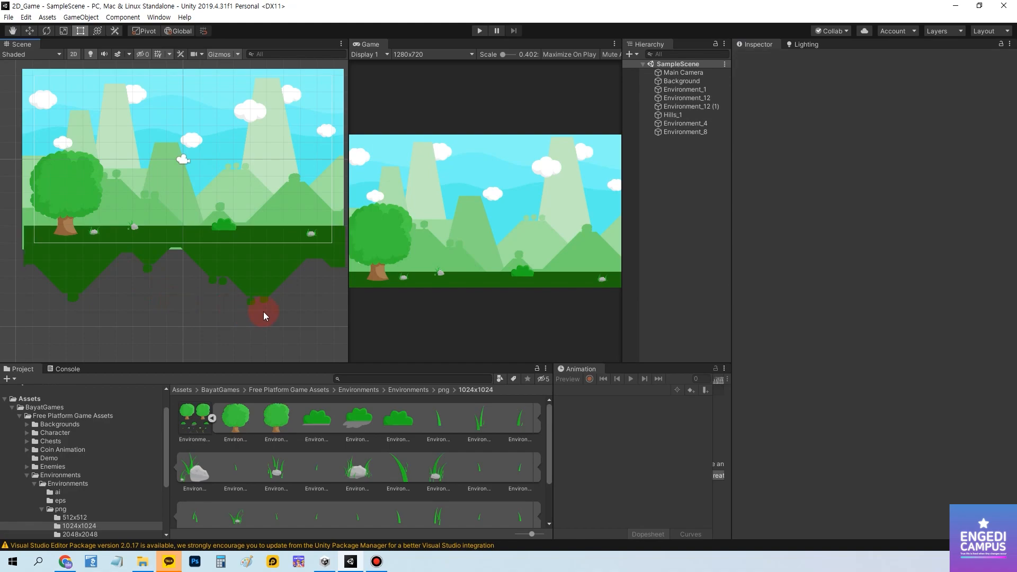
Try stretching the Background sprite sideways to a scale of about X 2.72, Y 1.1, and undo the stretch.
scroll(262, 311, "down", 6)
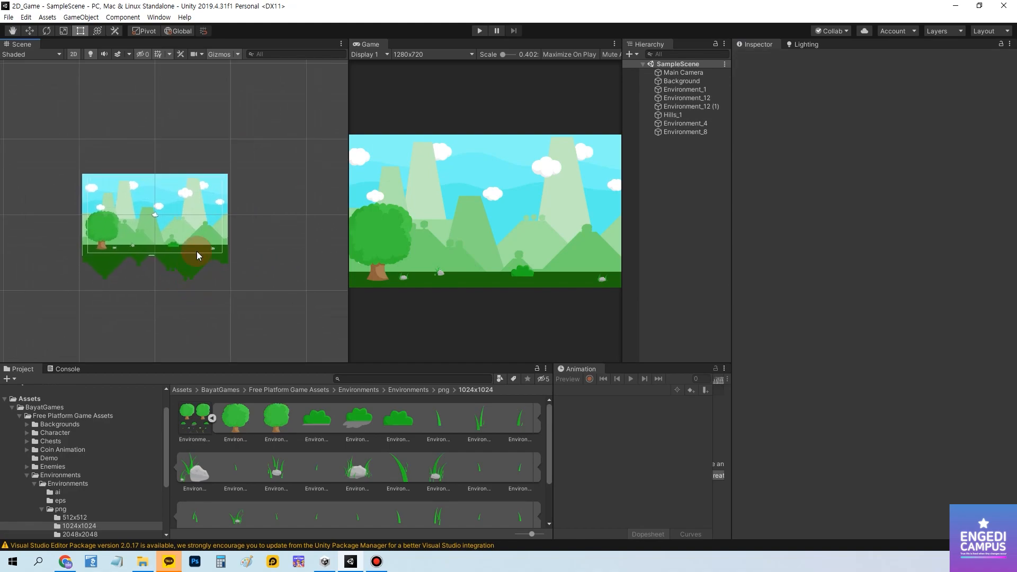
left_click(196, 251)
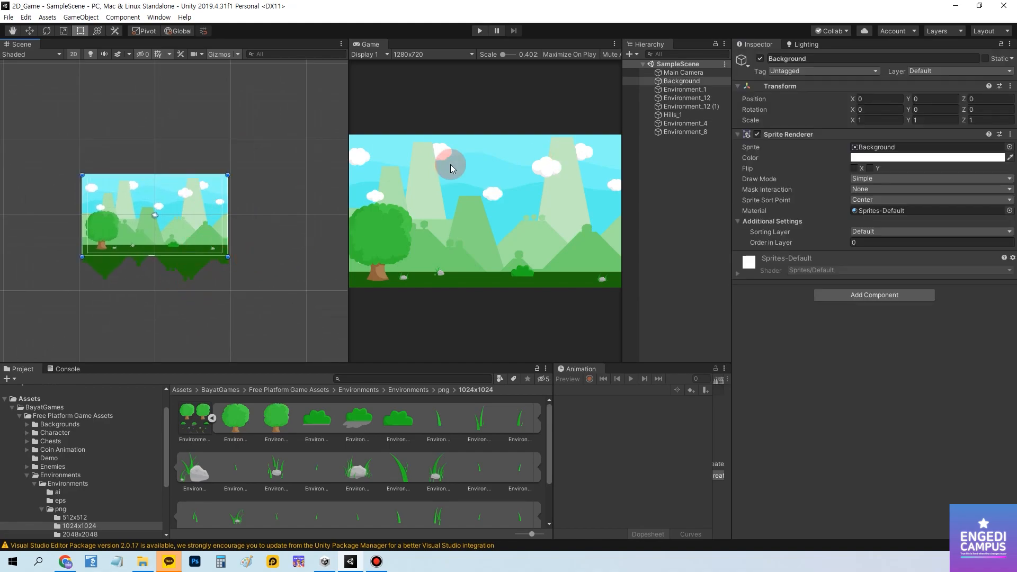
scroll(229, 220, "down", 4)
middle_click_drag(249, 212, 163, 196)
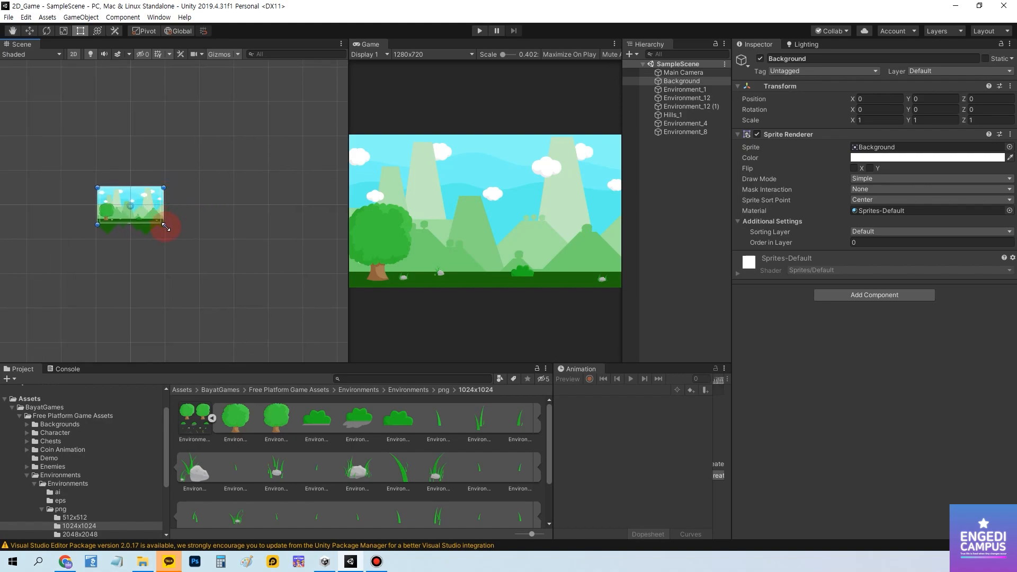
left_click_drag(163, 224, 280, 229)
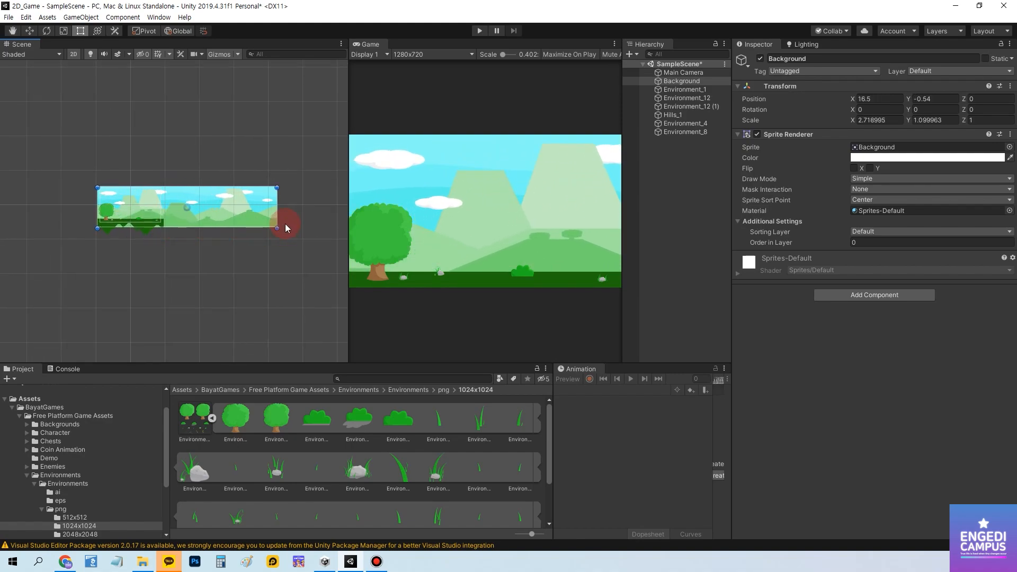
key("ctrl+z")
Delete the Background sprite from the scene.
left_click(178, 259)
left_click(148, 198)
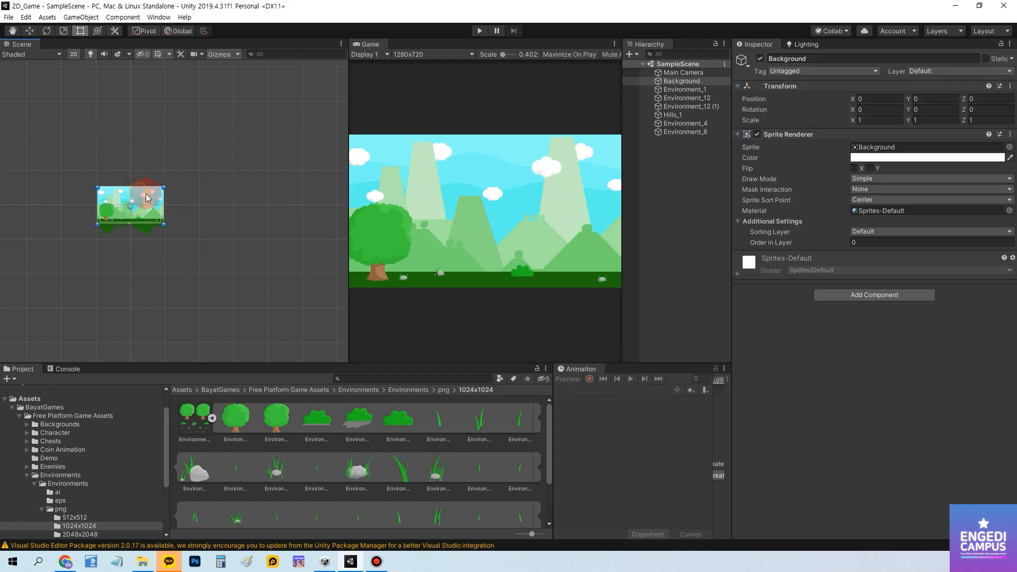
key("Delete")
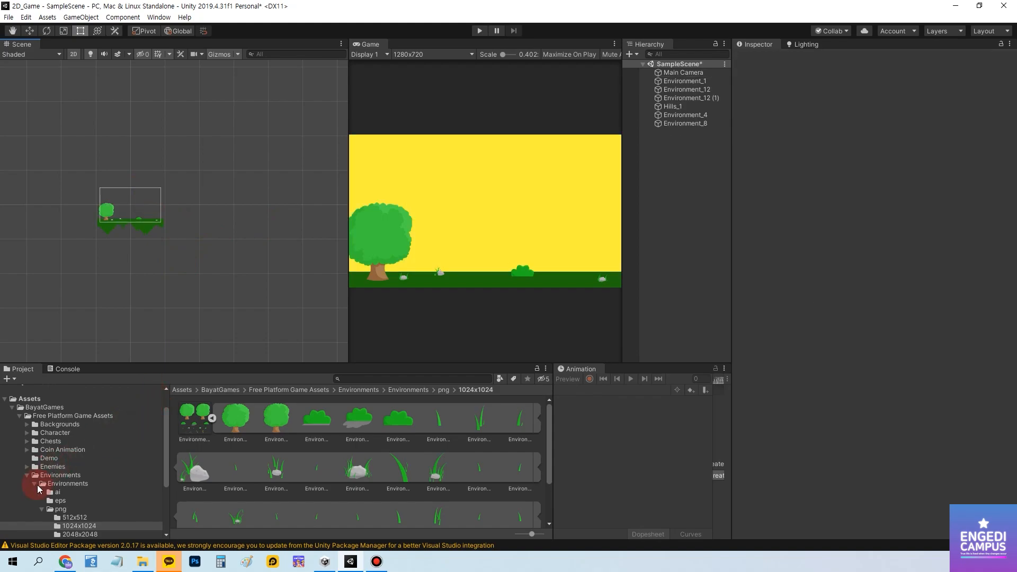
Open the Background folder under Backgrounds, Background, png, 1920x1080 in the project assets.
left_click(58, 424)
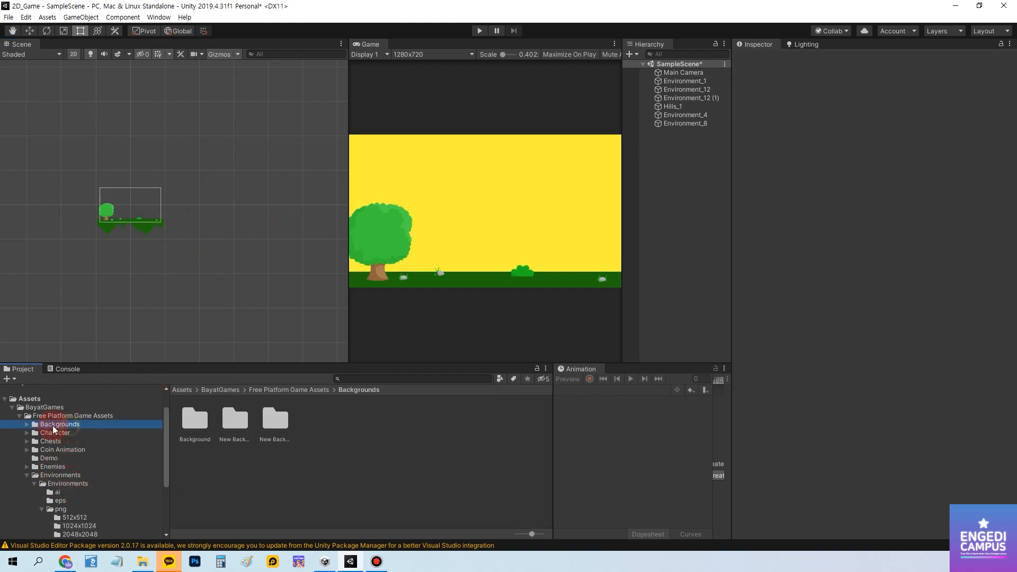
left_click(26, 424)
left_click(58, 432)
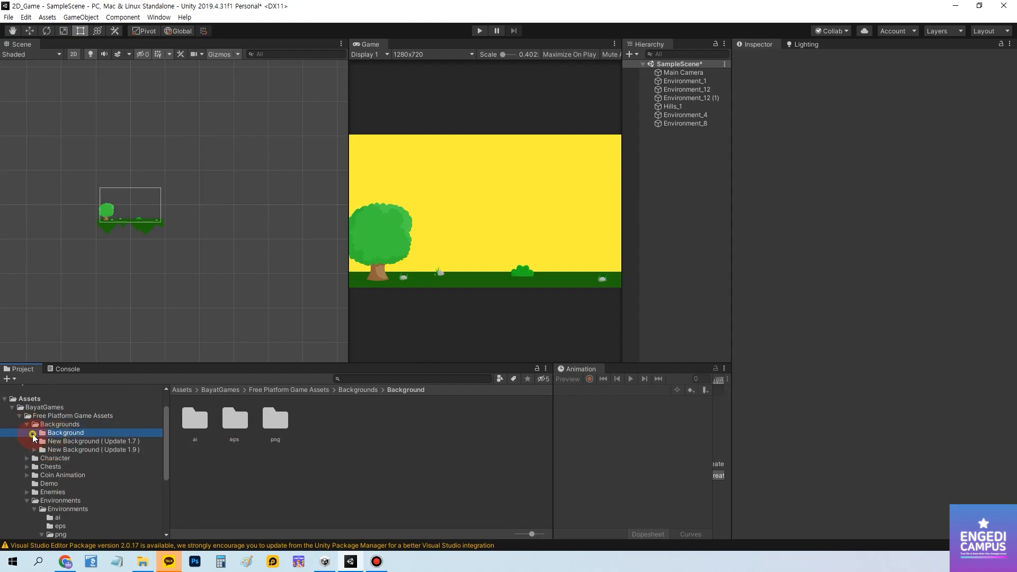
left_click(34, 433)
left_click(60, 458)
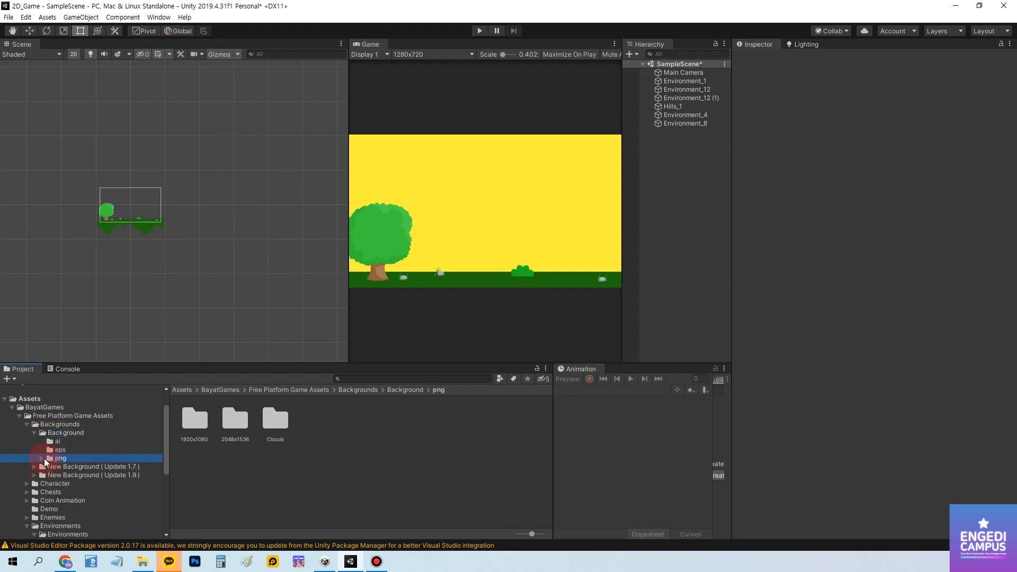
left_click(42, 459)
left_click(49, 466)
left_click(84, 483)
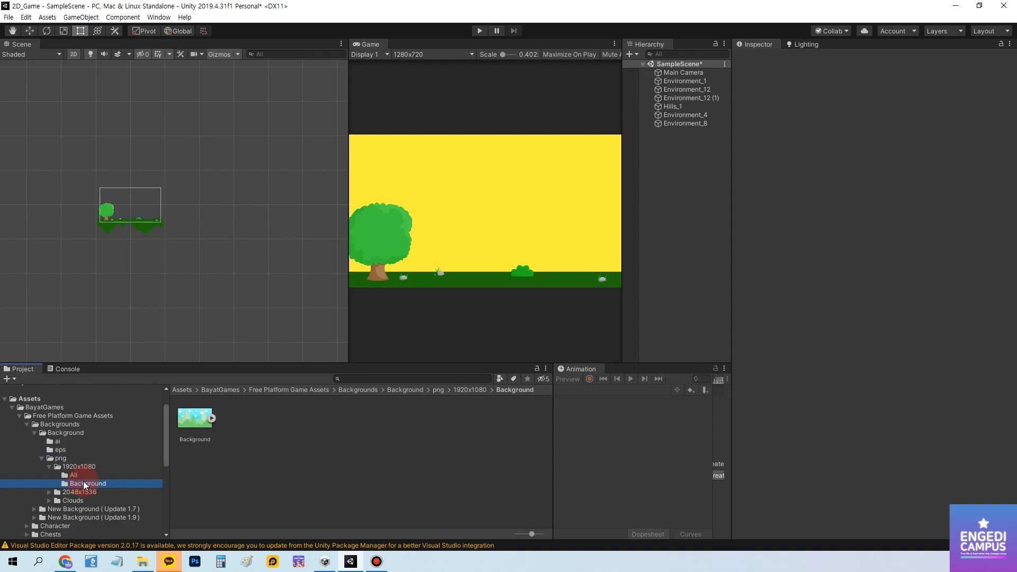
Add the Sky sprite from the 1920x1080 All folder to the scene and set its position to X 0, Y 0.
left_click(73, 476)
left_click_drag(435, 418, 133, 208)
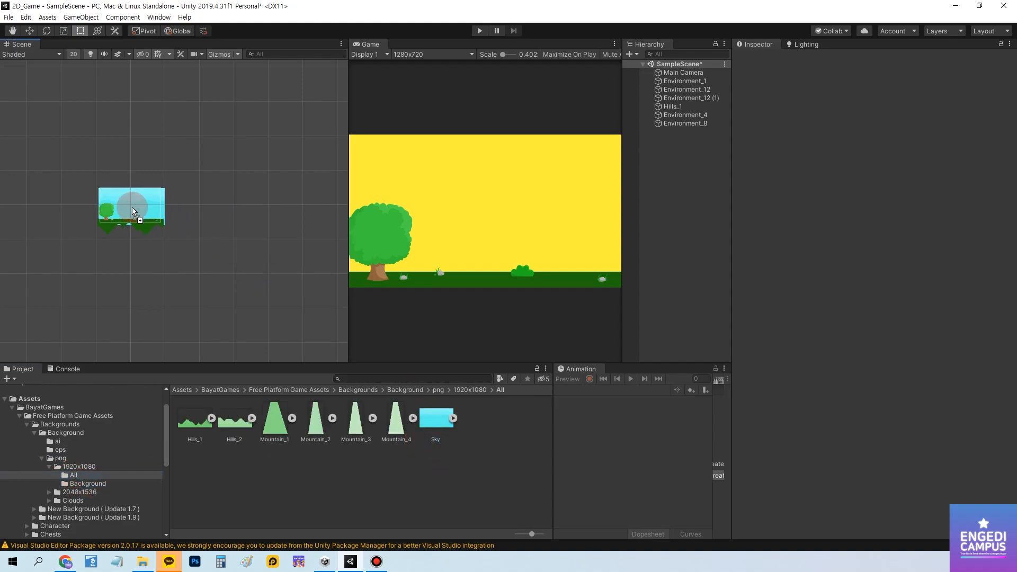
left_click(950, 98)
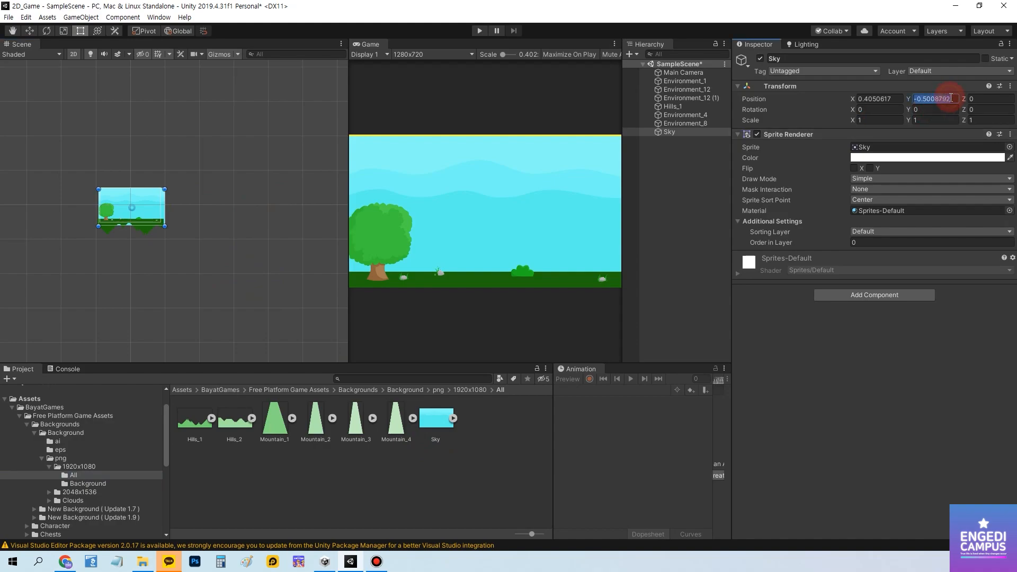
type("0")
left_click(861, 99)
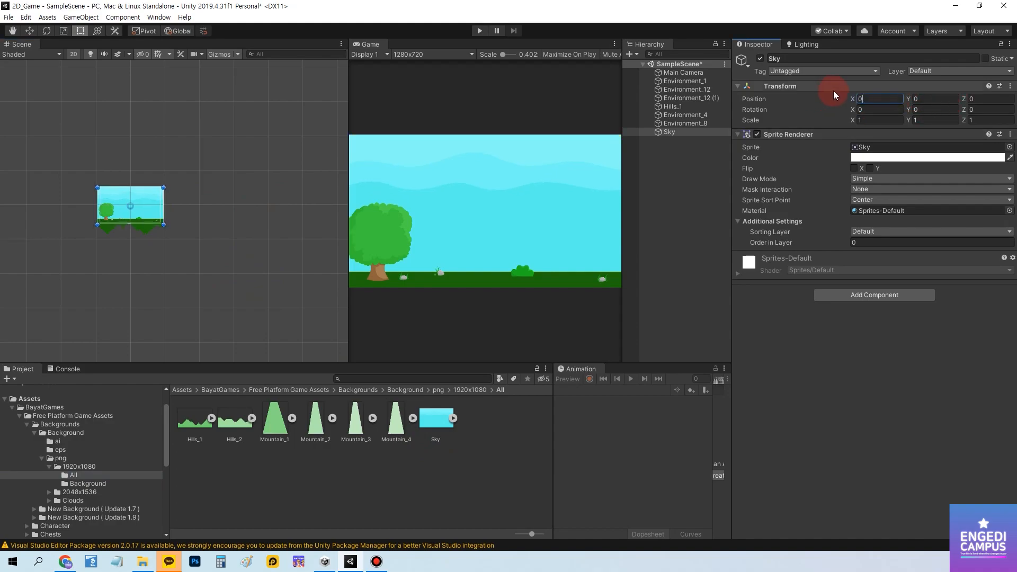
type("0")
Place the Hills_1 and Hills_2 sprites from the All folder over the sky near the scene centre.
scroll(118, 211, "up", 6)
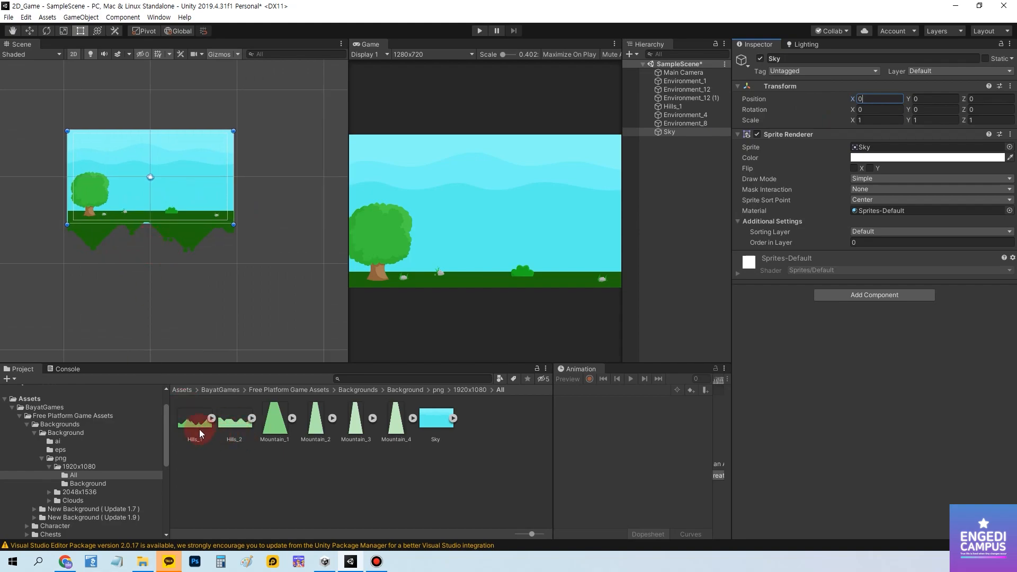
left_click_drag(199, 430, 152, 172)
left_click_drag(228, 438, 164, 177)
Bring the newly placed Hills_1 (1) in front of Hills_2 by moving it in 3D view to about Z -0.76, and return to 2D view.
left_click(675, 141)
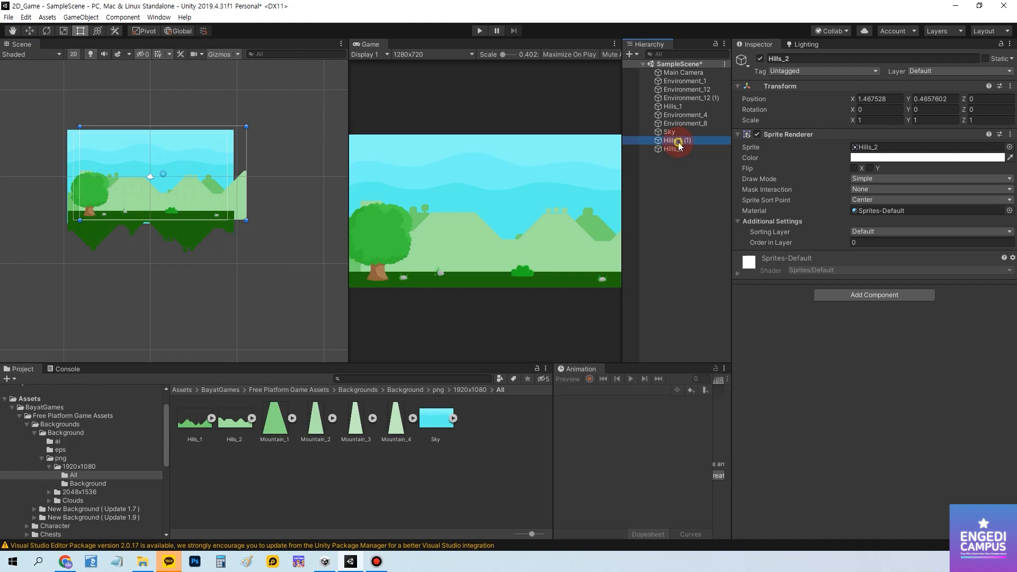
left_click(74, 54)
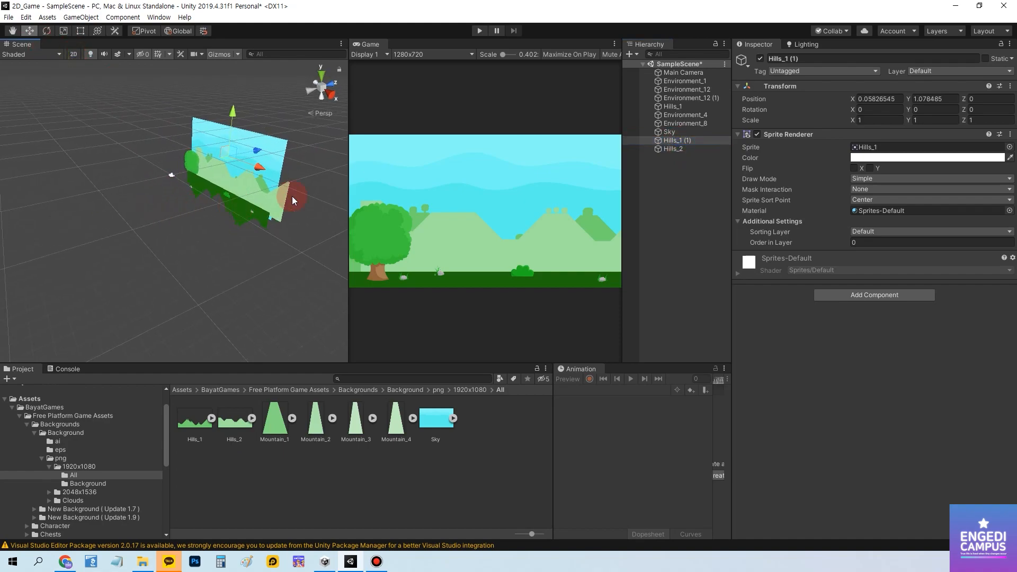
middle_click_drag(291, 199, 123, 256)
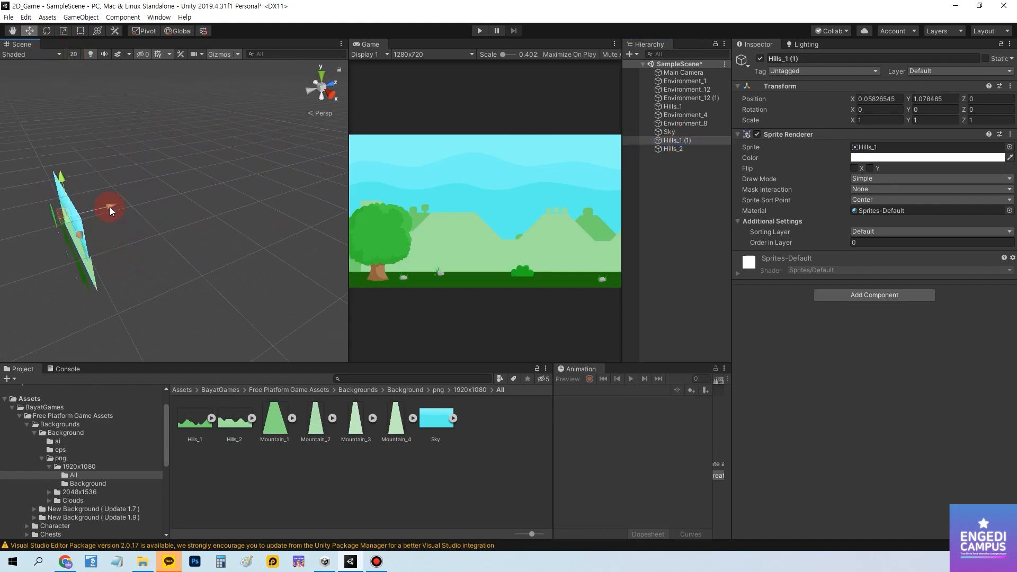
left_click_drag(111, 211, 136, 245)
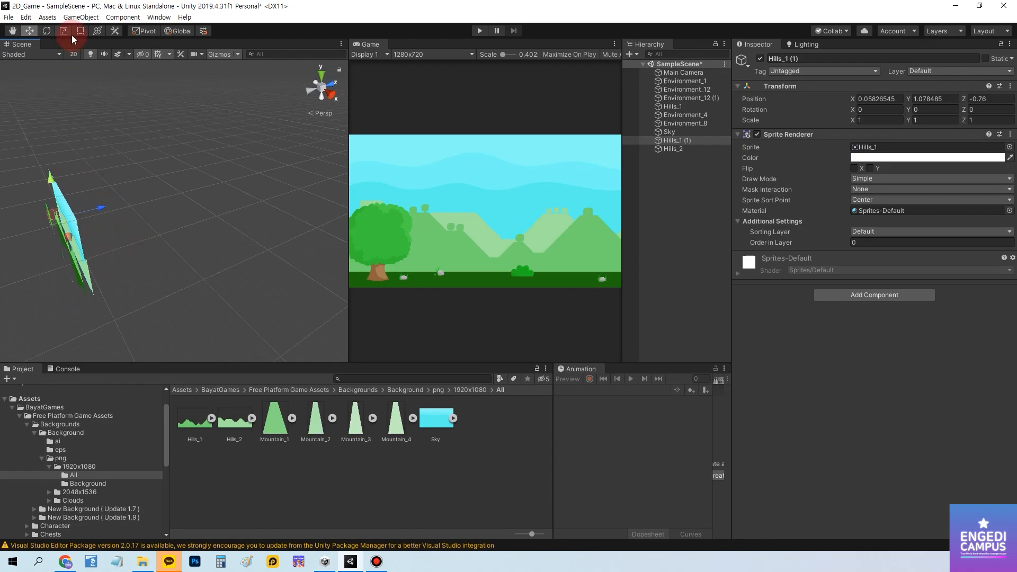
left_click(74, 54)
key("t")
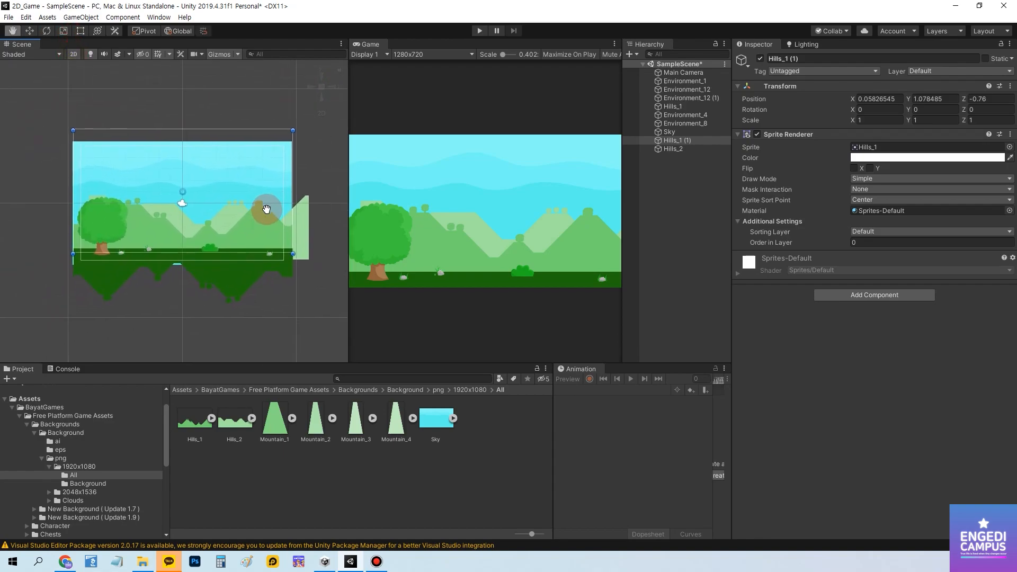
Align the hills horizontally with the sky, moving Hills_1 (1) to about X -0.08 and Hills_2 to about X 0.03.
left_click(183, 101)
left_click(685, 140)
left_click(29, 31)
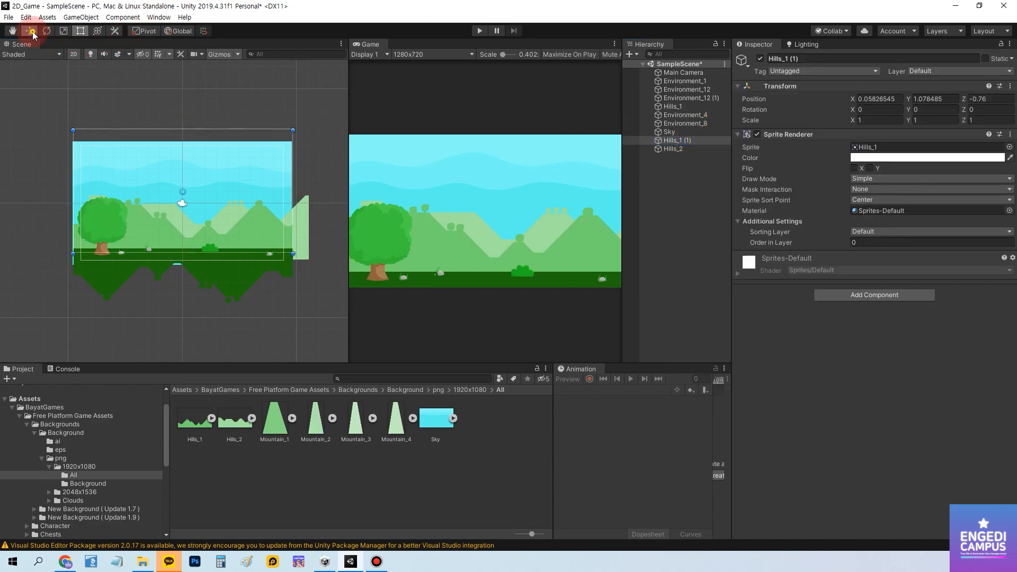
left_click_drag(225, 192, 222, 191)
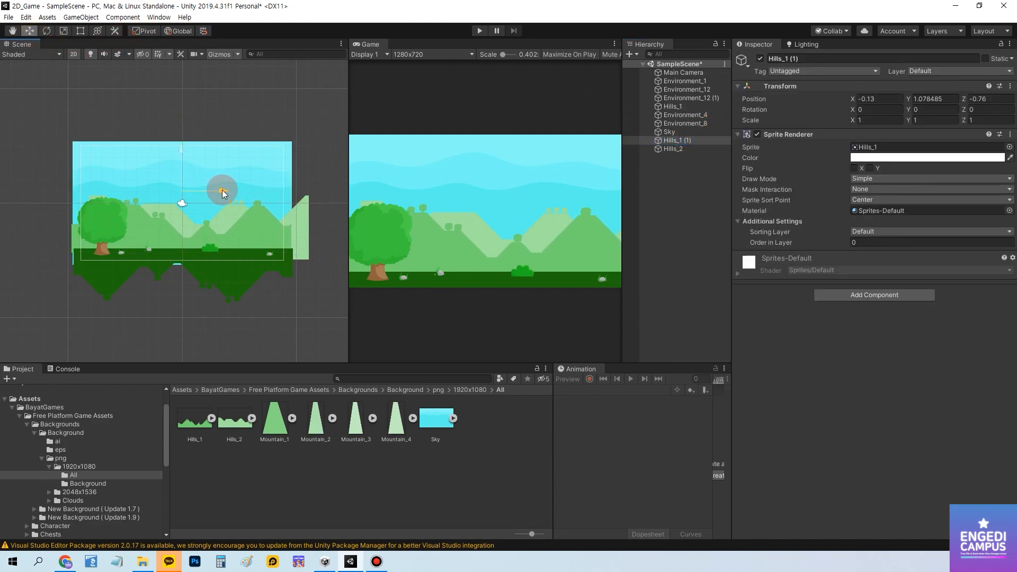
left_click(673, 148)
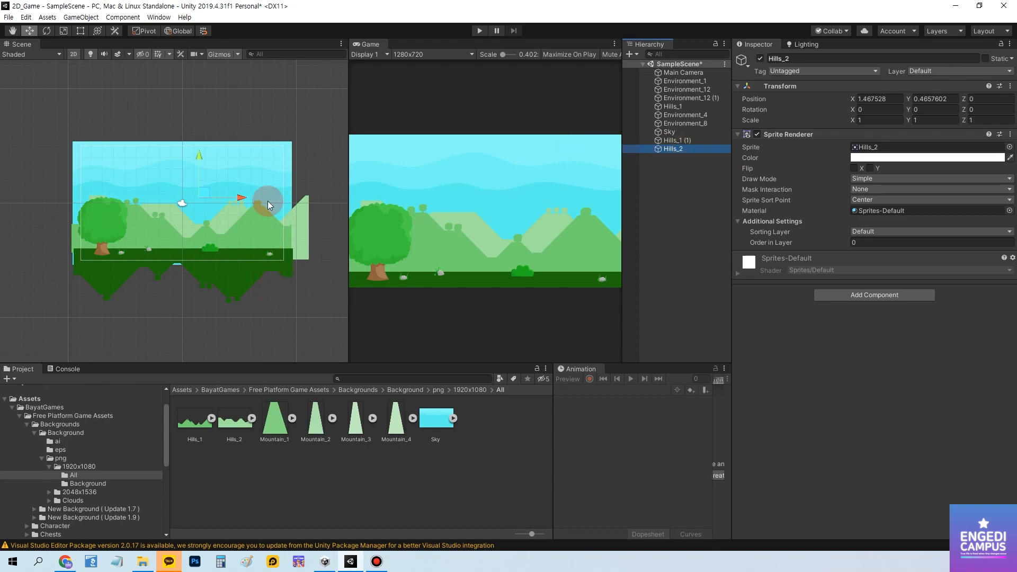
left_click_drag(242, 199, 226, 202)
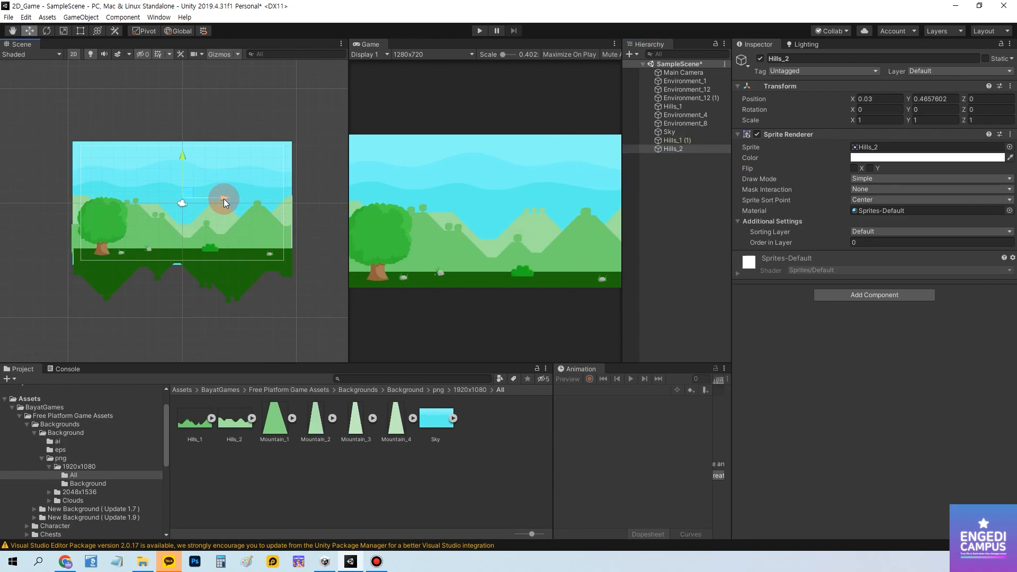
Lower Hills_1 (1) to about Y 0.15 so more of the rear hills shows.
left_click(675, 140)
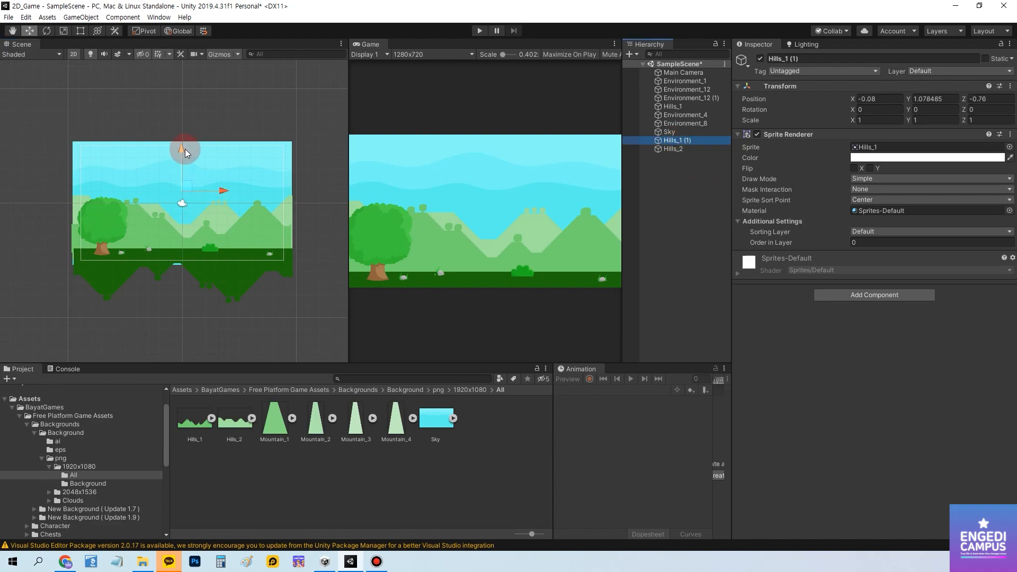
left_click_drag(186, 150, 184, 161)
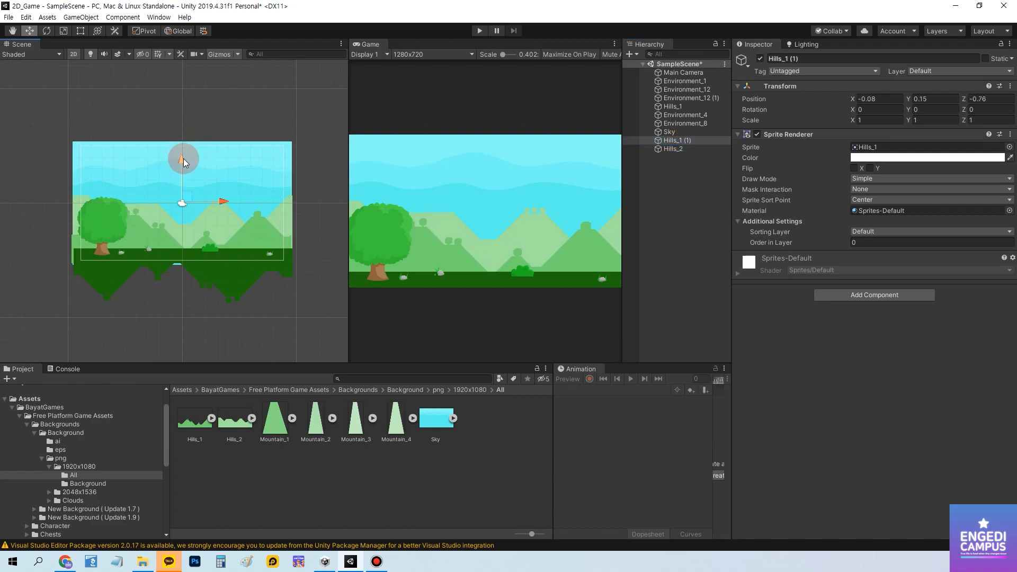
scroll(228, 297, "down", 2)
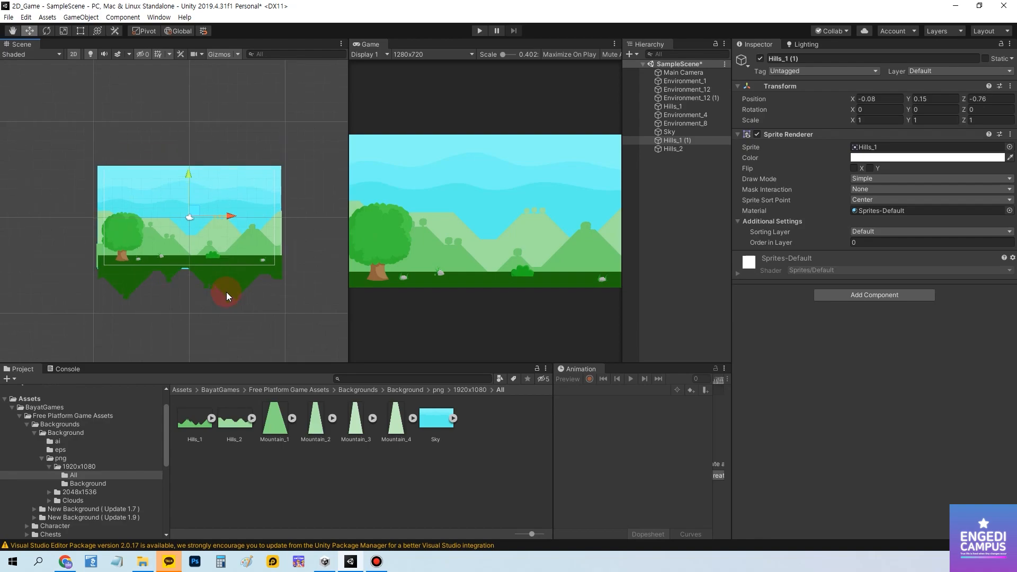
Move the Environment_8 rock against the tree trunk, at about X -6.53, Y -4.23.
left_click(682, 124)
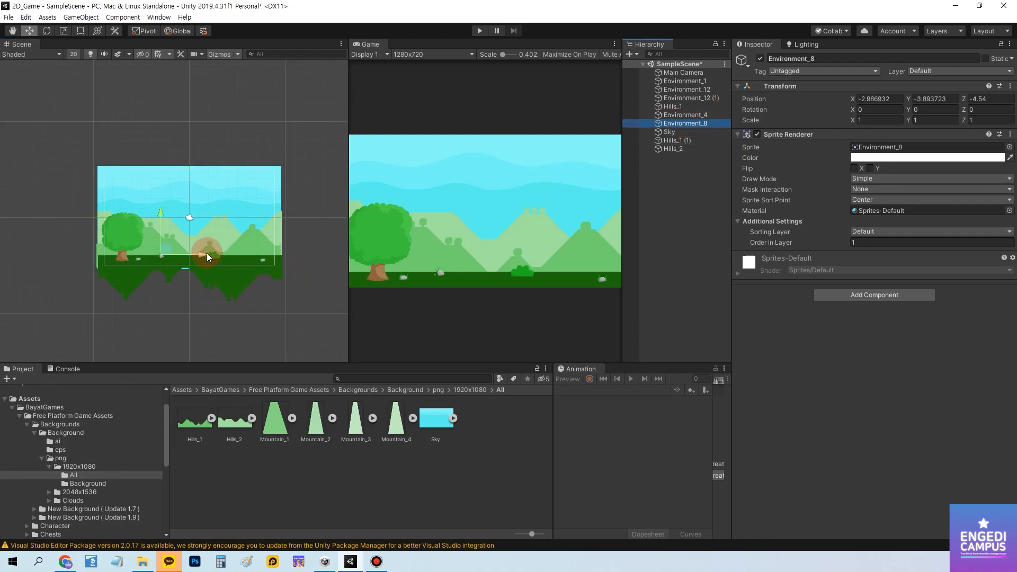
left_click_drag(202, 254, 167, 259)
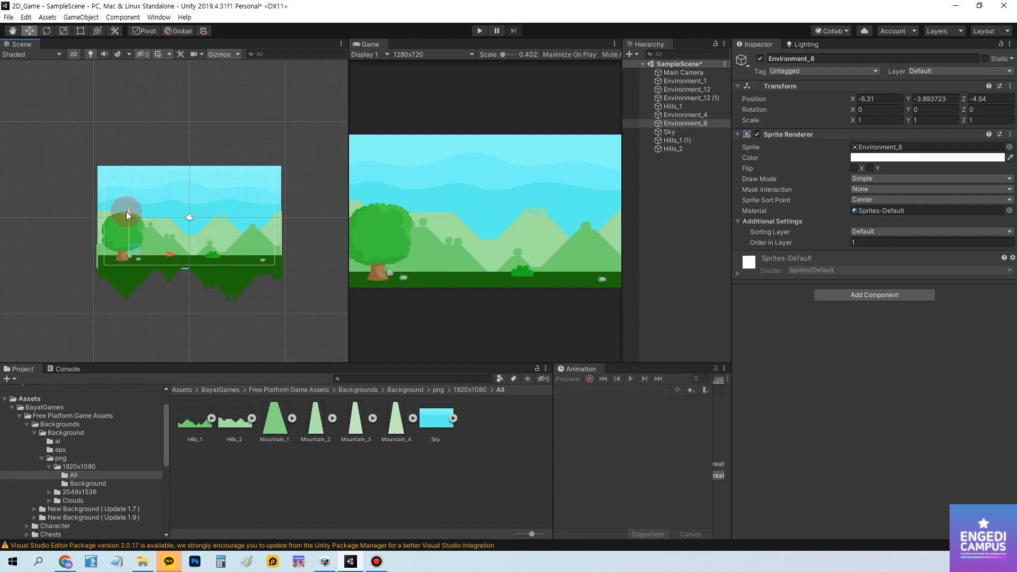
left_click_drag(128, 215, 132, 217)
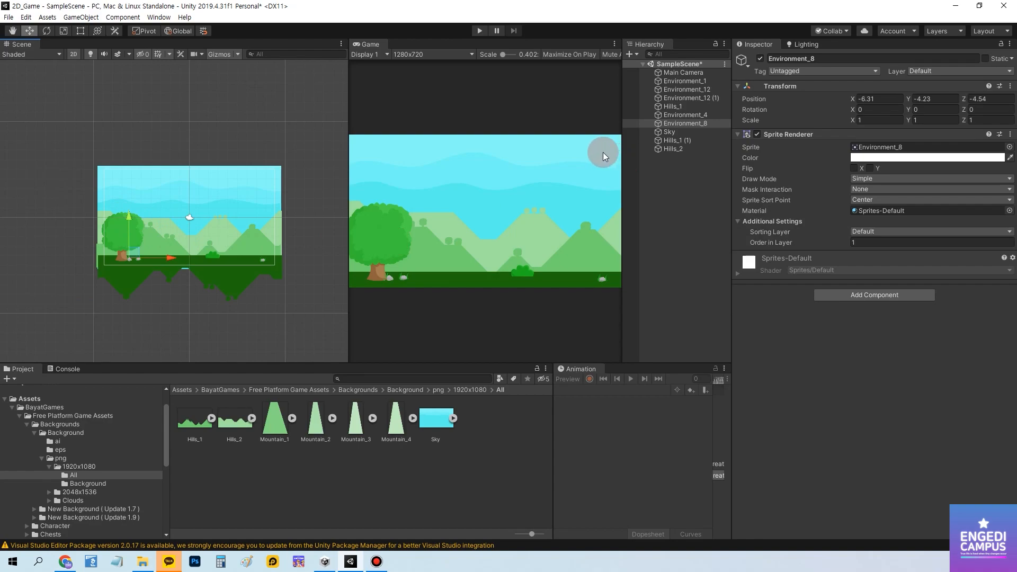
left_click(690, 115)
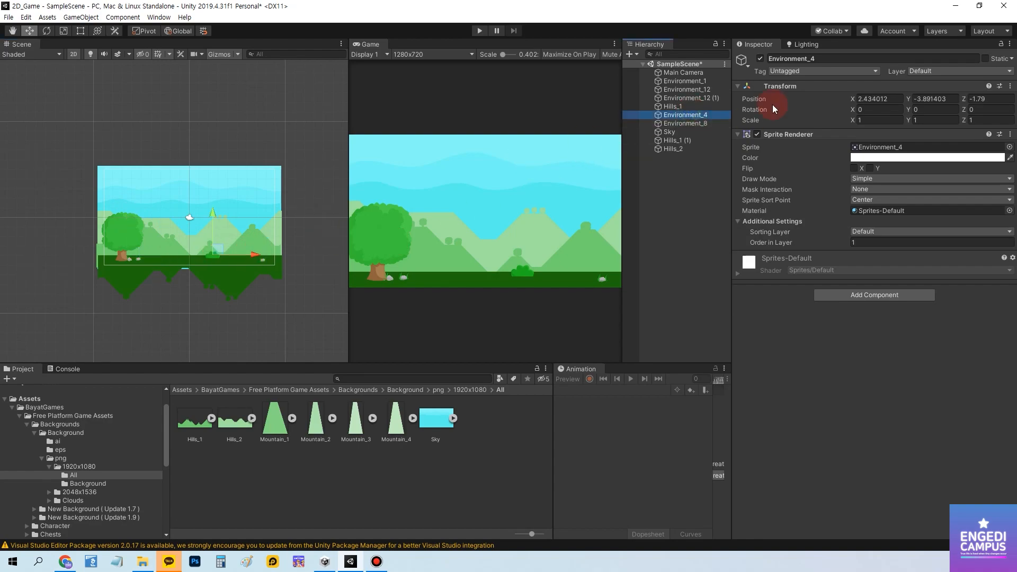
left_click(696, 98)
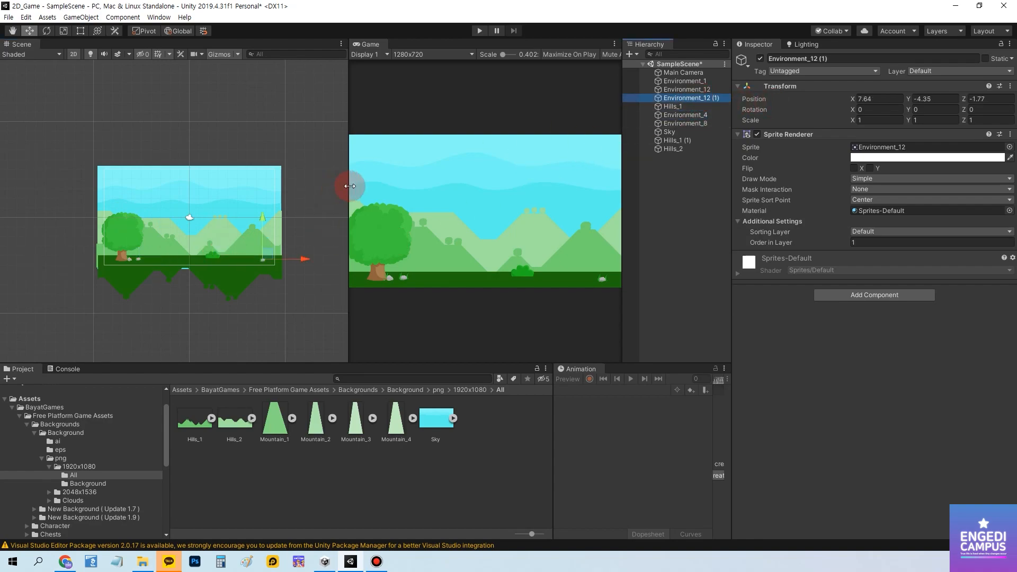
left_click(132, 261)
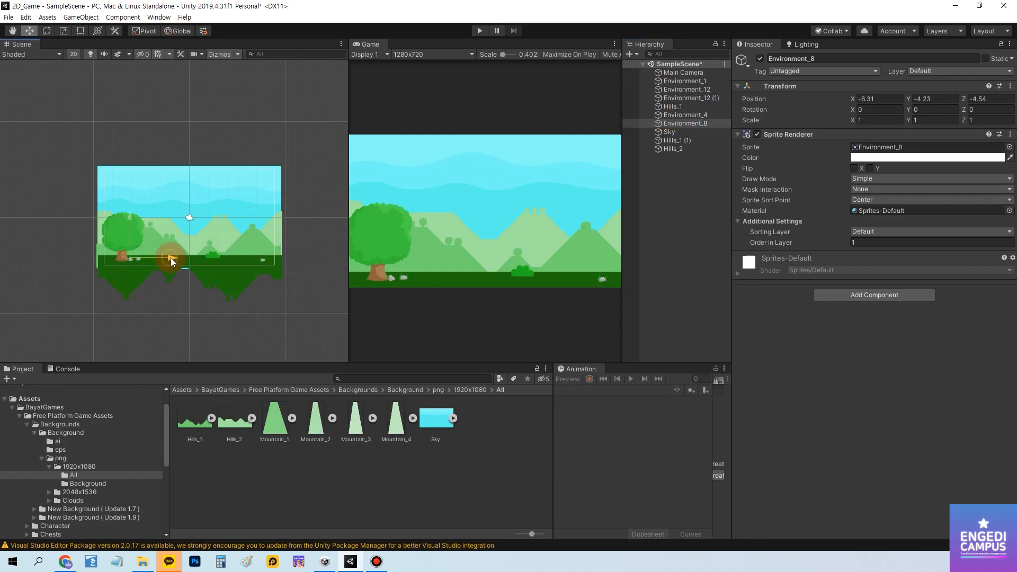
left_click_drag(172, 261, 151, 278)
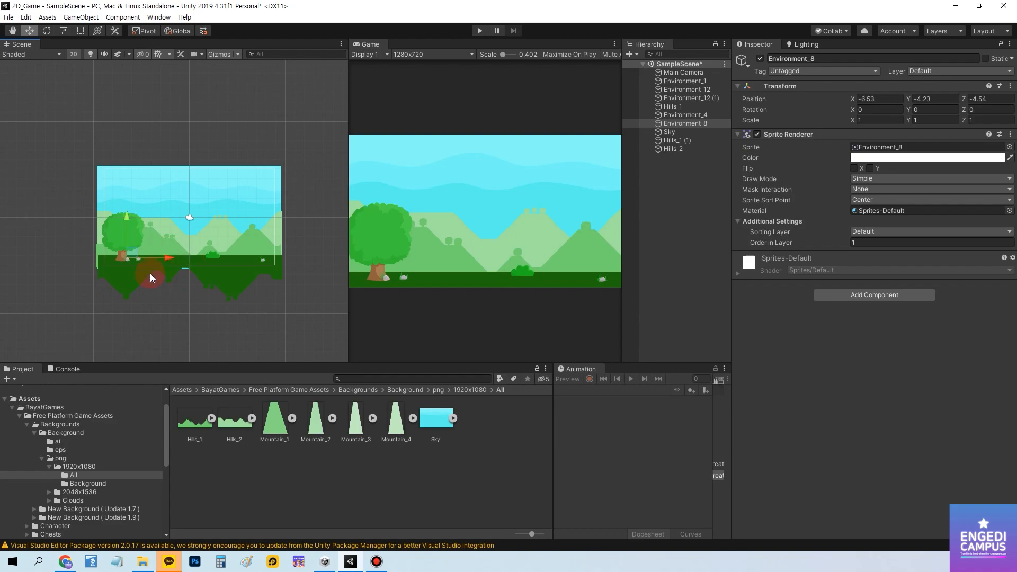
Move the Environment_12 rock near the tree to about X -4.93, Y -3.91 and save the scene.
scroll(142, 265, "up", 3)
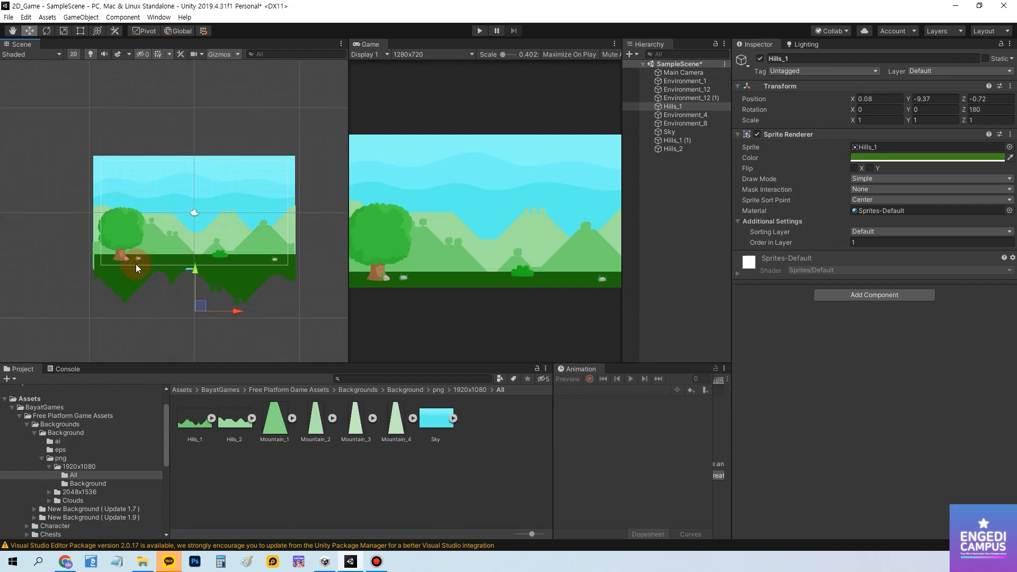
left_click(142, 263)
left_click(142, 263)
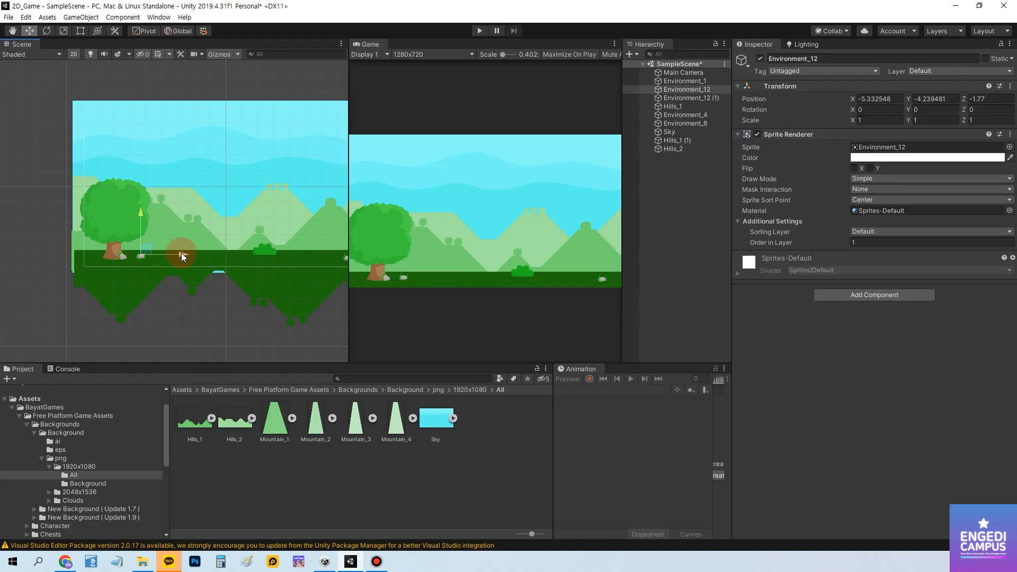
left_click_drag(182, 256, 189, 257)
left_click_drag(149, 216, 149, 211)
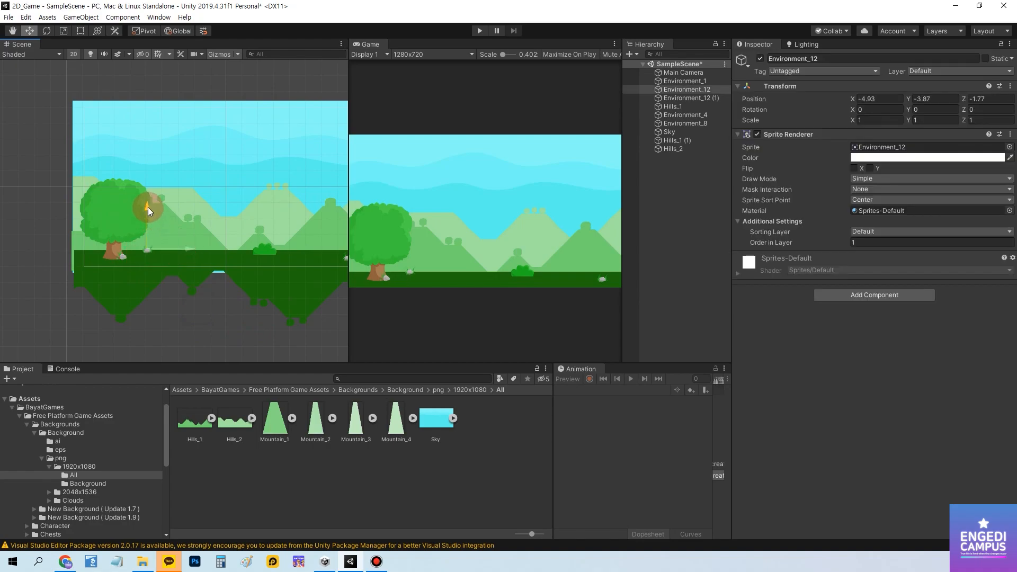
left_click(597, 284)
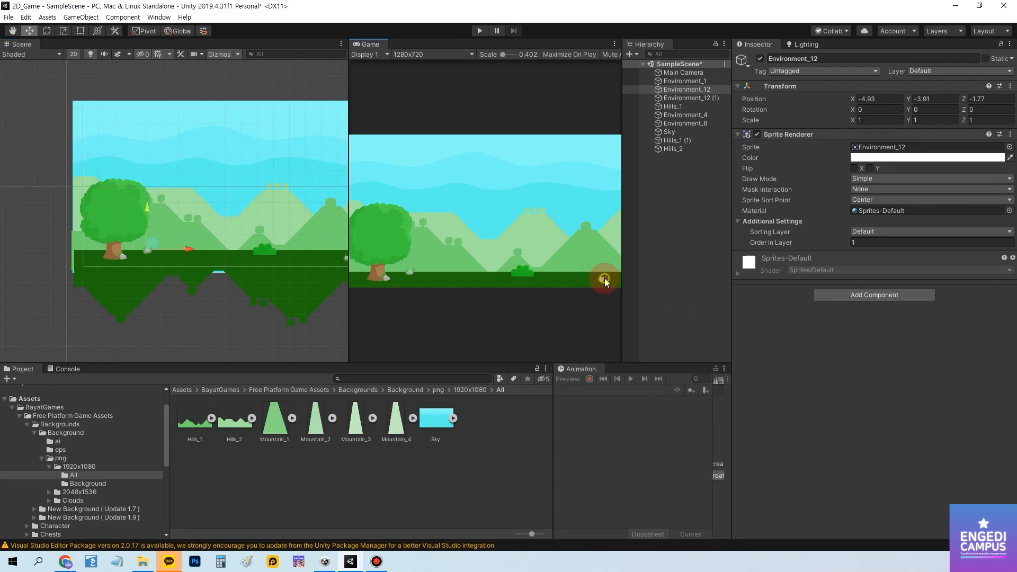
scroll(264, 292, "down", 1)
scroll(265, 293, "down", 1)
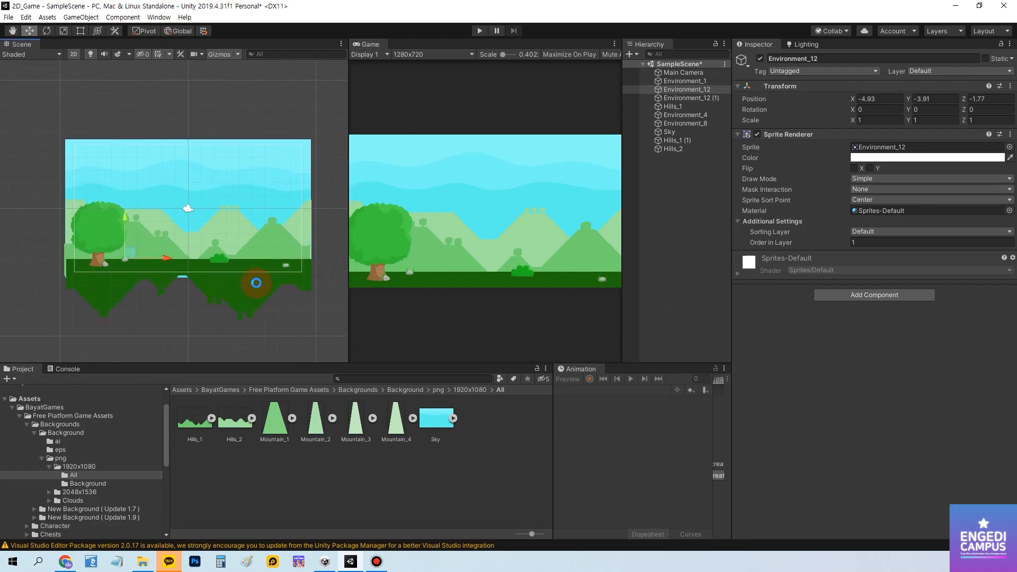
key("ctrl+s")
left_click(288, 330)
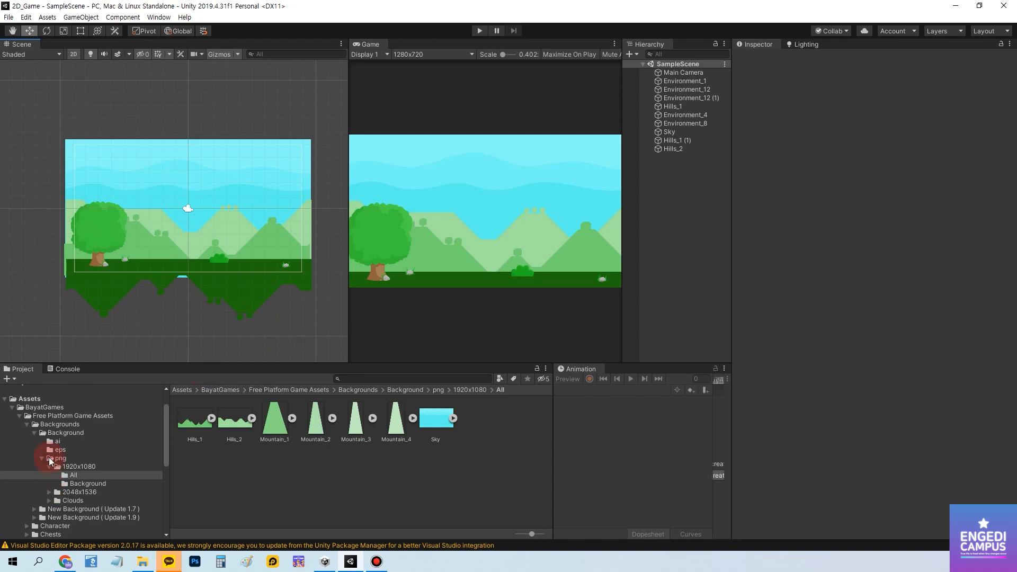
Rename the SampleScene file in the Scenes folder as START and reload the open scene.
left_click(34, 404)
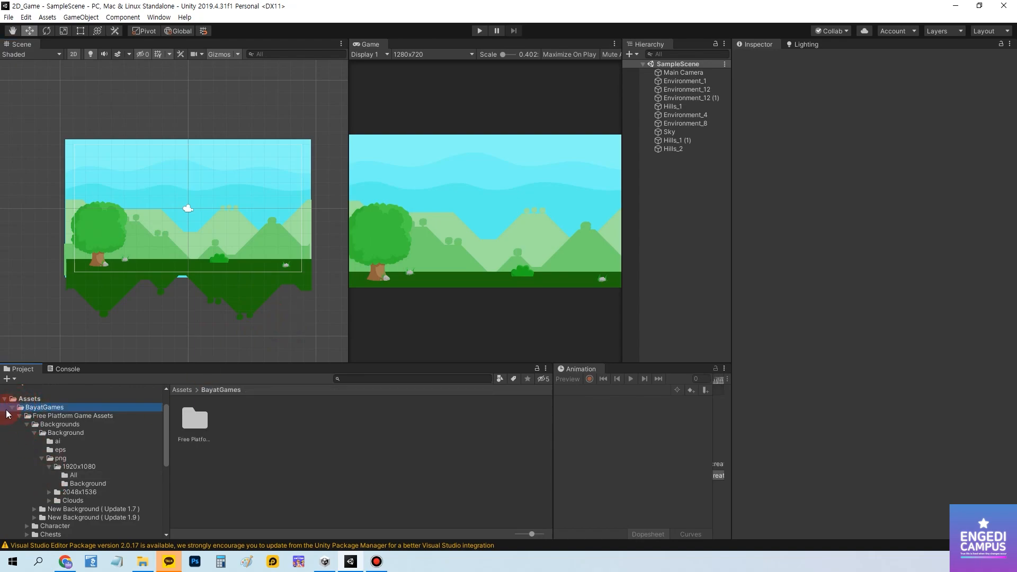
left_click(12, 407)
left_click(36, 448)
left_click(195, 419)
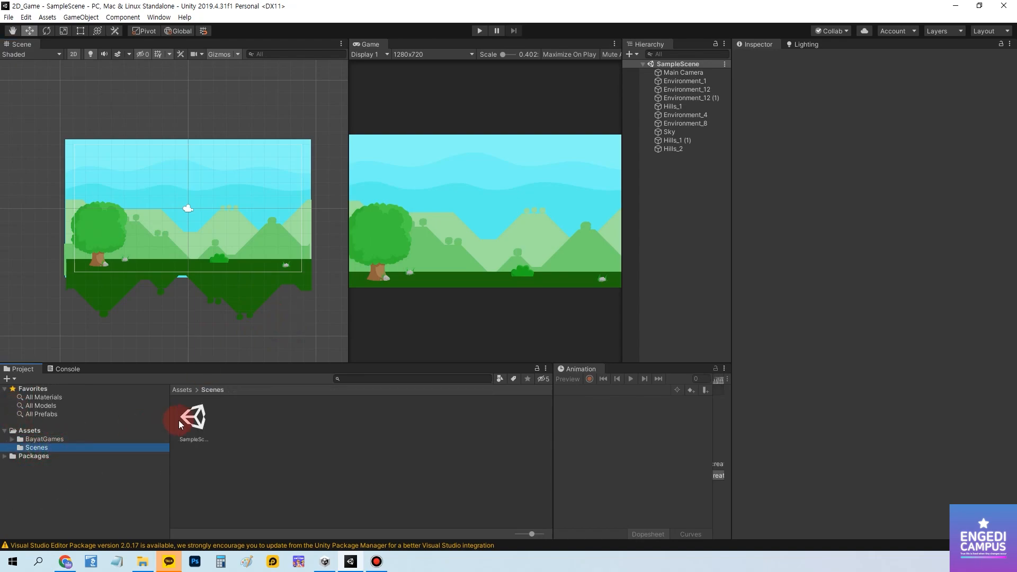
left_click(202, 441)
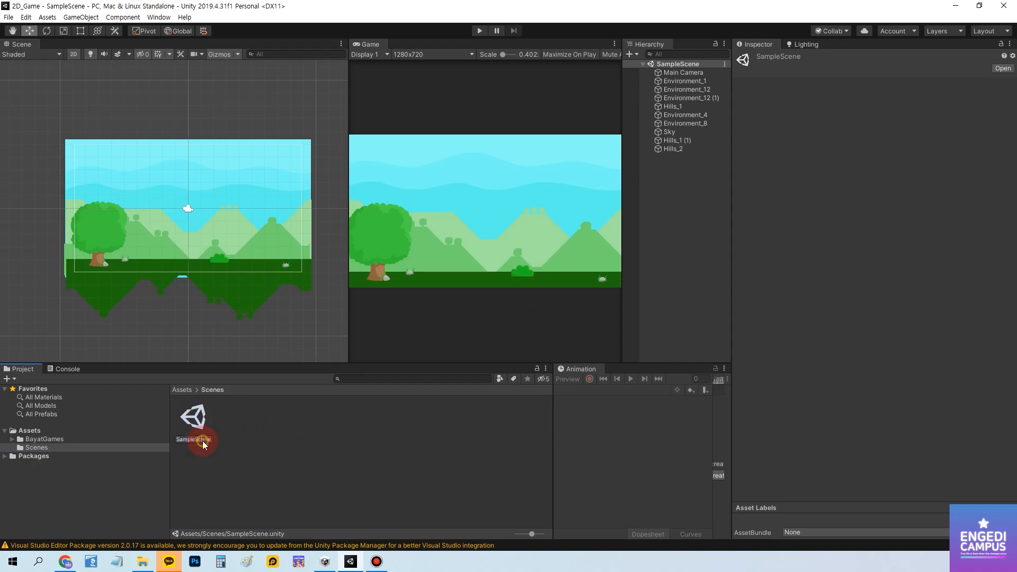
type("START")
key("Return")
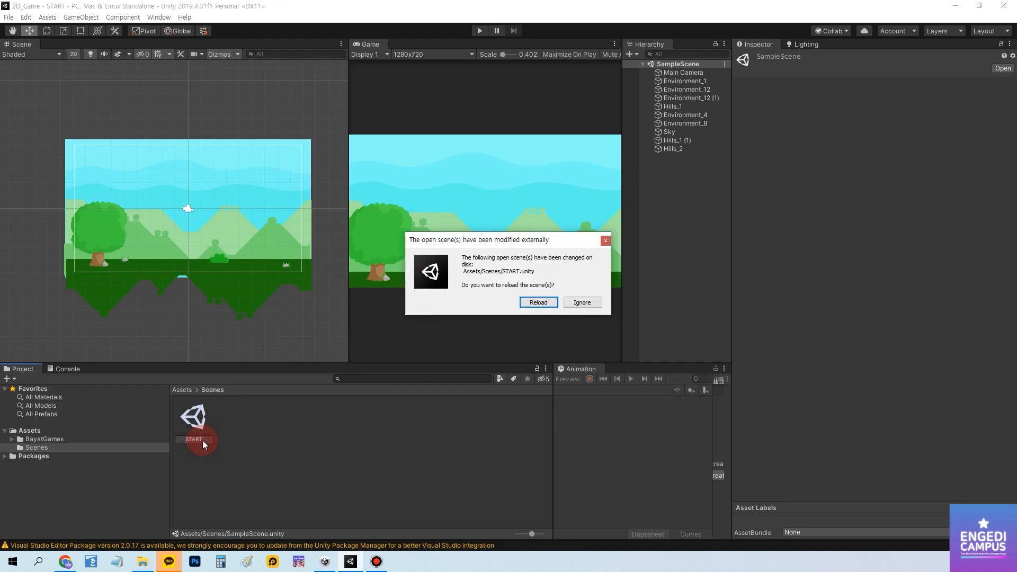
left_click(536, 303)
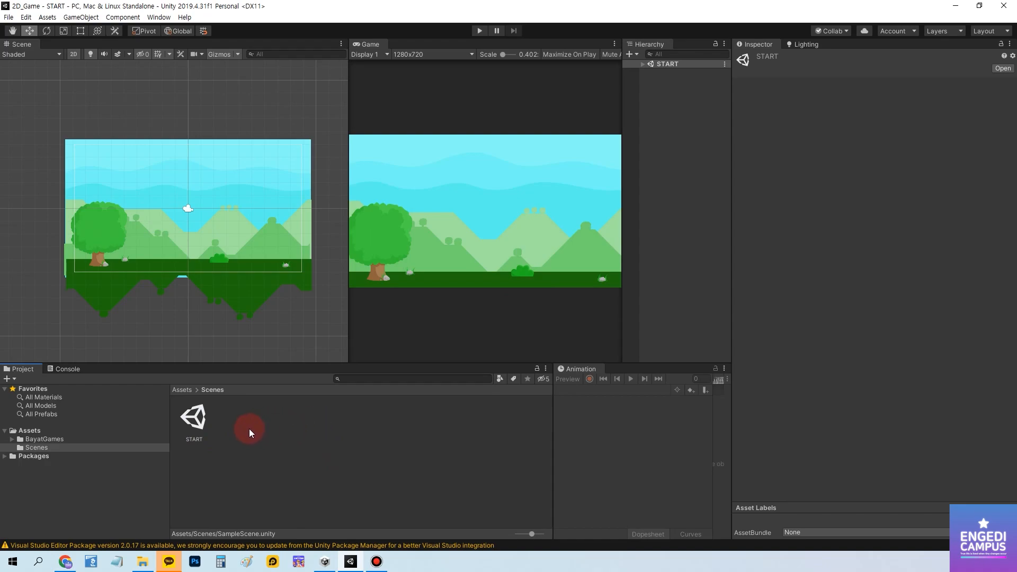
left_click(207, 341)
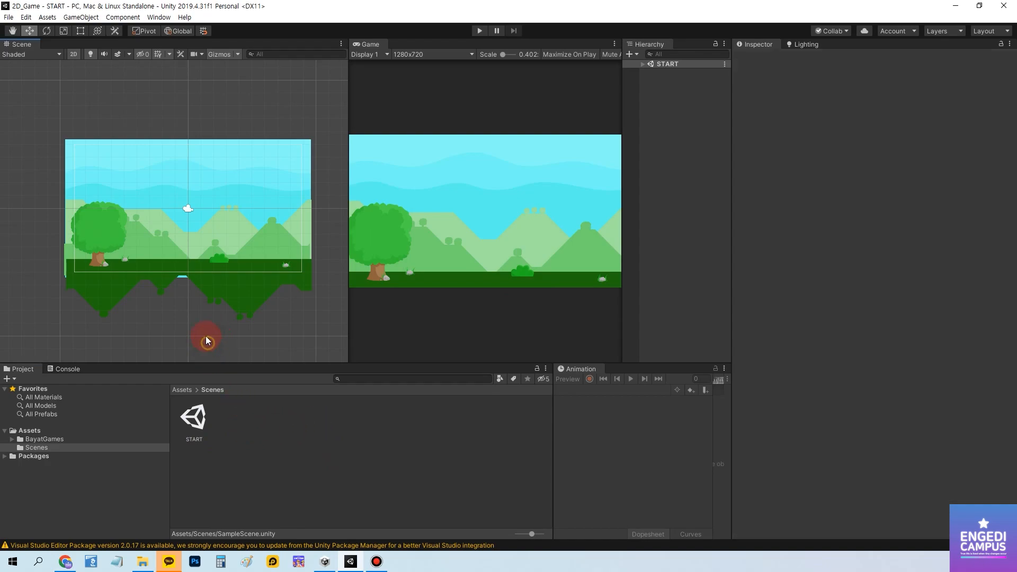
List the START scene's objects and inspect the 1x and 2x character sheets in the Idle animation folder.
left_click(641, 63)
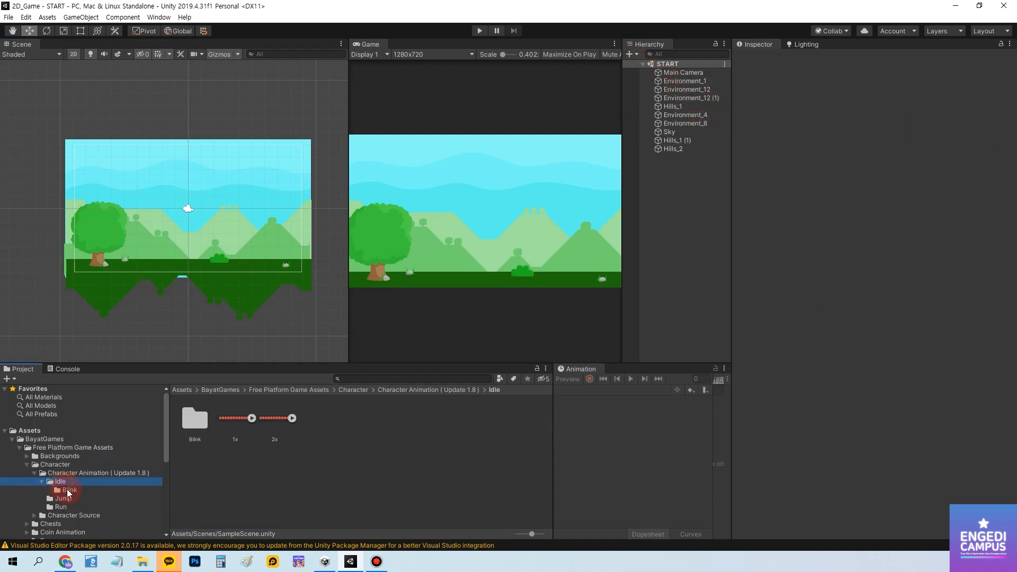
left_click(238, 422)
left_click(275, 426)
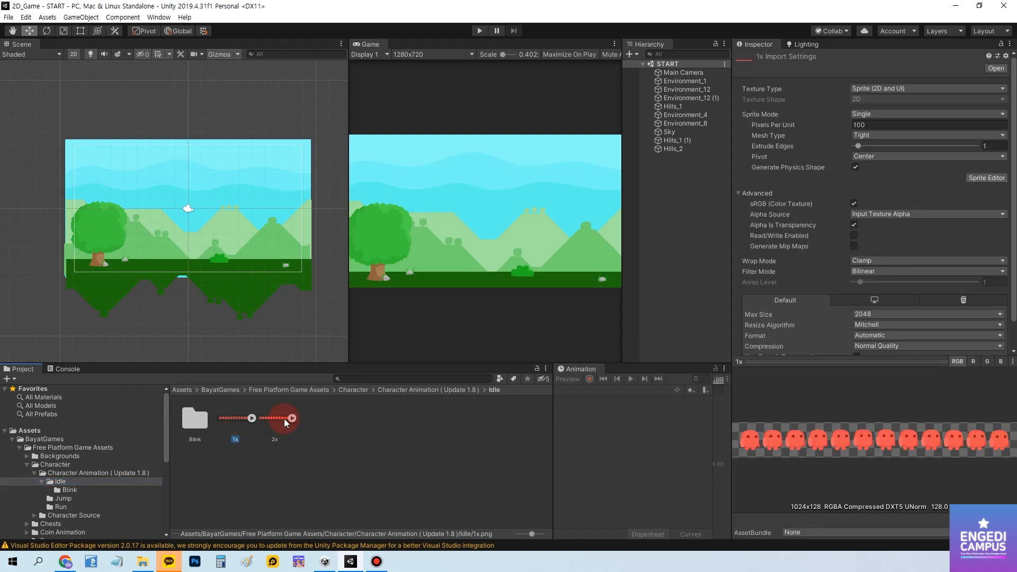
Open the 2x folder of separate character parts under Character Source > png.
left_click(42, 483)
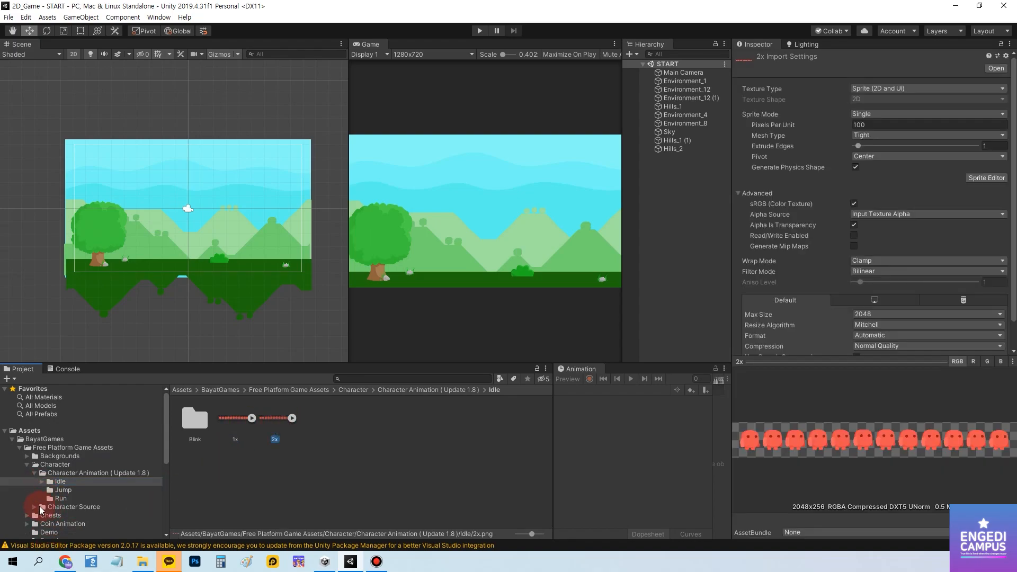
left_click(35, 507)
left_click(49, 507)
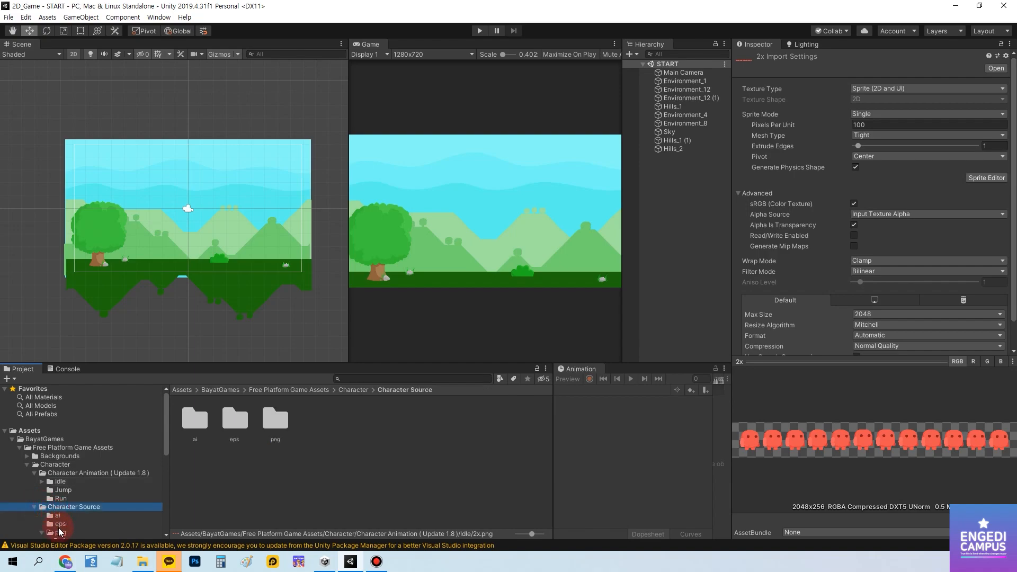
left_click(60, 532)
scroll(87, 516, "down", 2)
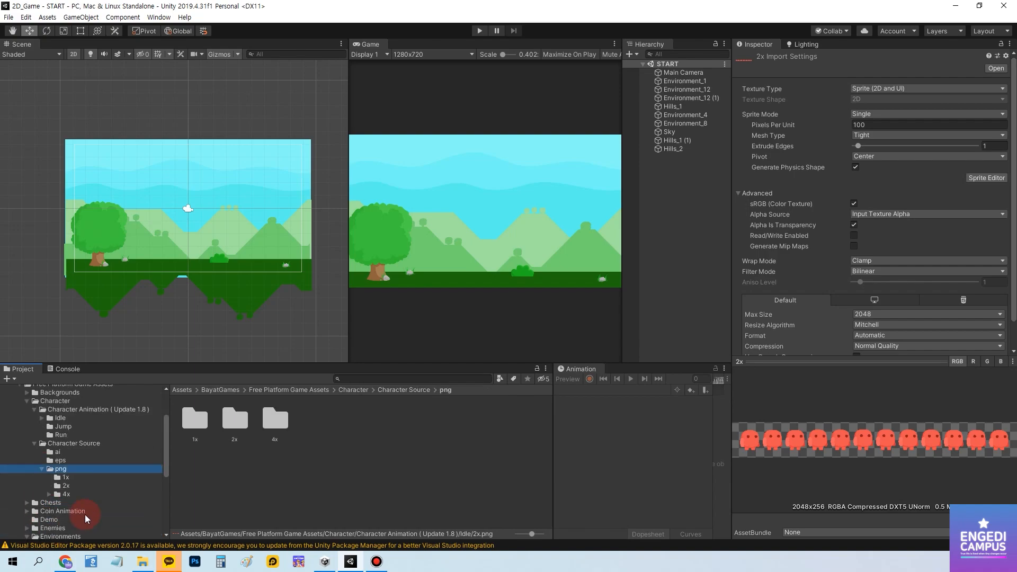
left_click(65, 486)
Place the Body sprite beside the tree at about X -3.04, Y -3.66 and set its Order in Layer to 2.
scroll(139, 306, "up", 5)
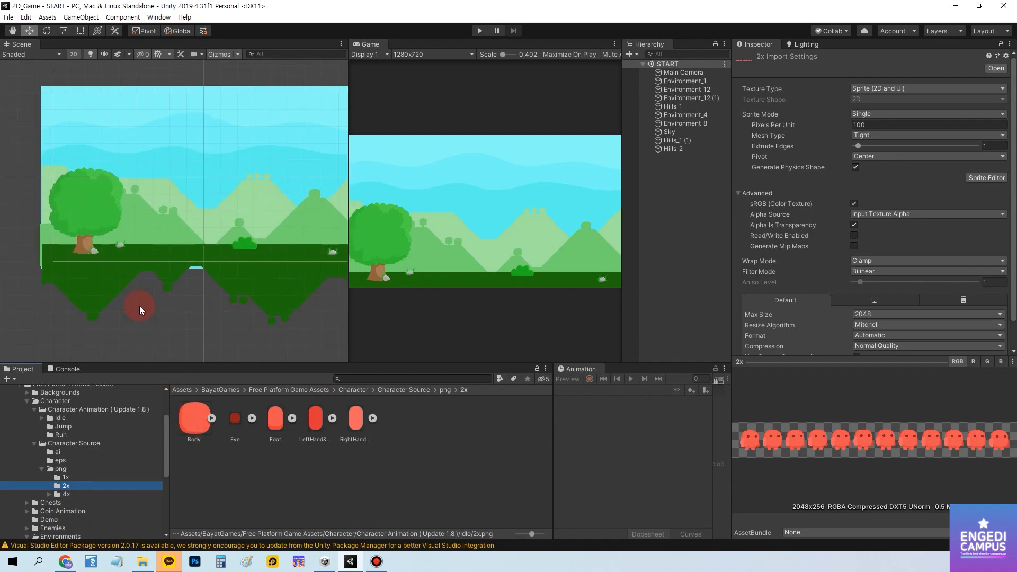
middle_click_drag(214, 307, 264, 356)
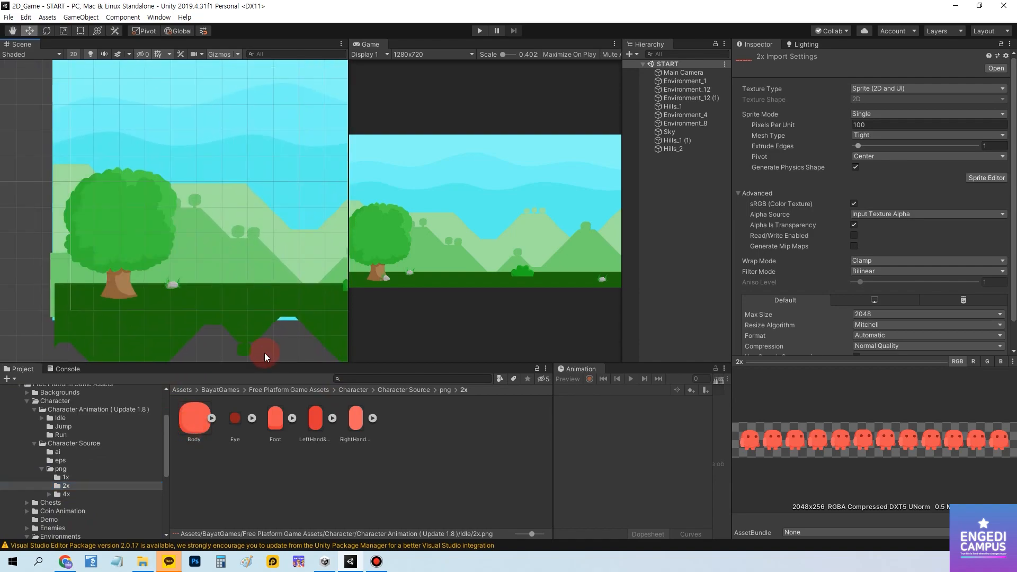
left_click_drag(221, 275, 243, 280)
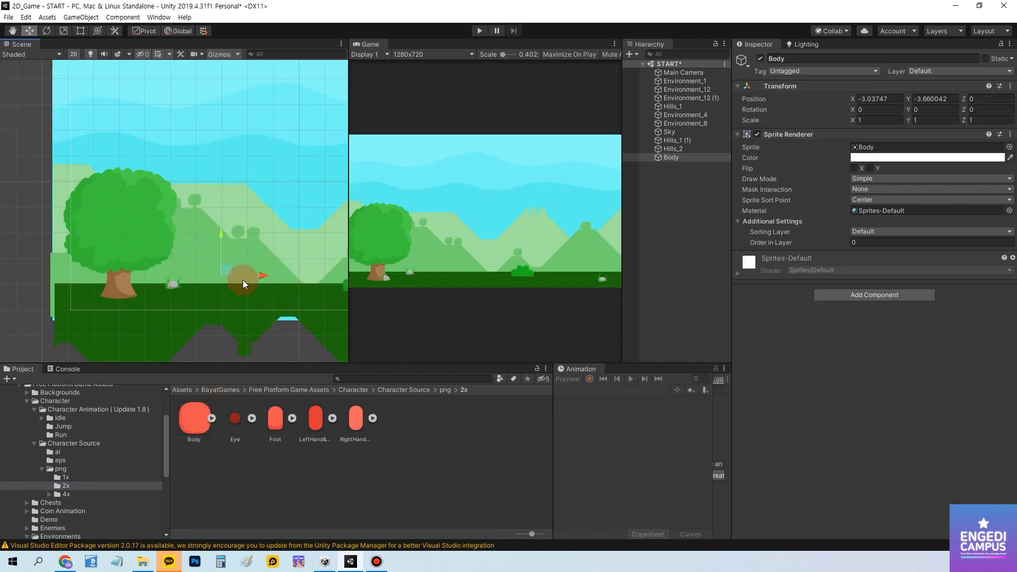
left_click(858, 242)
type("2")
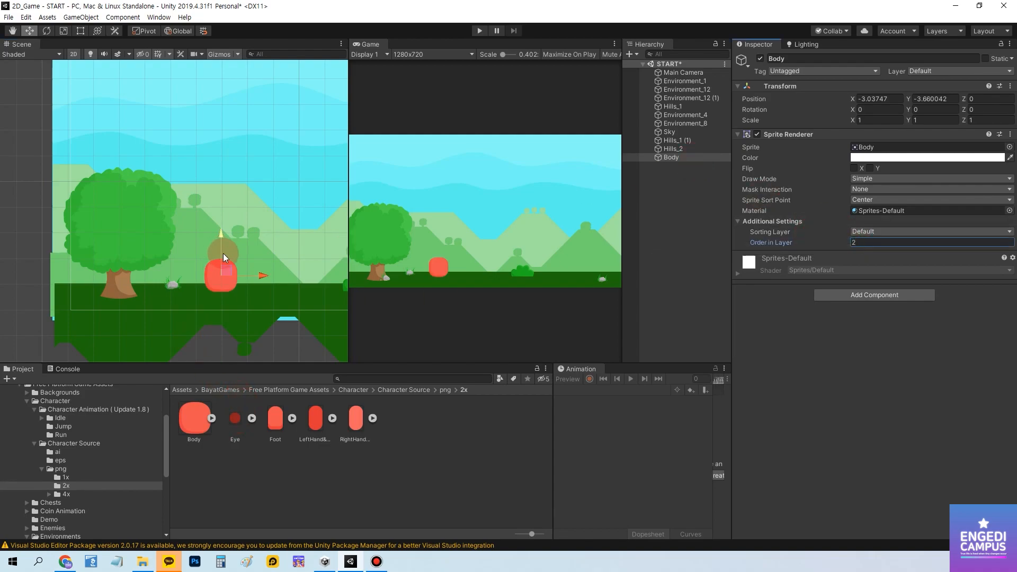
Add the Eye sprite to the upper-left of the body at about X -3.31, Y -3.32 with Order in Layer 2.
scroll(223, 254, "up", 10)
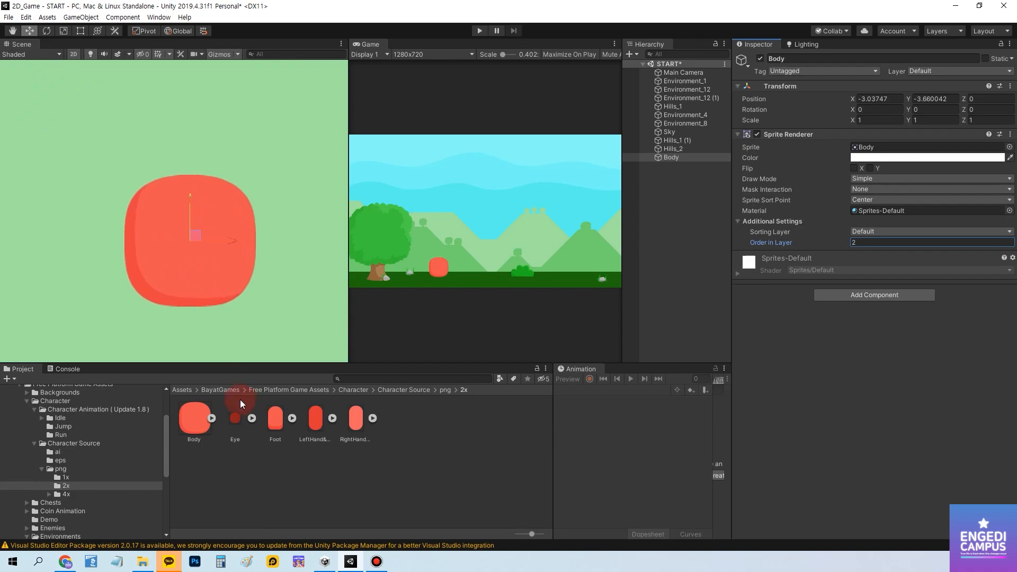
left_click_drag(240, 400, 201, 241)
left_click_drag(151, 208, 154, 207)
left_click(880, 244)
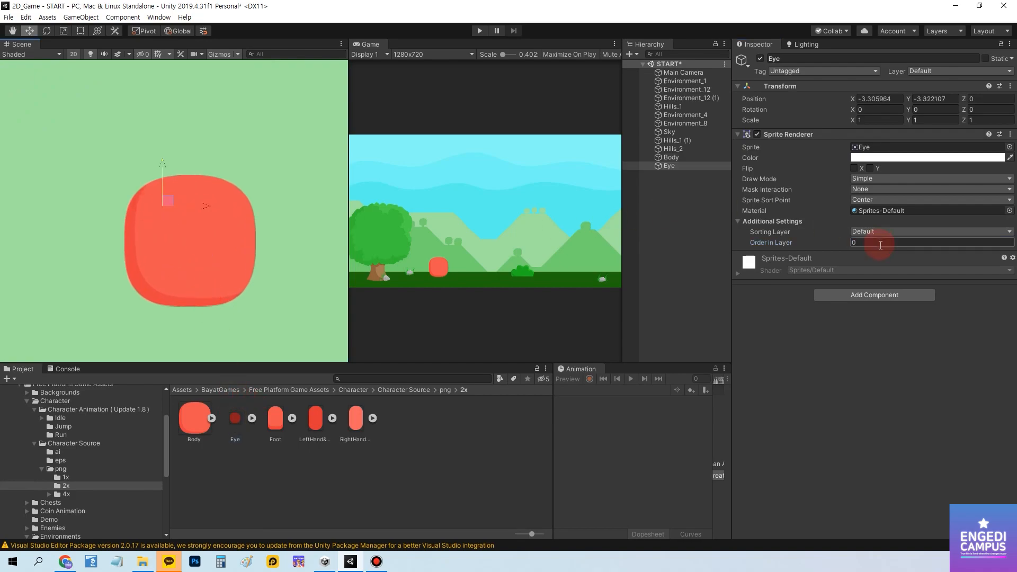
type("2")
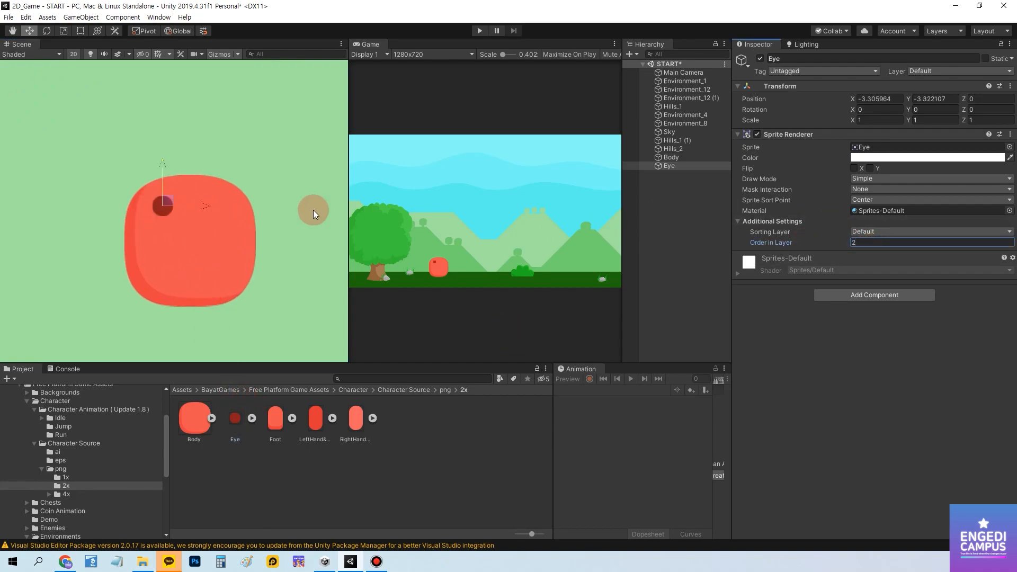
Duplicate the Eye object and move the copy horizontally to the right side of the face.
left_click(148, 163)
left_click(672, 159)
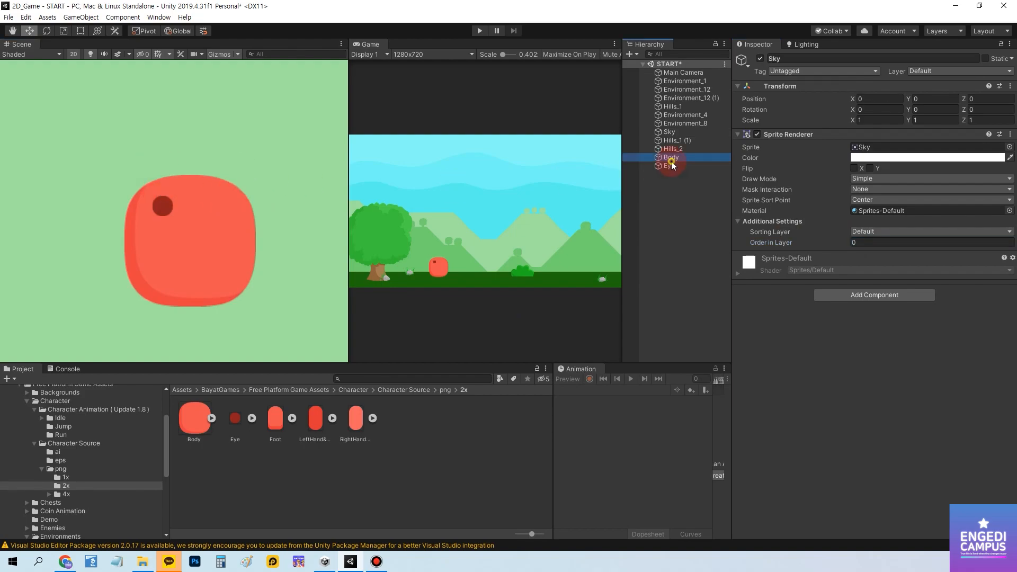
left_click(672, 167)
key("ctrl+d")
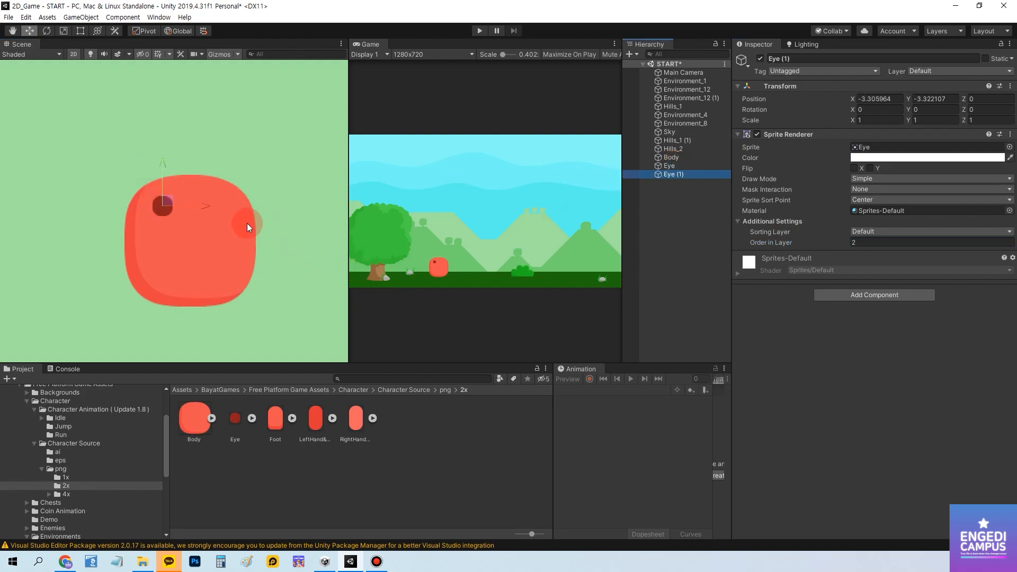
left_click_drag(202, 206, 251, 210)
Move both eyes together slightly down and right, to about Y -3.38 with the left eye near X -3.25.
left_click(670, 165, "ctrl")
left_click_drag(213, 159, 214, 164)
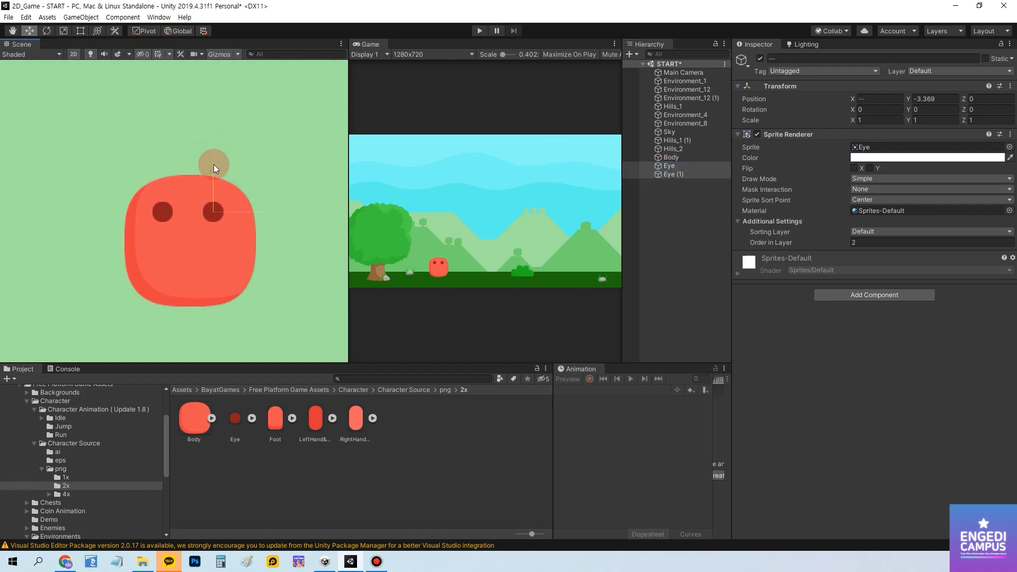
mouse_move(249, 199)
left_mouse_down()
mouse_move(259, 209)
mouse_move(260, 199)
left_mouse_up()
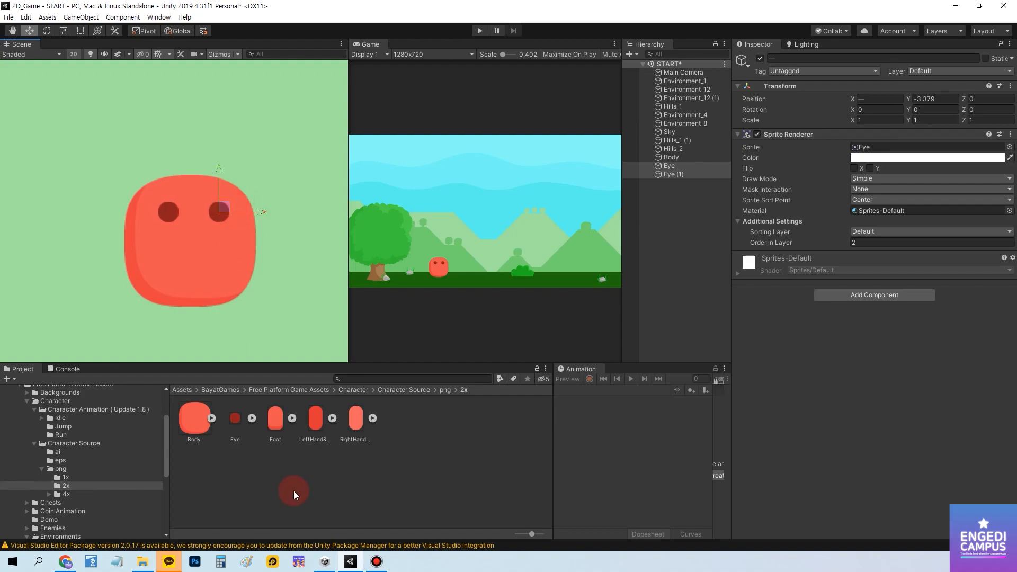
Add a Foot sprite under the body with Order in Layer 2 and duplicate it for a second foot at about X -2.83, Y -4.26.
left_click_drag(279, 424, 171, 304)
left_click(827, 242)
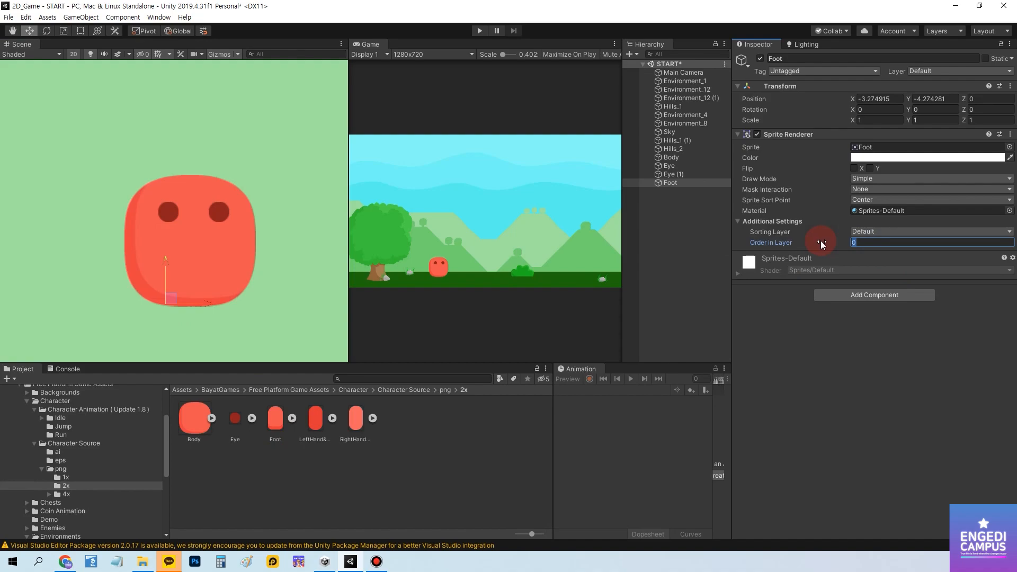
type("2")
left_click_drag(165, 262, 165, 261)
left_click_drag(203, 302, 252, 303)
key("ctrl+d")
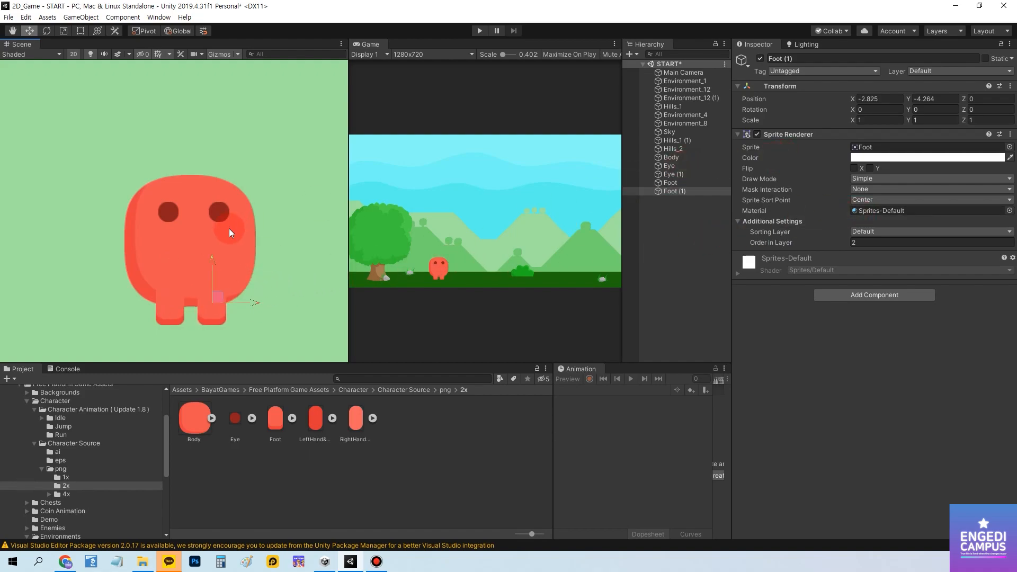
Set the Order in Layer of the Body and both eyes to 3 so they draw in front of the feet.
left_click(863, 242)
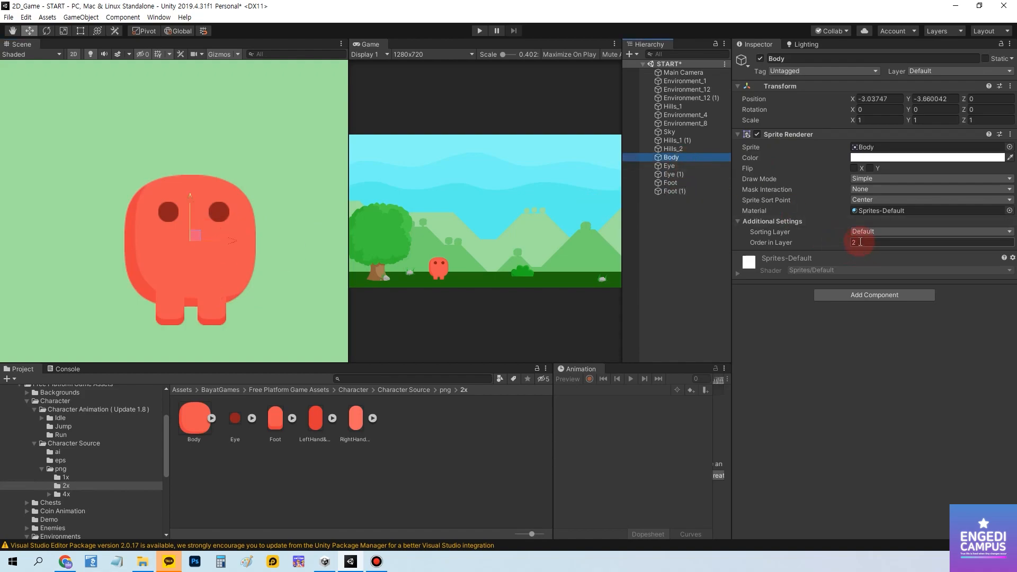
type("3")
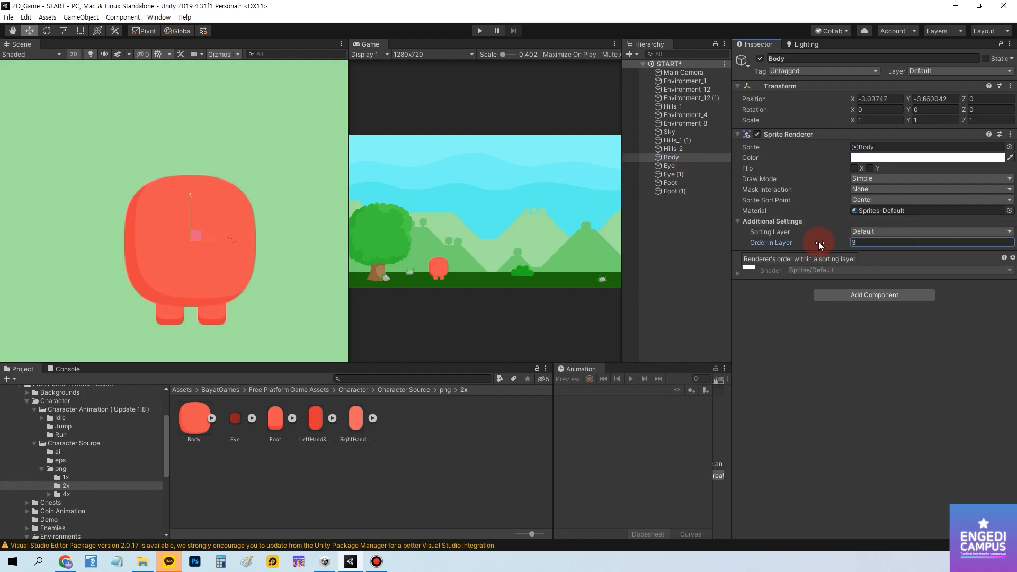
left_click(670, 166)
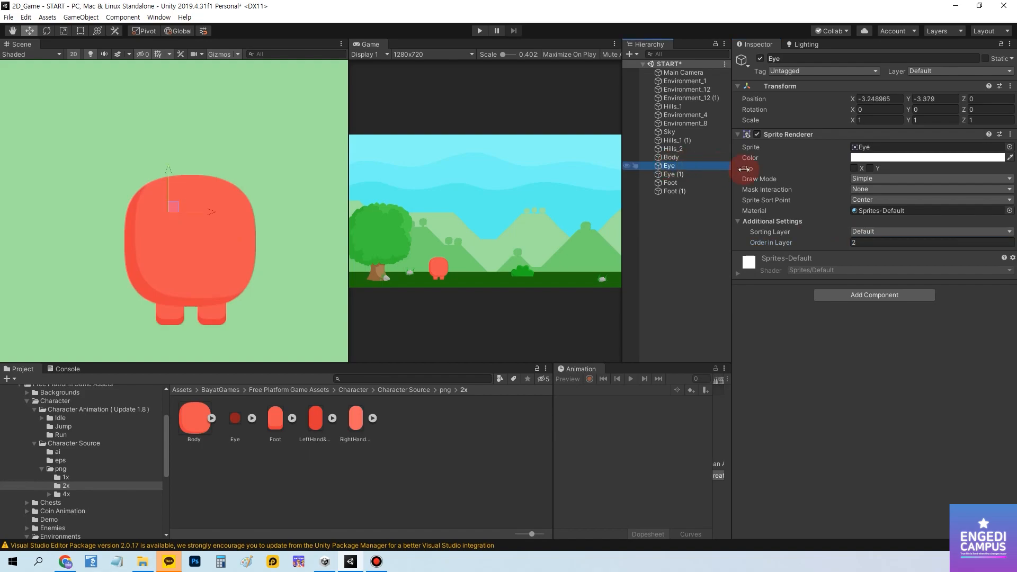
left_click(672, 174, "shift")
left_click(868, 244)
type("3")
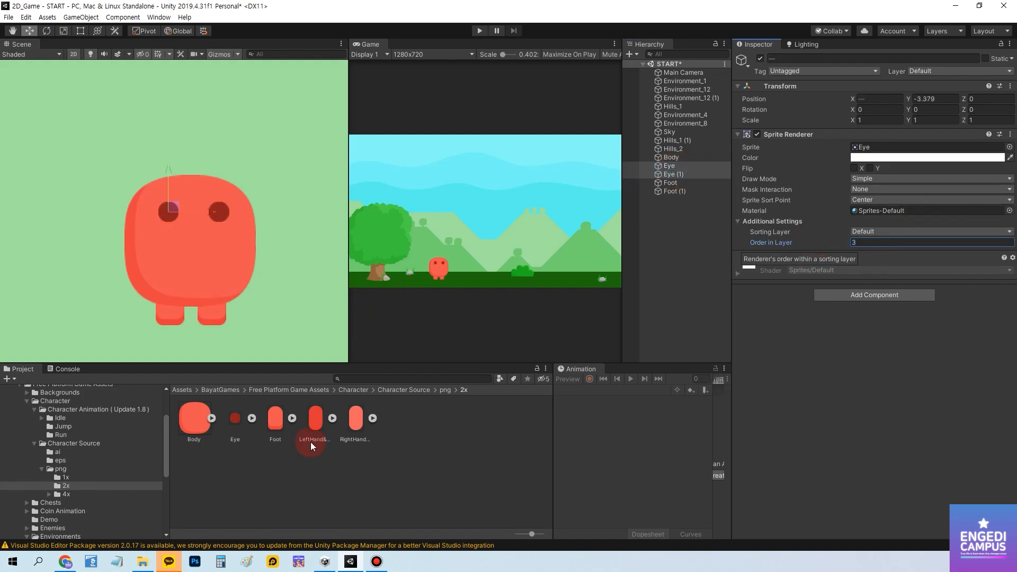
Add the LeftHand&Arm sprite at the body's right edge, about X -2.38, Y -3.84, with Order in Layer 2.
left_click_drag(311, 442, 287, 287)
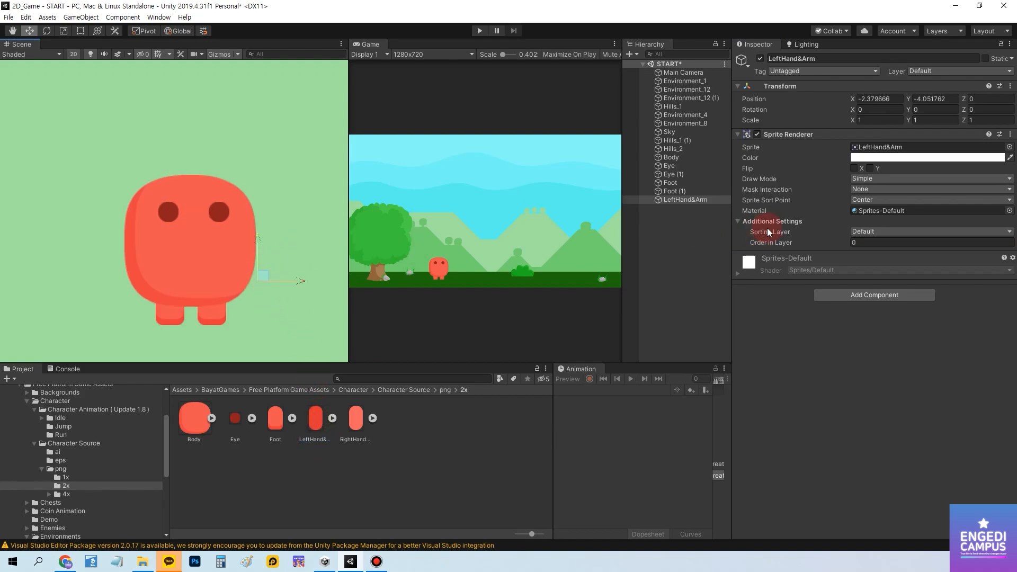
left_click(853, 242)
type("2")
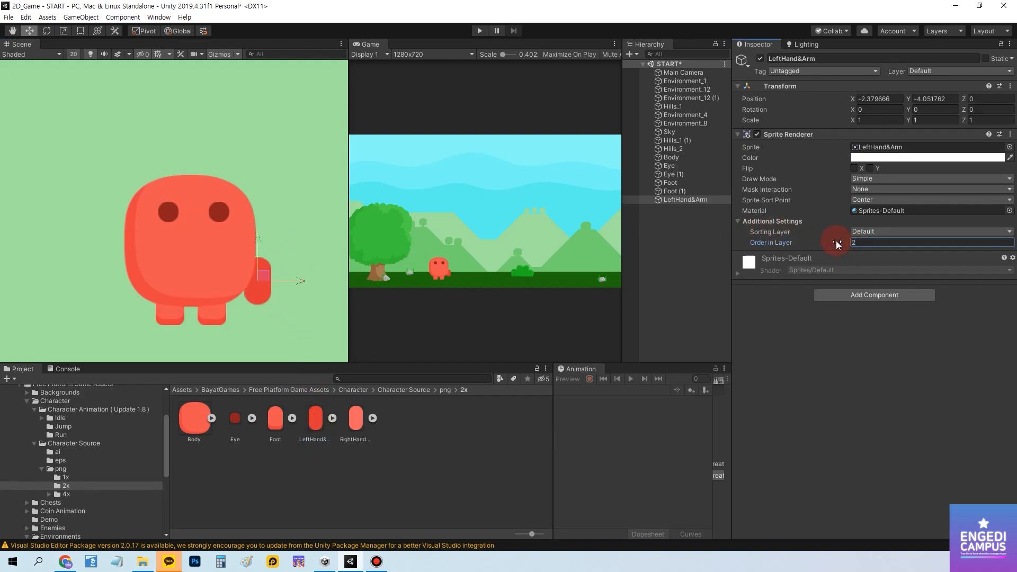
left_click_drag(263, 243, 258, 218)
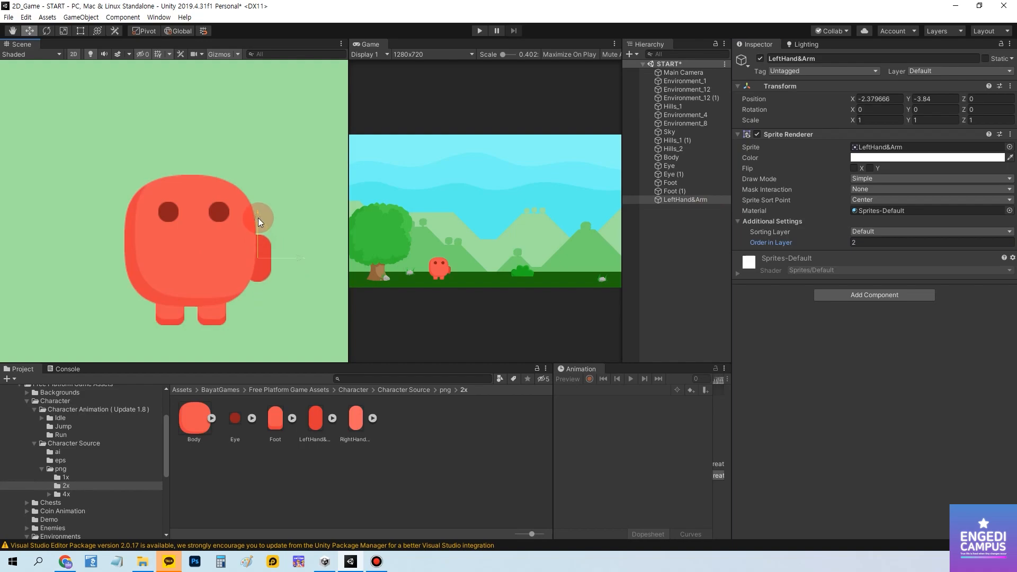
Add the RightHand&Arm sprite over the body's left side at about X -3.50, Y -3.85 with Order in Layer 3.
left_click_drag(355, 418, 124, 260)
left_click(872, 244)
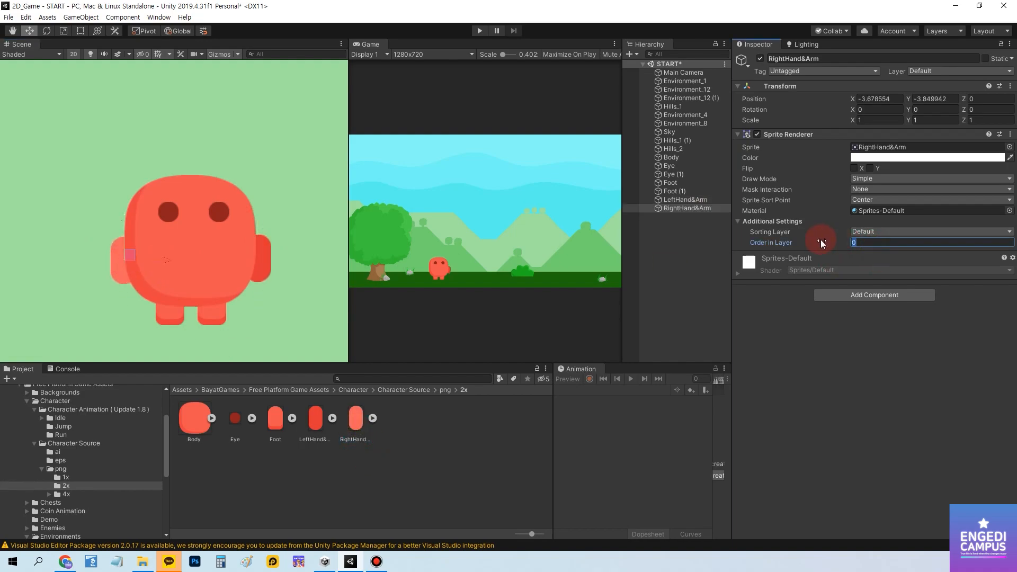
type("3")
left_click_drag(167, 260, 185, 259)
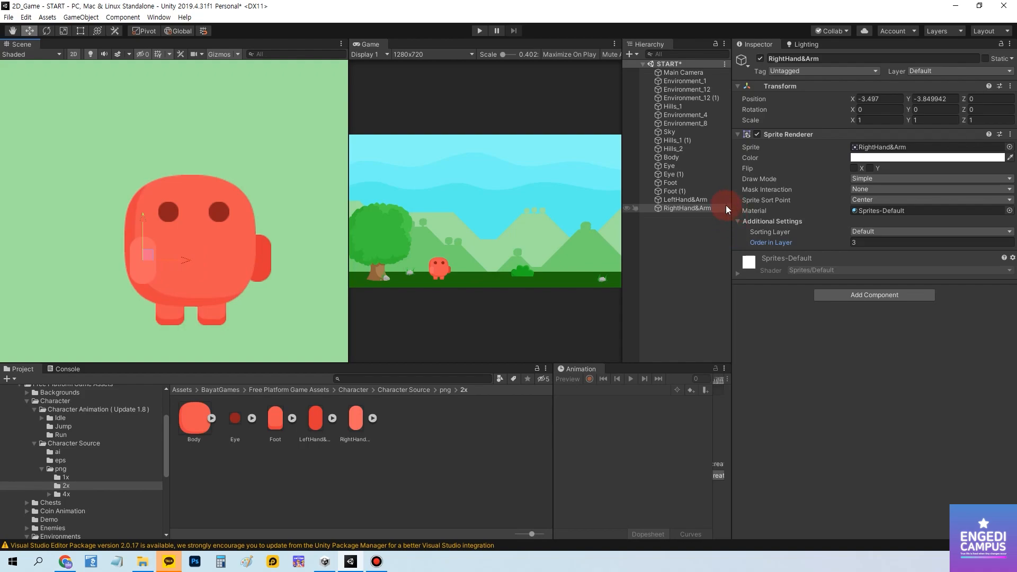
Raise both arms together slightly and save the scene.
left_click(689, 200)
left_click_drag(144, 218, 144, 215)
left_click(293, 390)
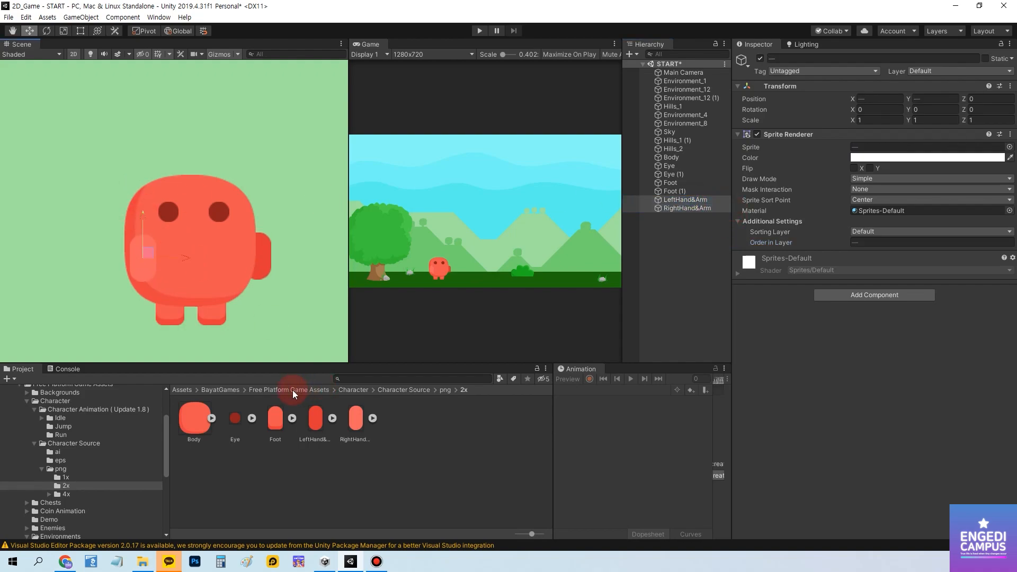
left_click(323, 418)
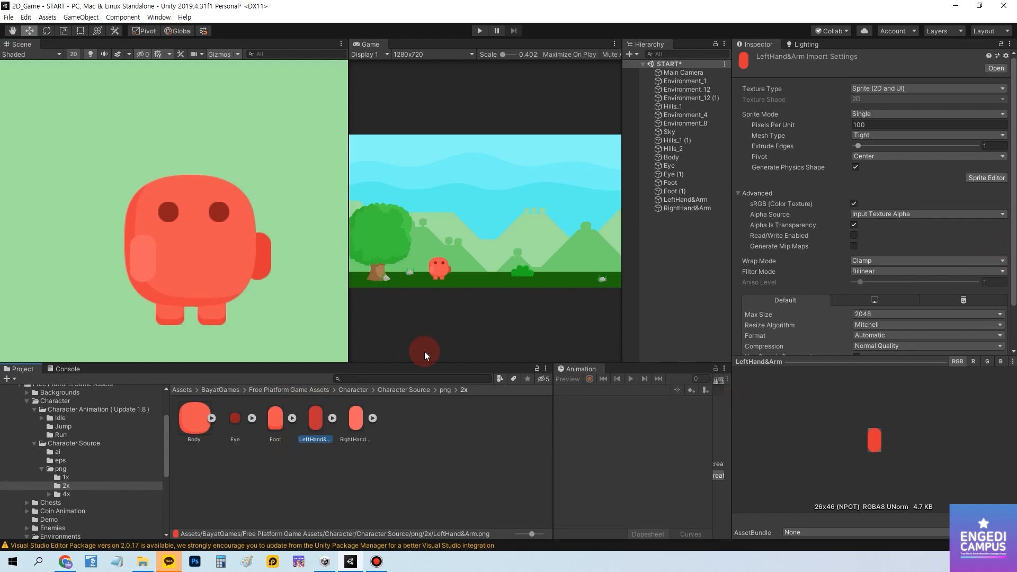
left_click(352, 472)
key("ctrl+s")
Move the LeftHand&Arm sprite's pivot to the top of the arm, about X 0.50, Y 0.90, and apply the import settings.
left_click(314, 422)
left_click(977, 177)
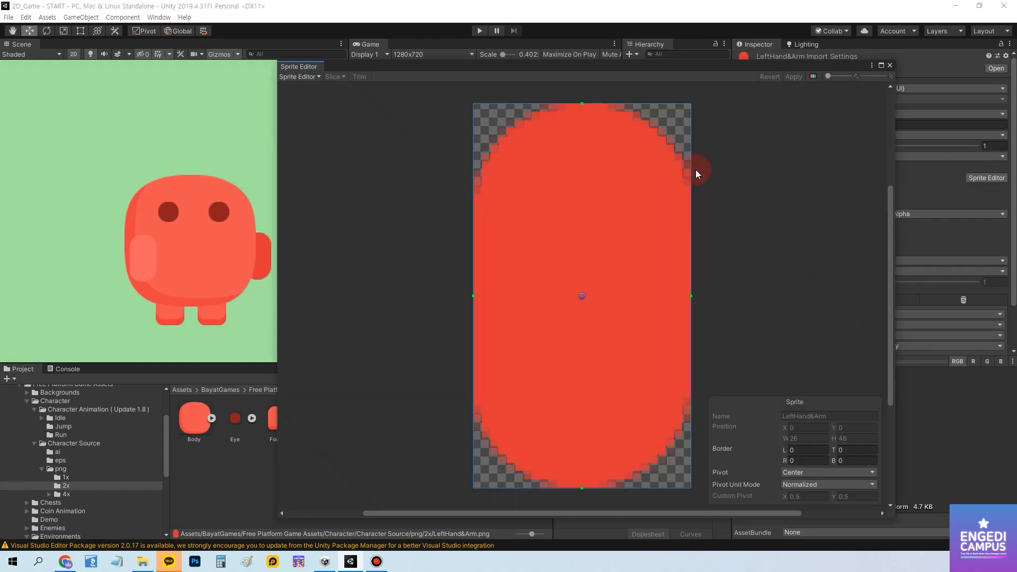
left_click_drag(583, 298, 582, 144)
left_click(890, 65)
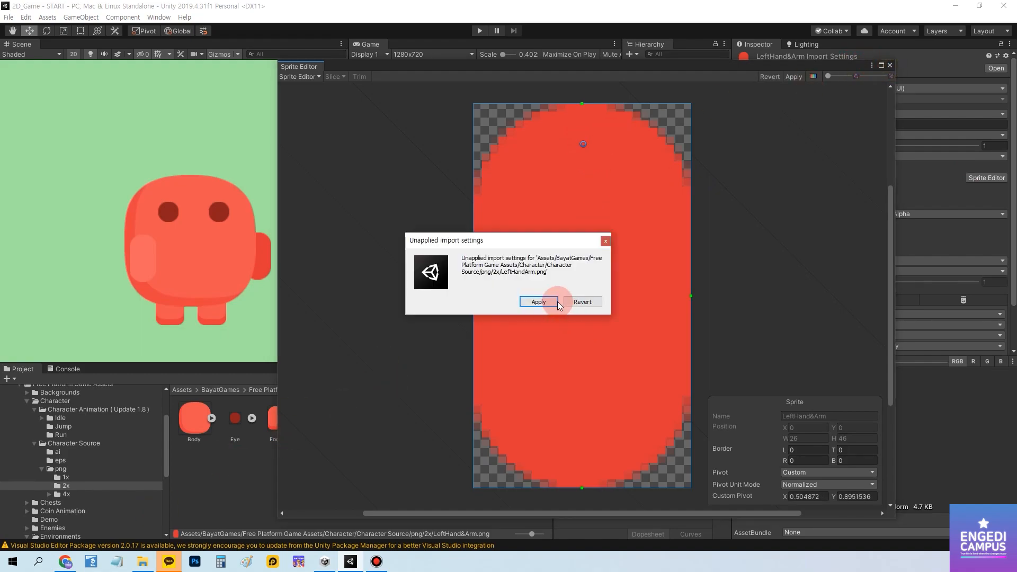
left_click(556, 301)
Give the RightHand&Arm sprite a custom pivot near its top, about X 0.50, Y 0.90, and apply it.
left_click(360, 419)
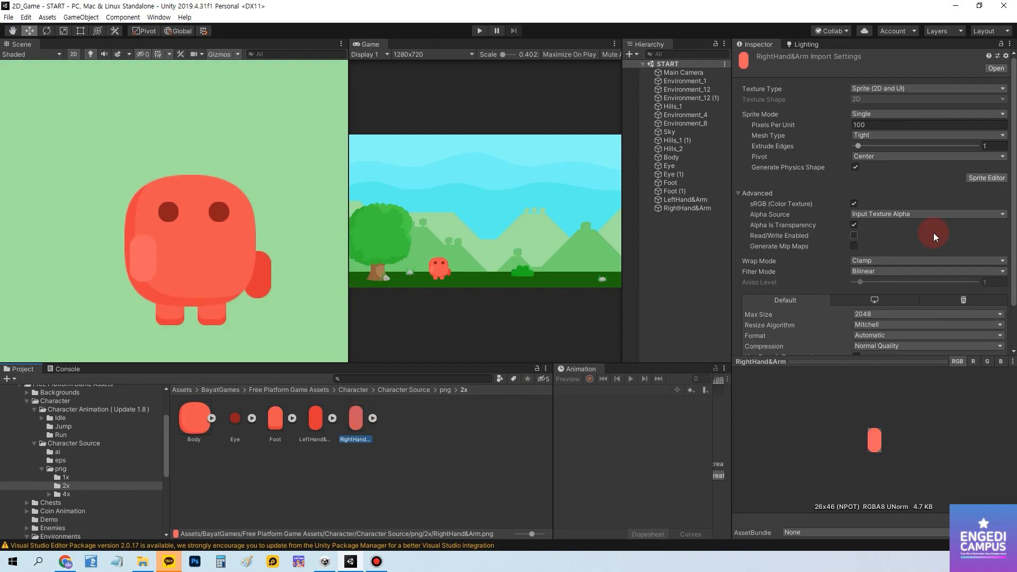
left_click(986, 179)
left_click_drag(581, 296, 583, 141)
left_click(793, 77)
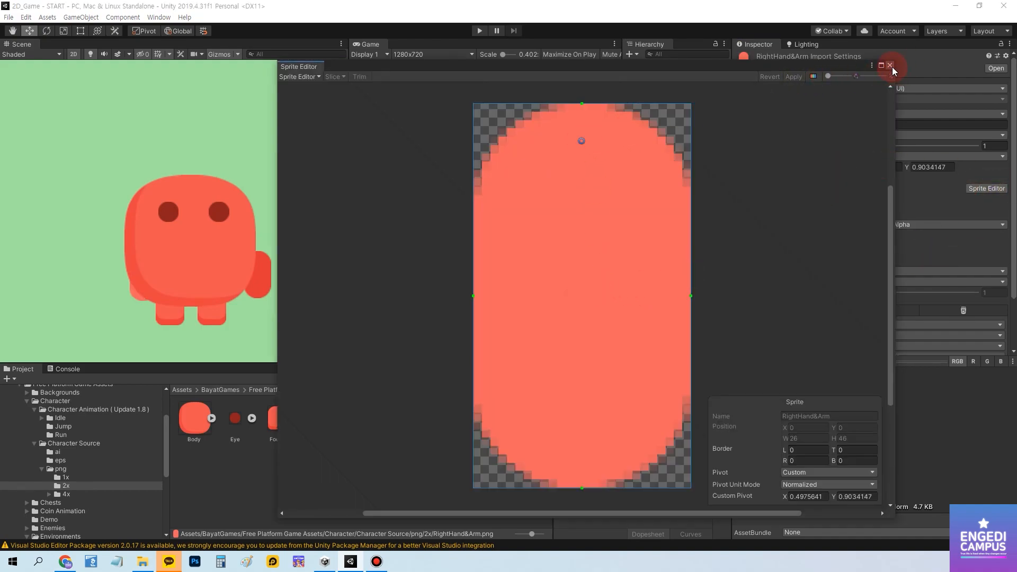
left_click(889, 65)
Give the Foot sprite a custom pivot near its top, about X 0.50, Y 0.88, and apply it.
left_click(277, 418)
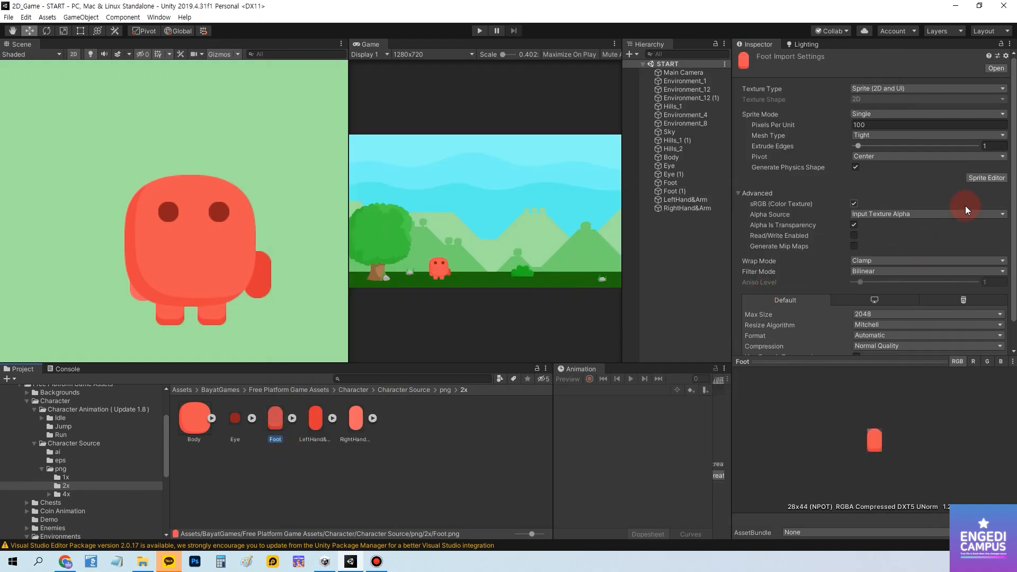
left_click(980, 177)
left_click_drag(581, 296, 582, 151)
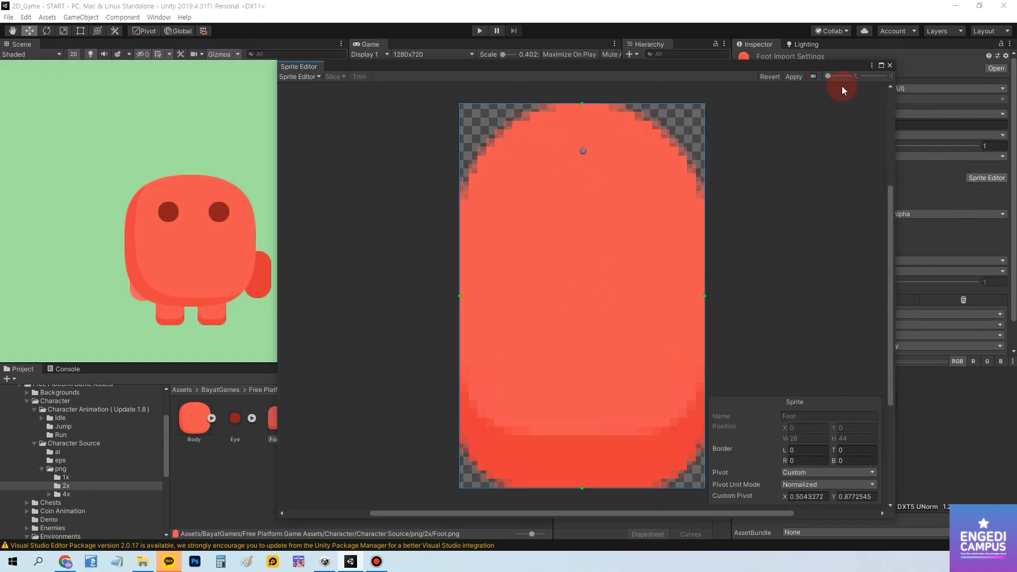
left_click(793, 77)
left_click(890, 65)
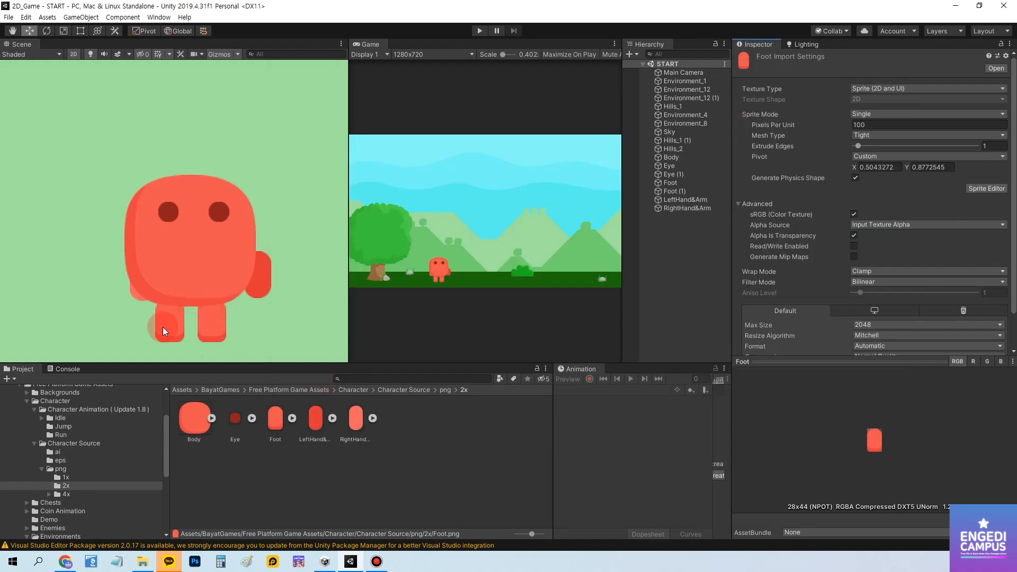
Raise both feet together slightly so their tops tuck behind the body's lower edge.
left_click(671, 183)
left_click(674, 192, "ctrl")
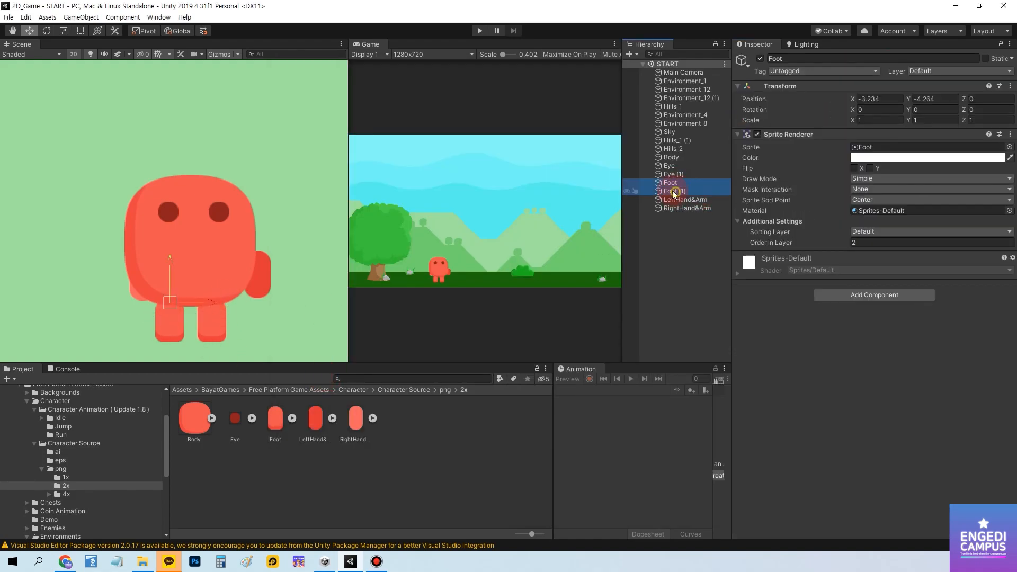
left_click_drag(170, 257, 170, 244)
Move both arms together up and slightly left, placing RightHand&Arm at about X -3.59, Y -3.67 and LeftHand&Arm at about X -2.47, Y -3.65.
left_click(675, 199)
left_click(657, 208, "ctrl")
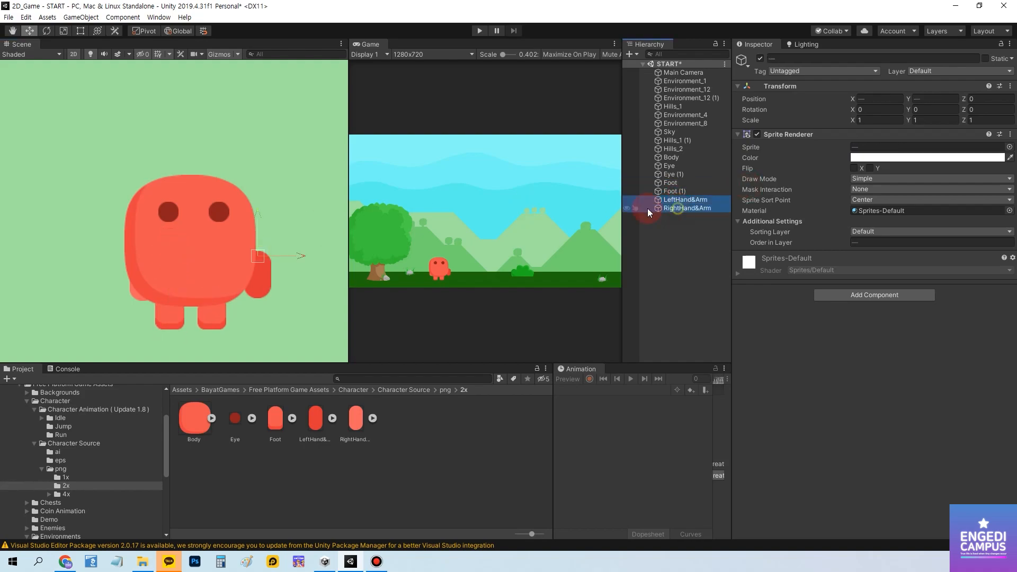
left_click_drag(259, 212, 258, 196)
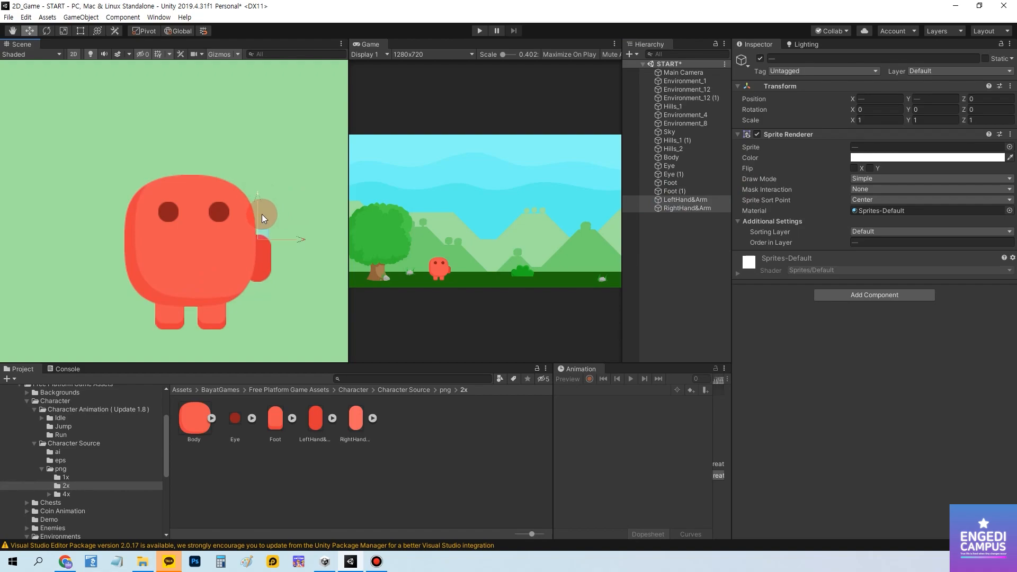
left_click_drag(296, 238, 287, 239)
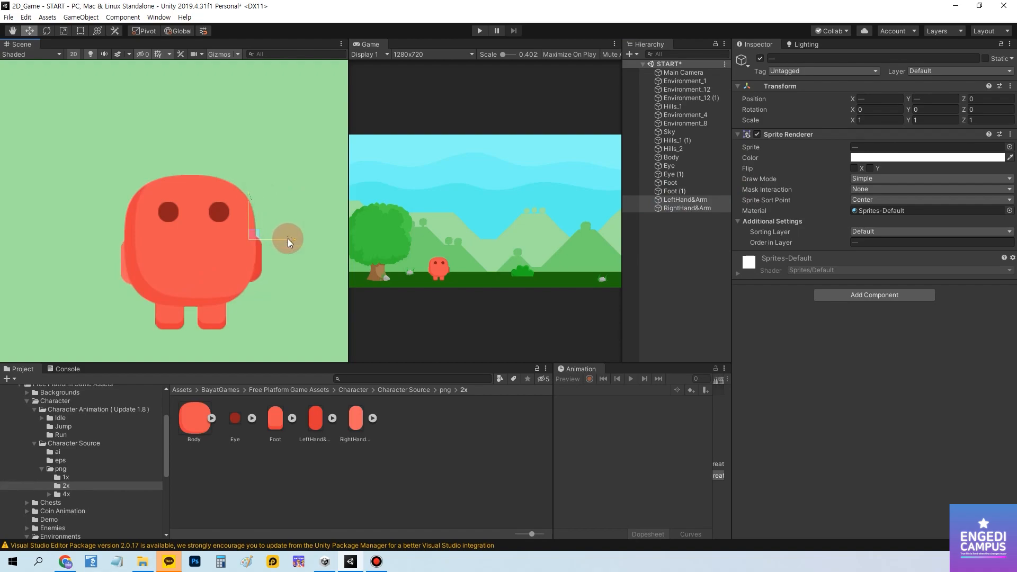
Set the Order in Layer of RightHand&Arm to 4.
left_click(660, 206)
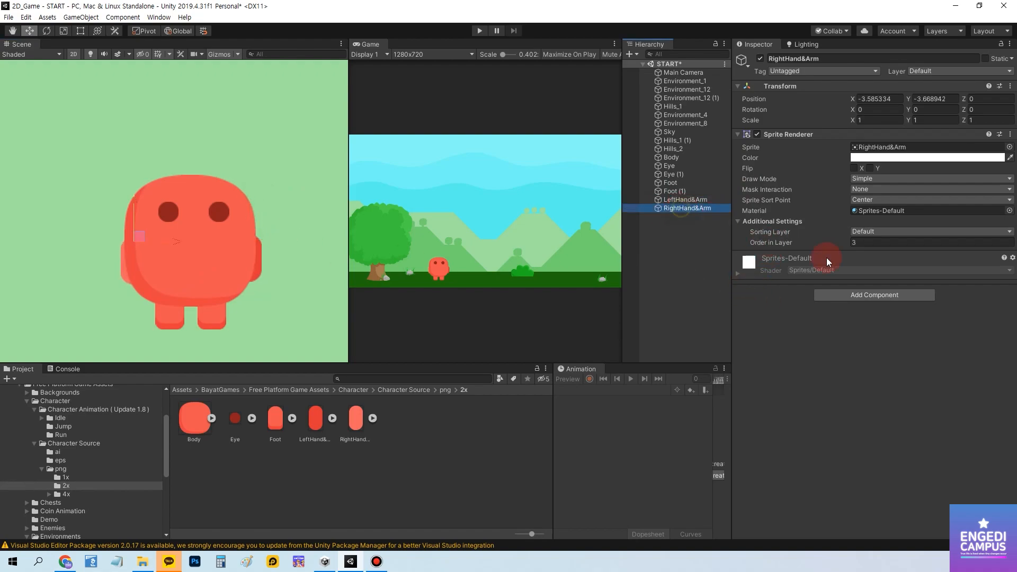
left_click(865, 243)
type("4")
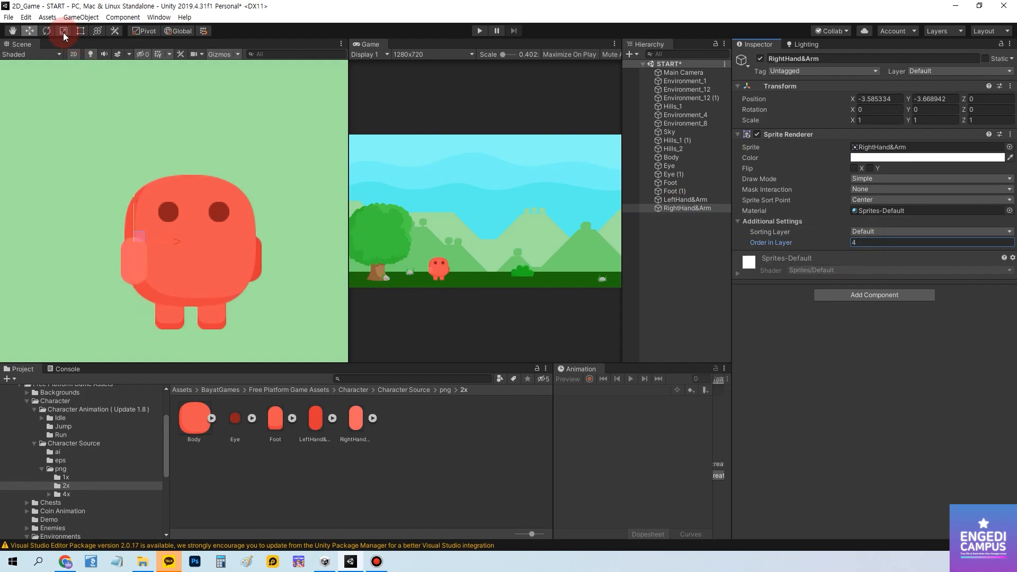
Rotate RightHand&Arm outward to about -40.4 degrees on Z and move it to about X -3.47, Y -3.62.
left_click(47, 31)
left_click_drag(159, 291, 85, 267)
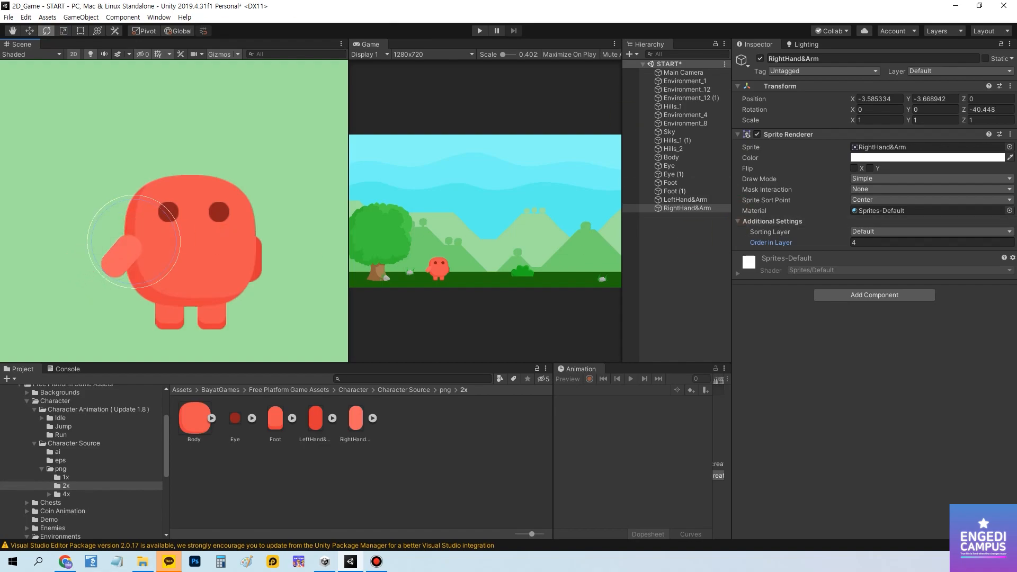
left_click(29, 32)
left_click_drag(132, 201, 135, 205)
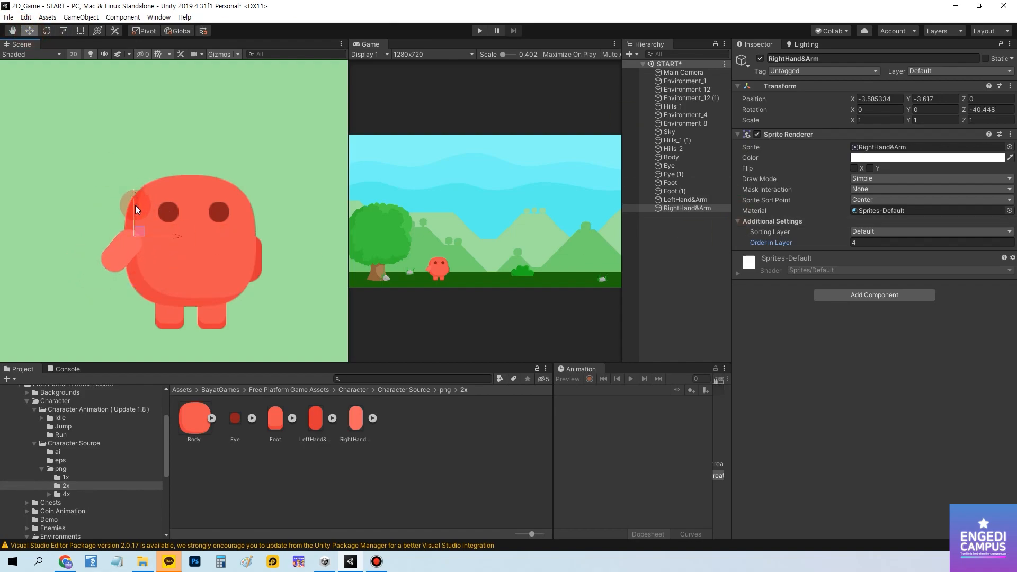
left_click_drag(167, 234, 179, 233)
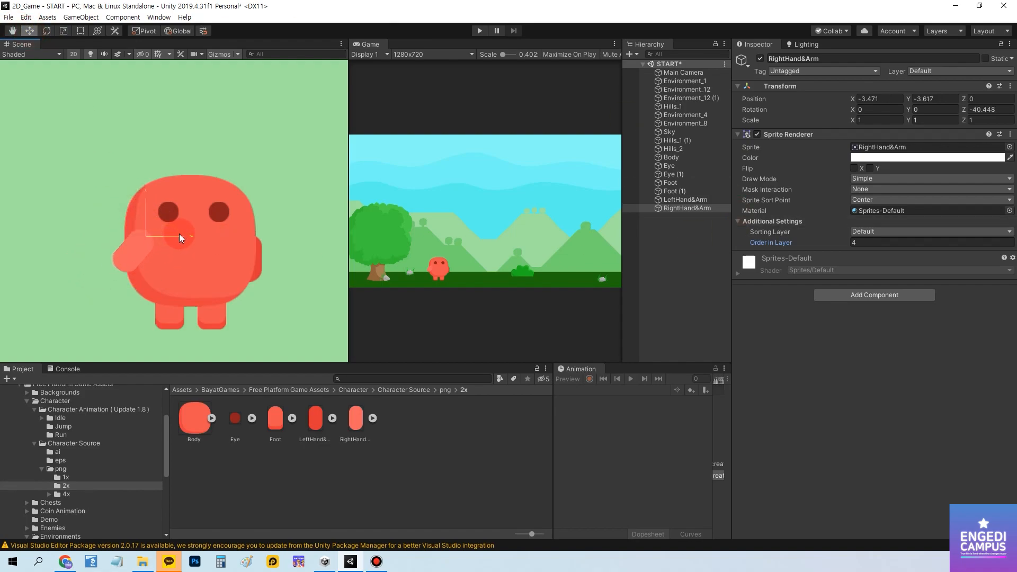
Rotate LeftHand&Arm outward to about 38.9 degrees on Z, then shift it inward to about X -2.54 and slightly up.
left_click(685, 199)
left_click(46, 31)
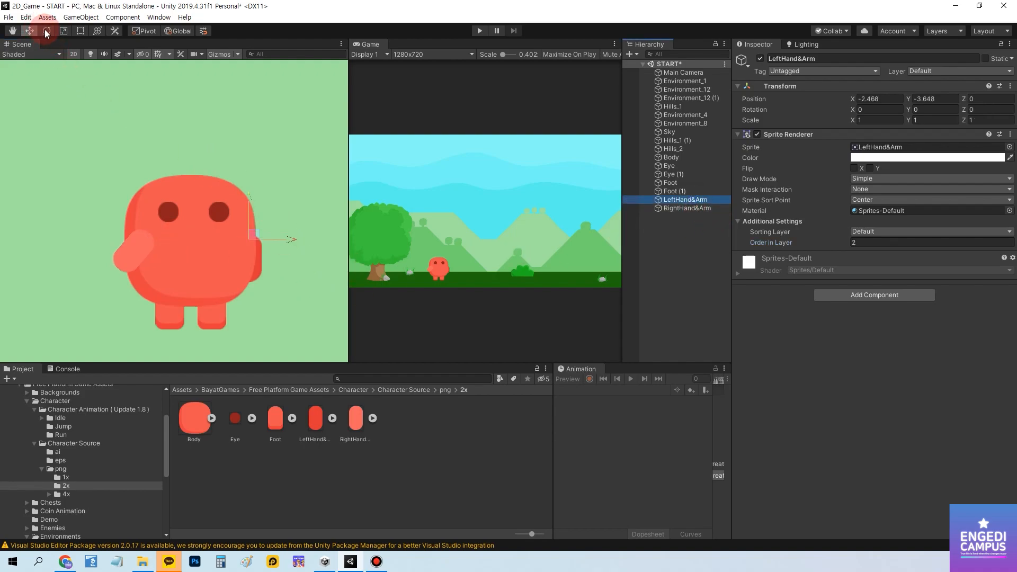
left_click_drag(249, 278, 296, 278)
key("ctrl+z")
left_click(29, 31)
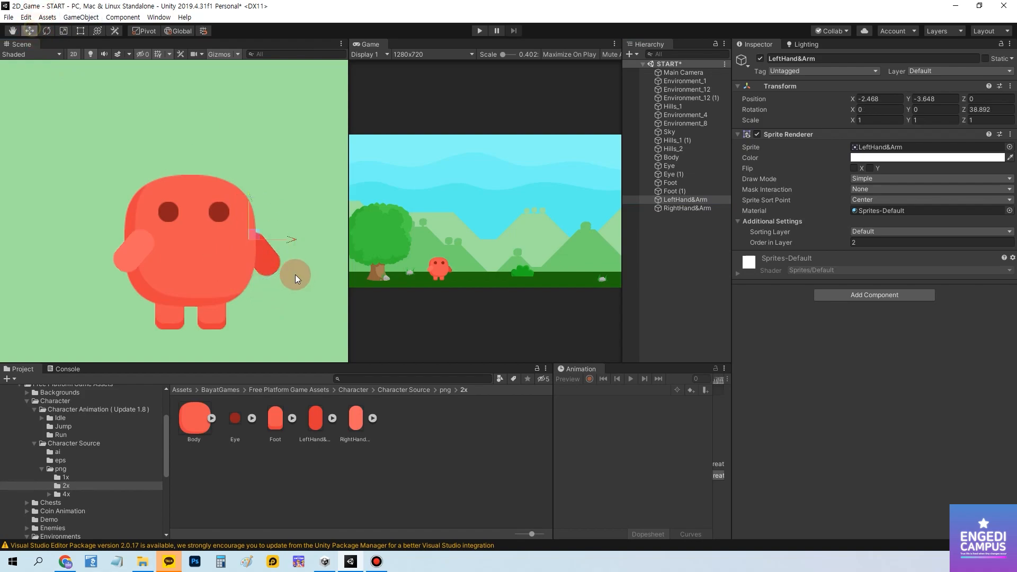
left_click_drag(291, 240, 284, 240)
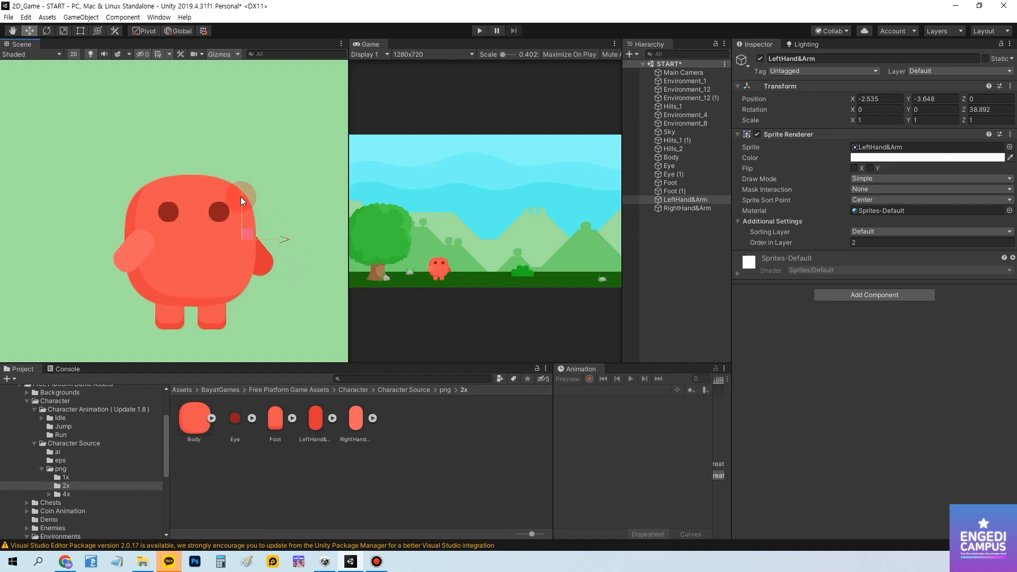
left_click_drag(241, 196, 241, 192)
Shift RightHand&Arm slightly outward to about X -3.53 and save the scene.
left_click(687, 207)
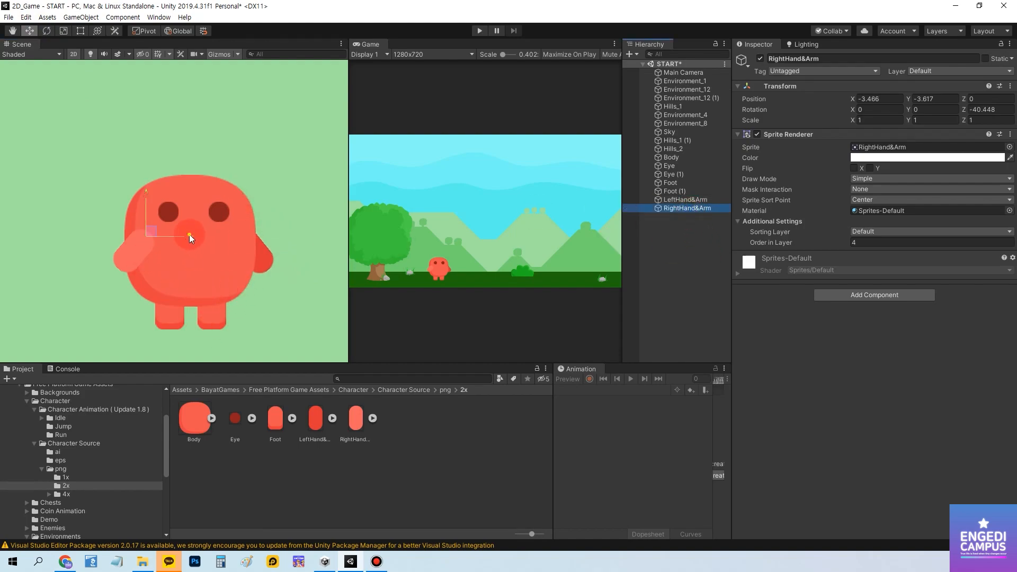
left_click_drag(190, 234, 183, 237)
key("ctrl+s")
scroll(176, 308, "down", 4)
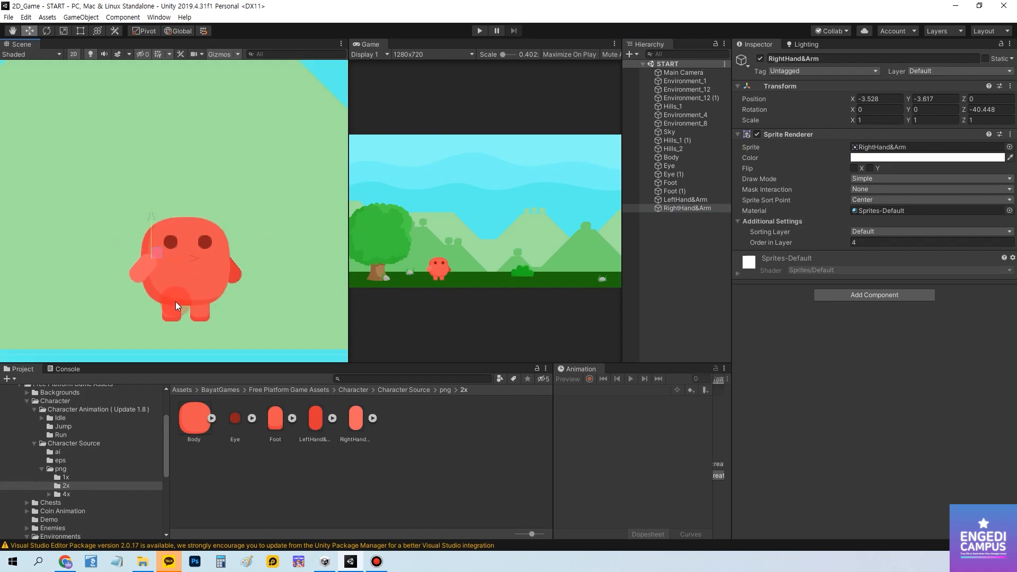
scroll(176, 300, "down", 5)
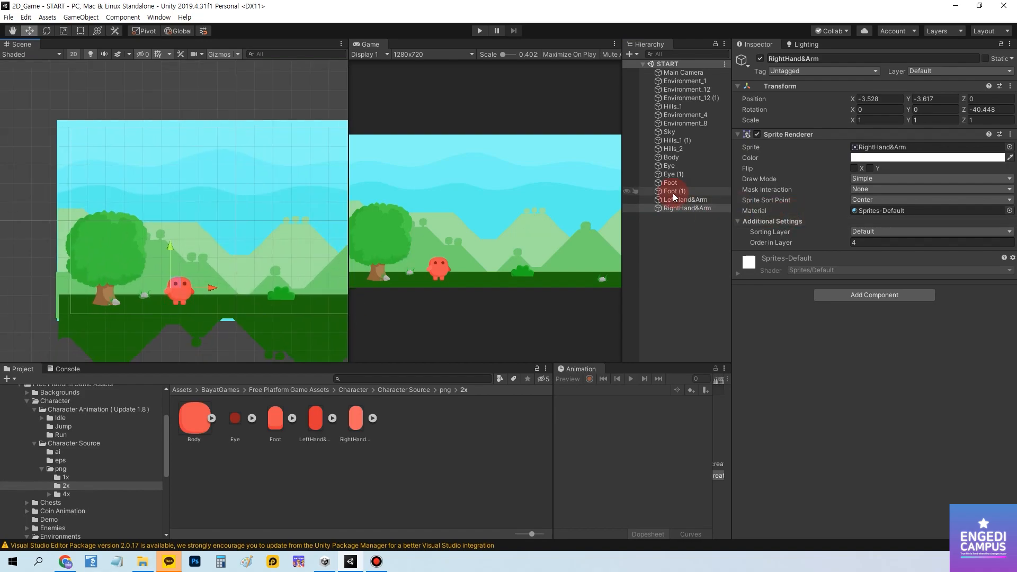
left_click(670, 157)
left_click(673, 167, "ctrl")
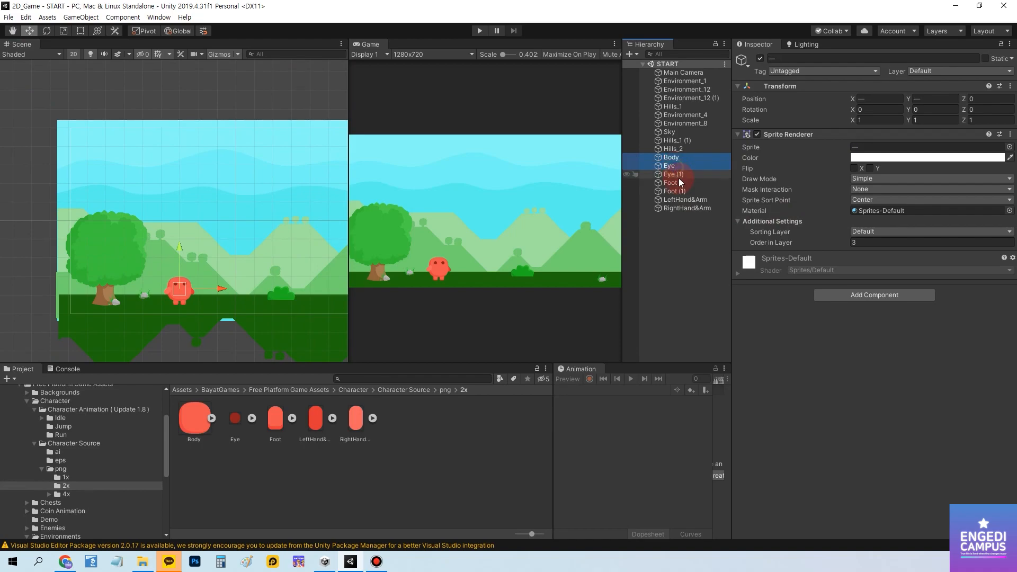
left_click(674, 173, "ctrl")
left_click(677, 182, "ctrl")
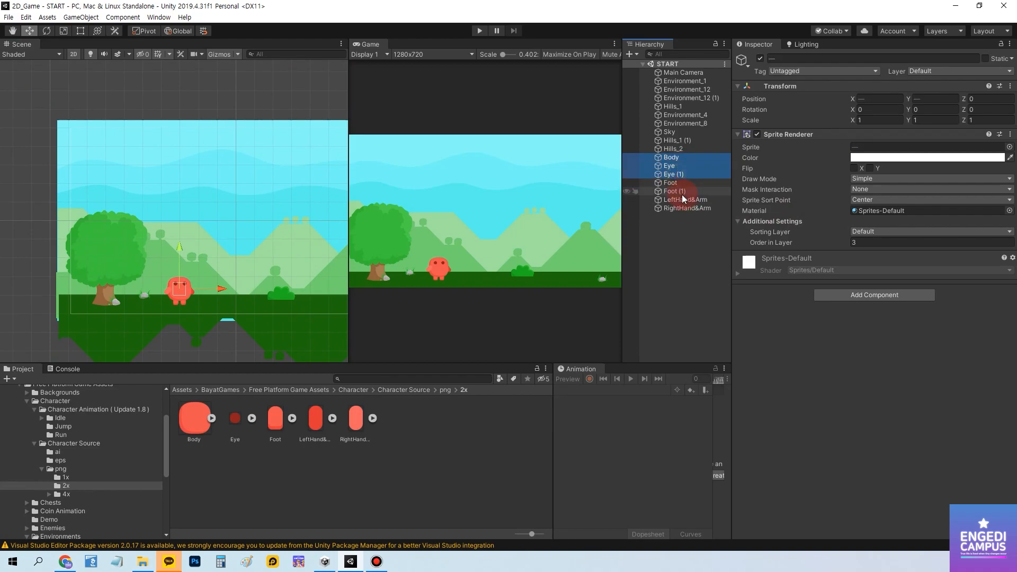
left_click(681, 191, "ctrl")
left_click(686, 200, "ctrl")
left_click(687, 208, "ctrl")
left_click(700, 236)
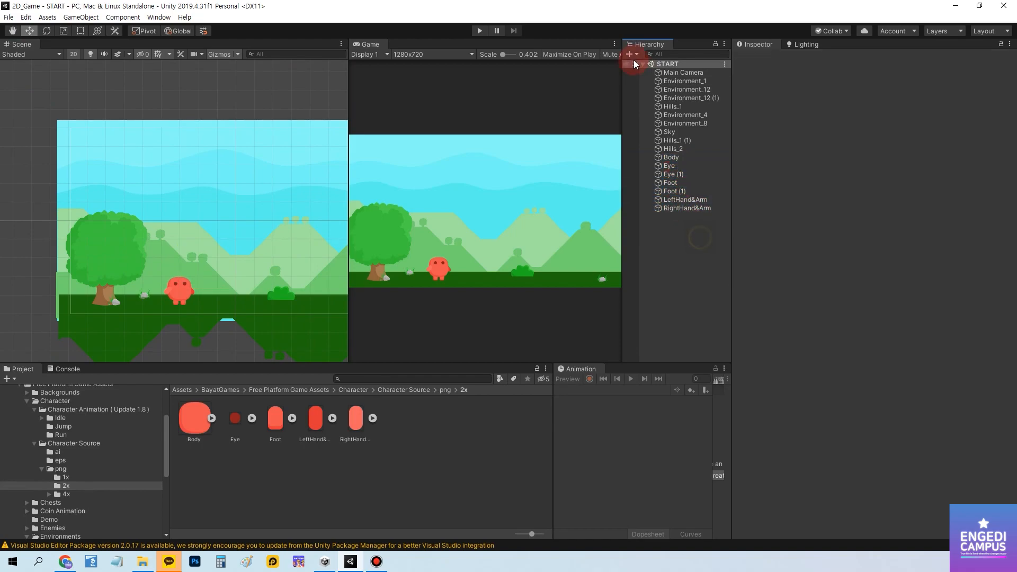
Create an empty game object in the scene and name it Player.
left_click(629, 54)
left_click(656, 67)
left_click(683, 216)
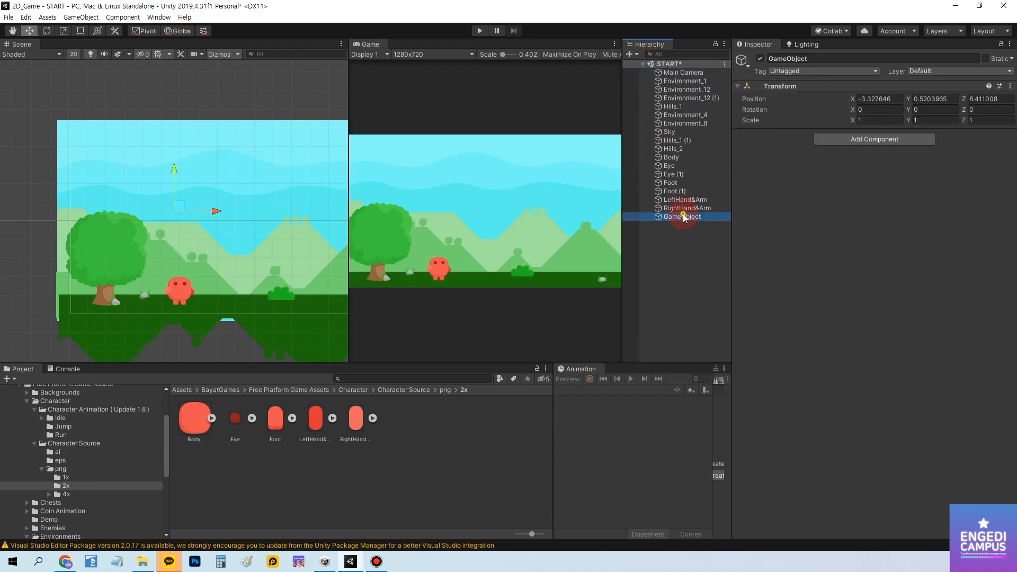
type("Player")
key("Return")
Make the body, both eyes, both feet and both arms children of Player, collapse the group, and save the scene.
left_click(686, 208)
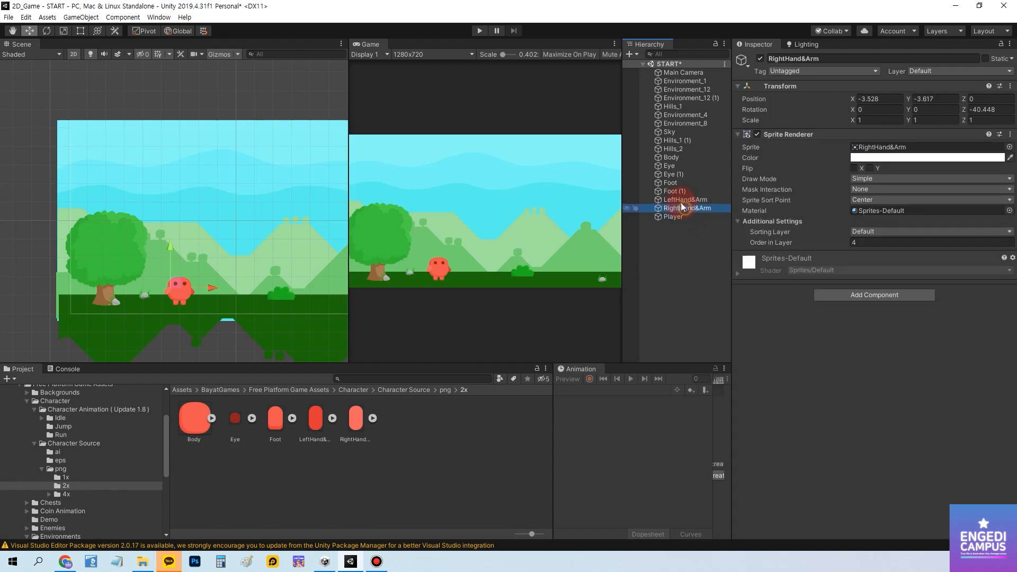
left_click(684, 200, "ctrl")
left_click(672, 192, "ctrl")
left_click(672, 183, "ctrl")
left_click(672, 174, "ctrl")
left_click(671, 166, "ctrl")
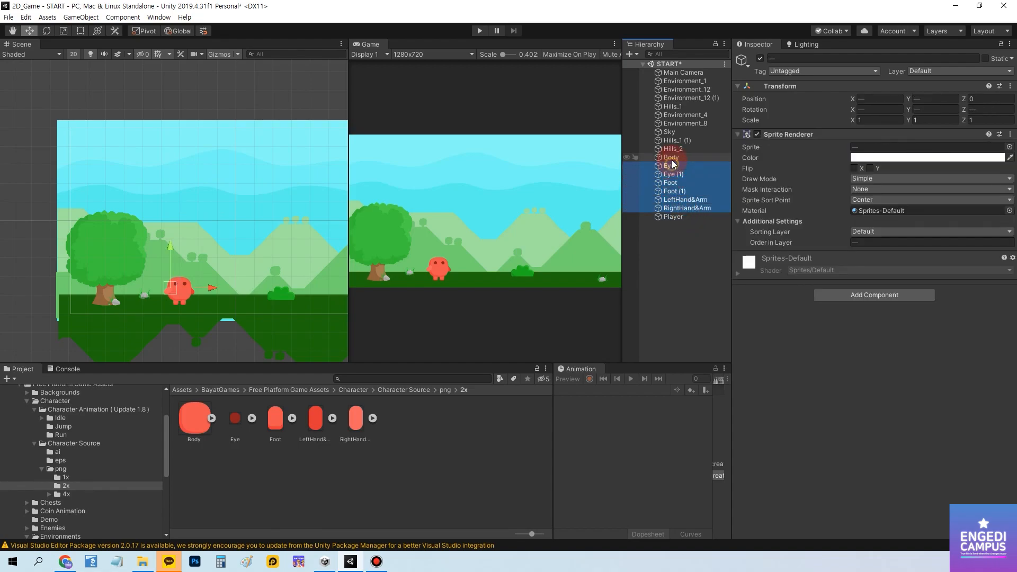
left_click(673, 157, "ctrl")
left_click_drag(683, 158, 672, 217)
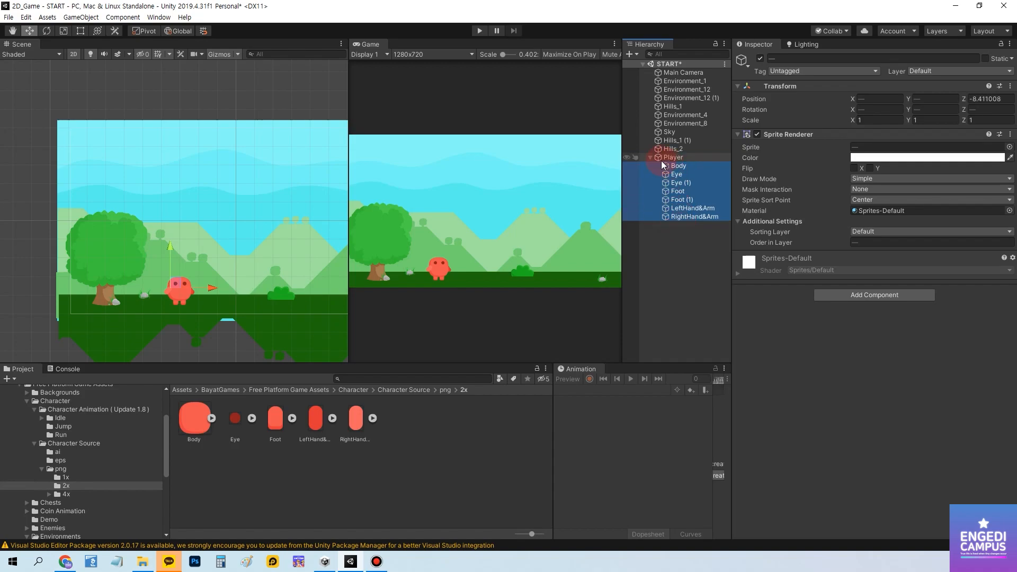
left_click(650, 156)
left_click(672, 182)
key("ctrl+s")
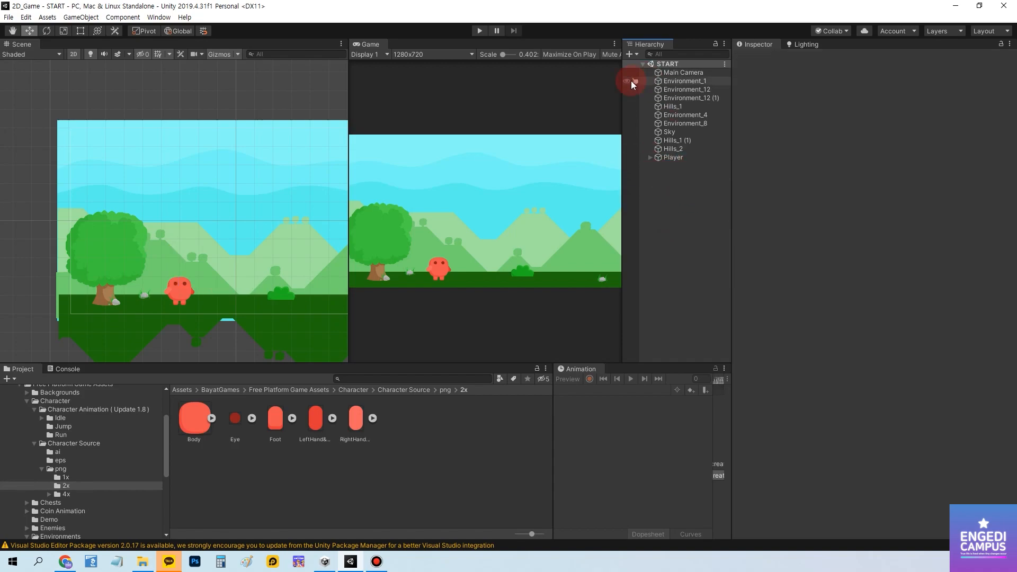
Create another empty game object and name it back.
left_click(630, 54)
left_click(643, 65)
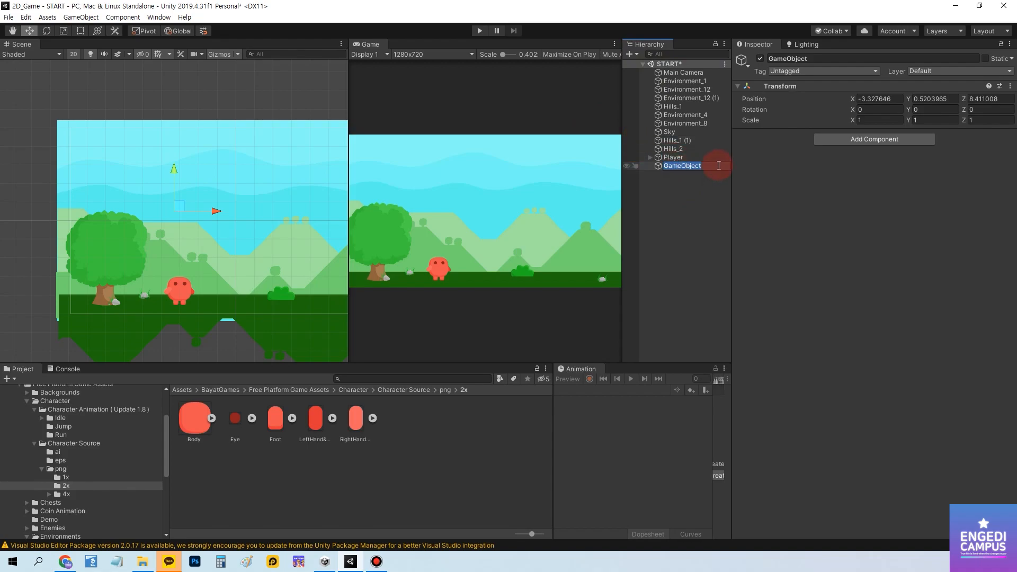
type("back")
key("Return")
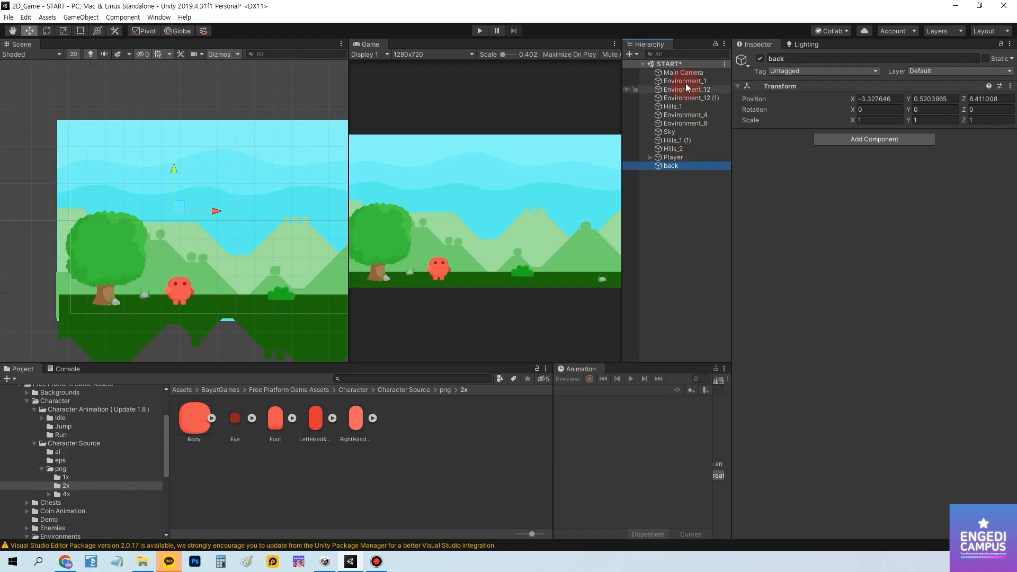
Make all Environment, Hills and Sky objects children of back, collapse the group, and save the scene.
left_click(685, 81)
left_click(686, 90, "ctrl")
left_click(685, 97, "ctrl")
left_click(676, 106, "ctrl")
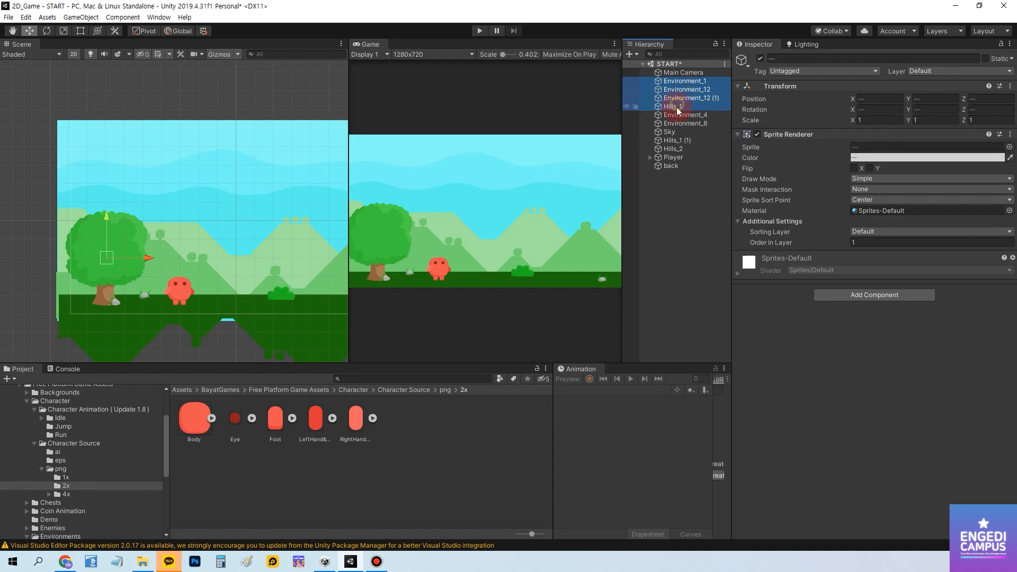
left_click(685, 115, "ctrl")
left_click(684, 123, "ctrl")
left_click(669, 132, "ctrl")
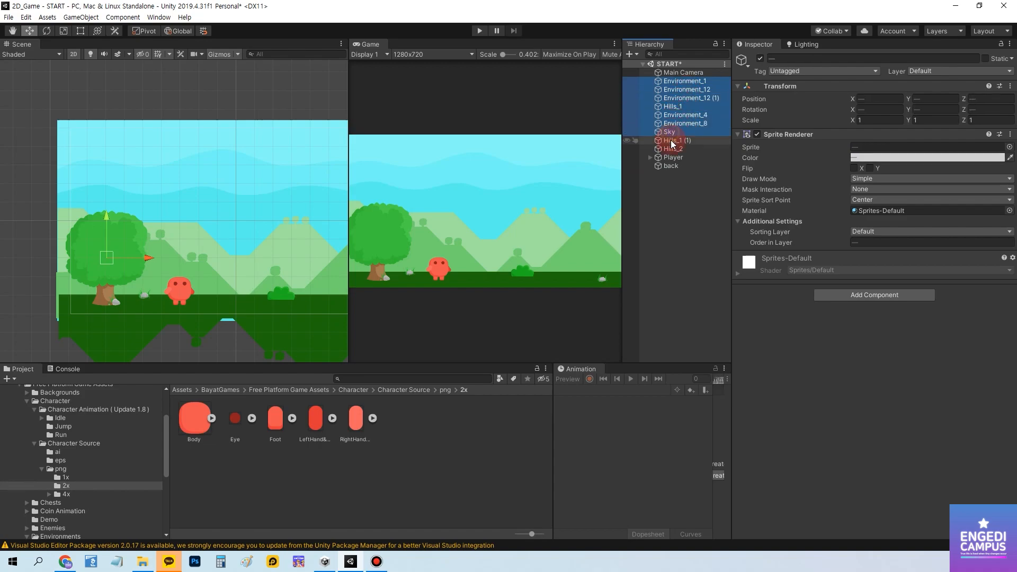
left_click(672, 141, "ctrl")
left_click(672, 149, "ctrl")
left_click_drag(672, 148, 670, 166)
left_click(650, 89)
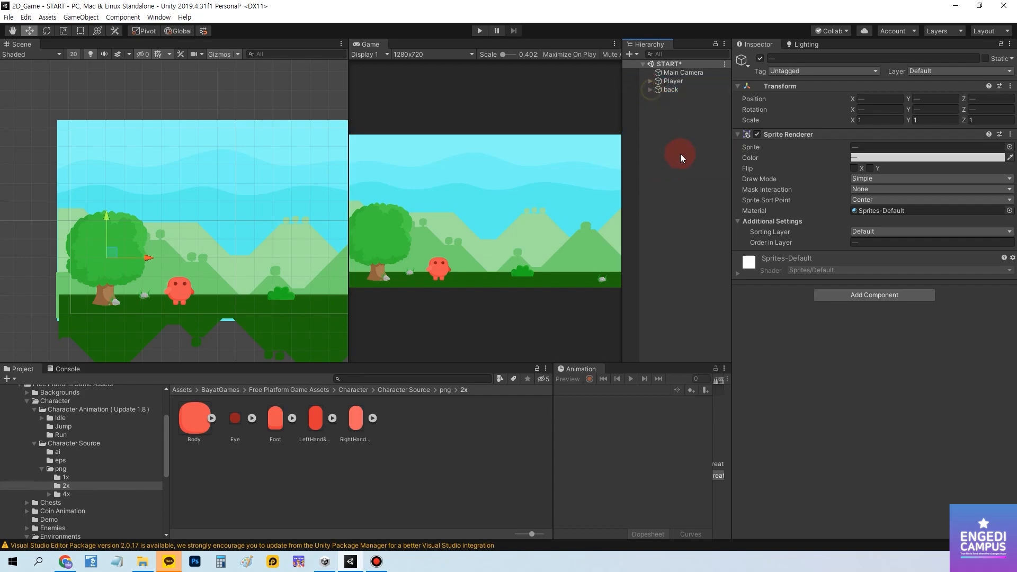
left_click(680, 154)
key("ctrl+s")
Add a UI Text object to the START scene.
scroll(173, 322, "down", 10)
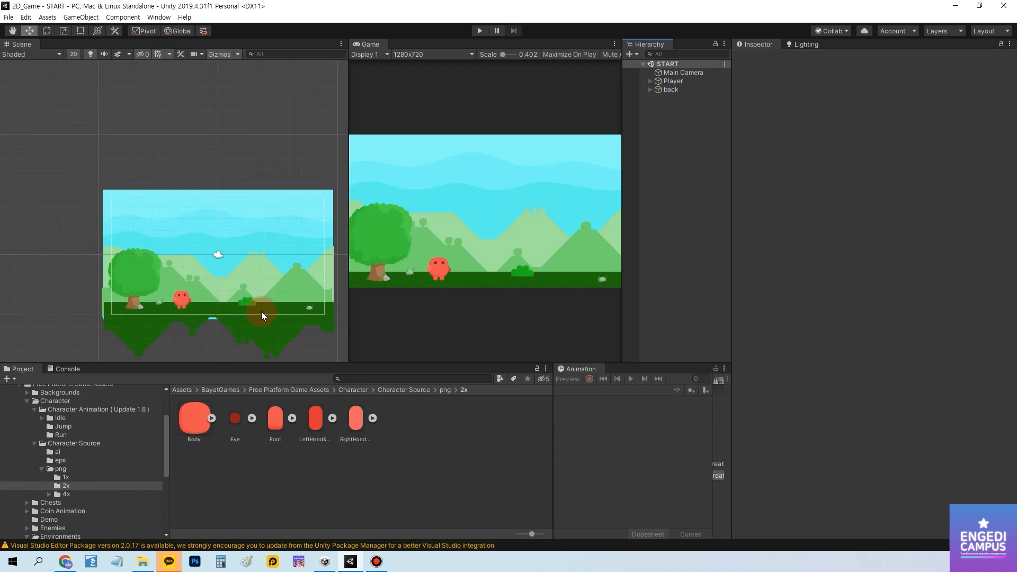
middle_click_drag(262, 311, 224, 288)
scroll(175, 298, "up", 4)
scroll(224, 288, "up", 1)
left_click(629, 54)
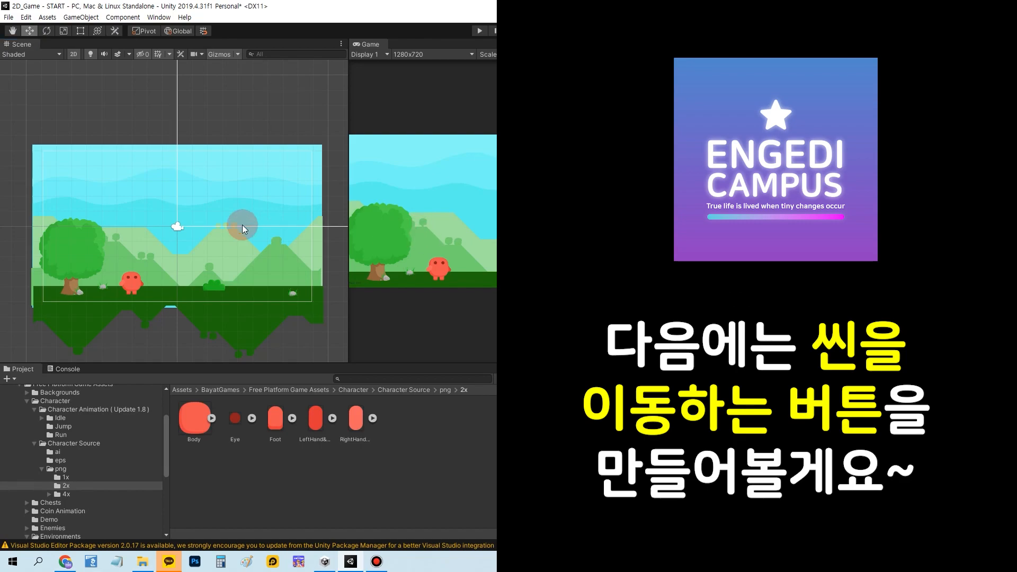
scroll(233, 222, "down", 6)
scroll(263, 200, "down", 5)
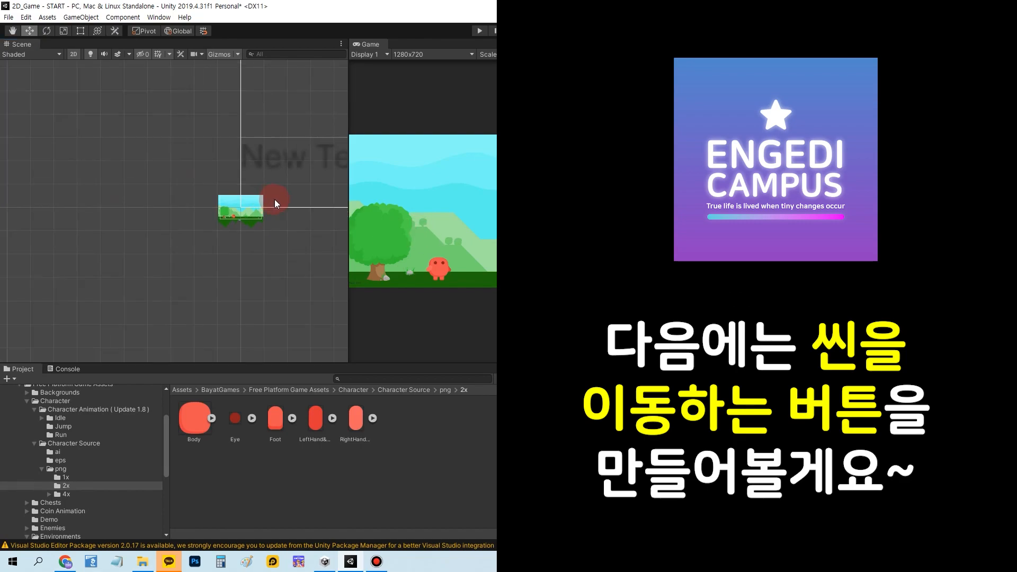
scroll(229, 251, "down", 6)
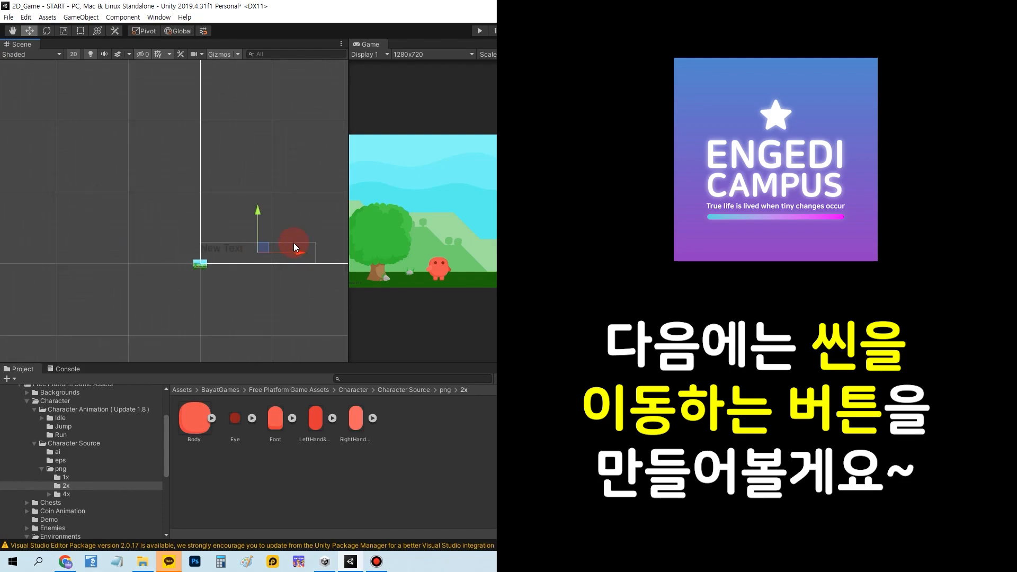
middle_click_drag(291, 243, 171, 285)
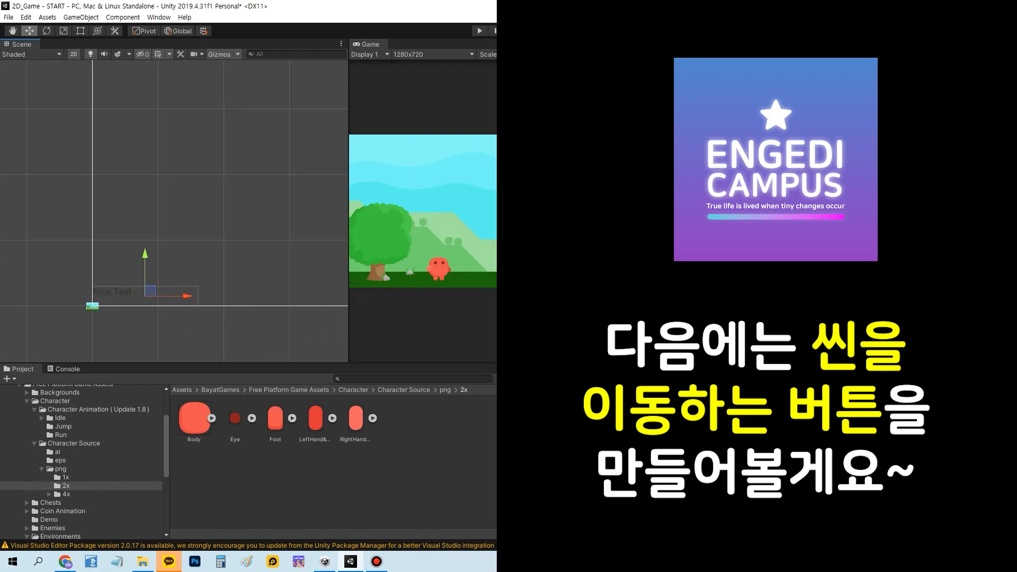